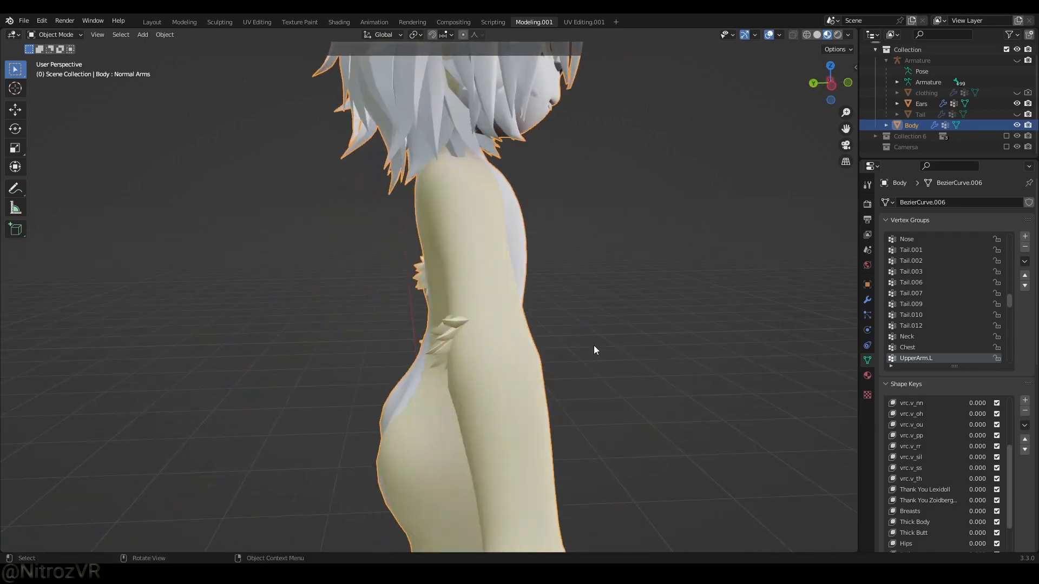
- Switch the body mesh to Edit Mode and bring the waist and torso side into view
key("Tab")
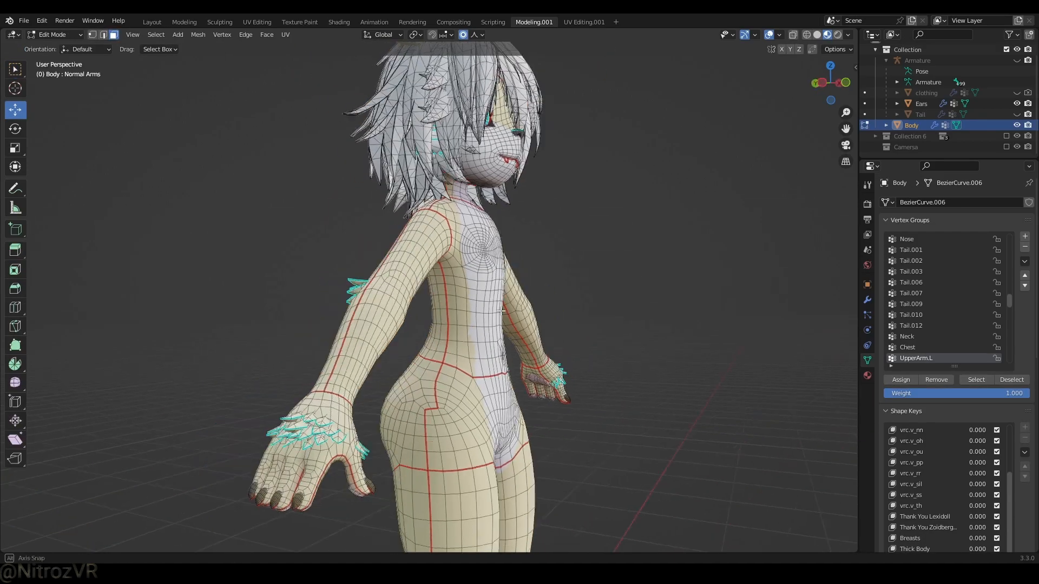
scroll(384, 322, "up", 4)
middle_click_drag(385, 322, 599, 341)
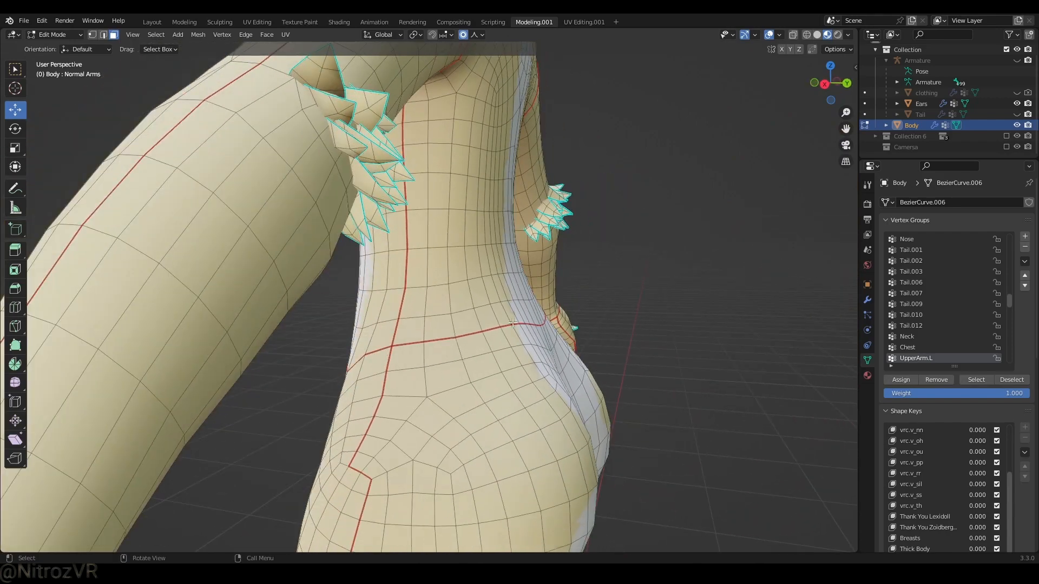
middle_click_drag(512, 323, 435, 276)
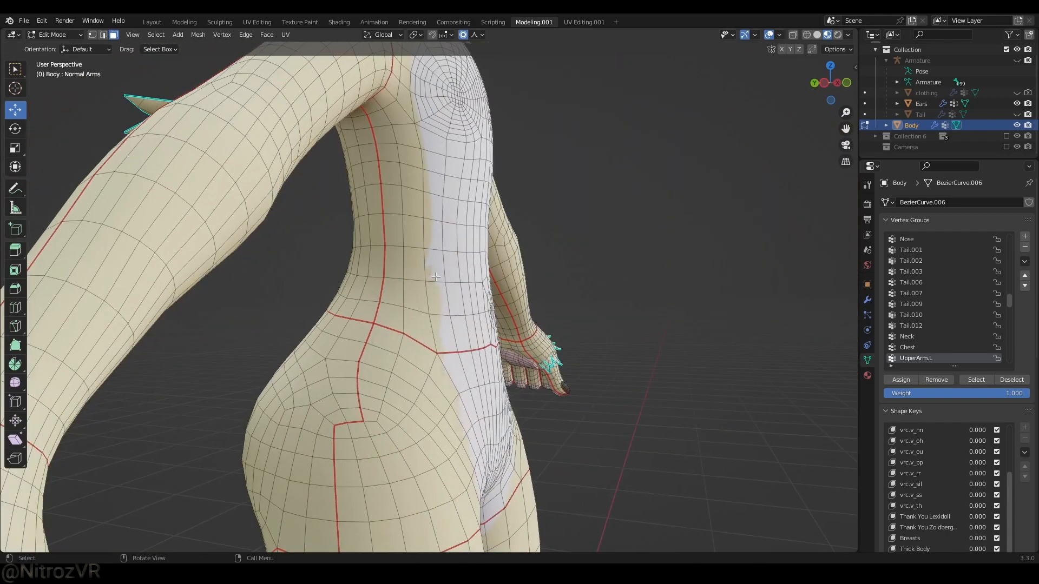
- Select a horizontal face loop around the waist and extend the selection to all linked torso faces
left_click(369, 236, "shift")
middle_click_drag(368, 236, 415, 251)
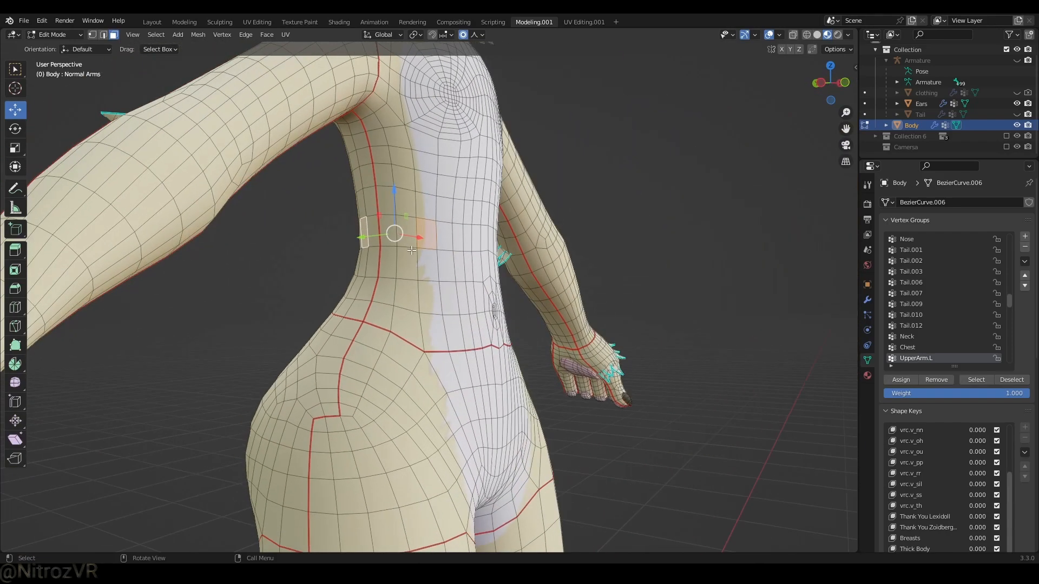
key("ctrl+l")
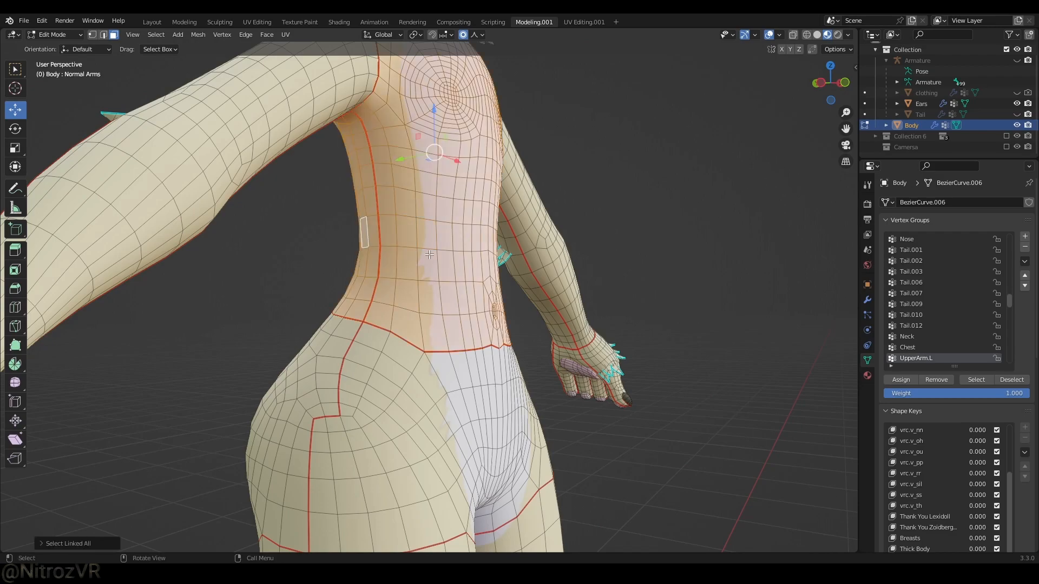
middle_click_drag(429, 254, 595, 277)
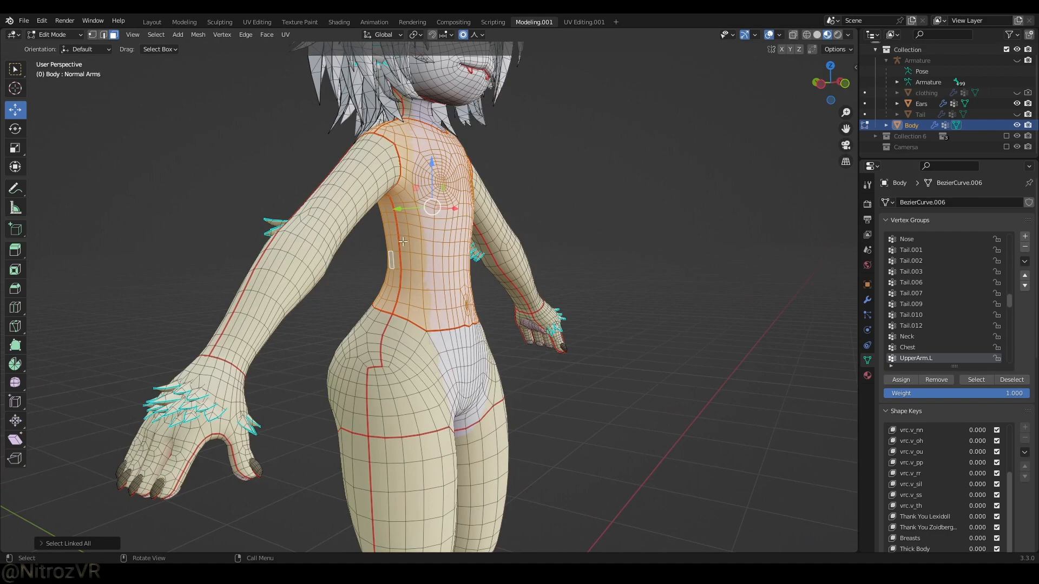
middle_click_drag(403, 241, 541, 222)
- Try Circle Select on the front torso faces in place of the linked selection, and clear the selection
key("alt+a")
scroll(523, 218, "up", 4)
key("c")
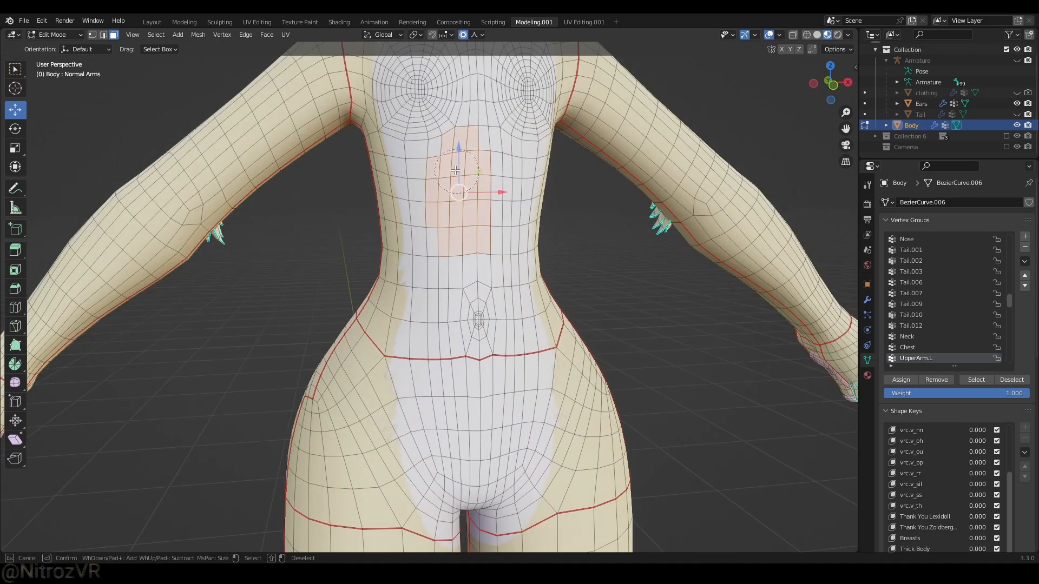
left_click_drag(456, 170, 423, 190)
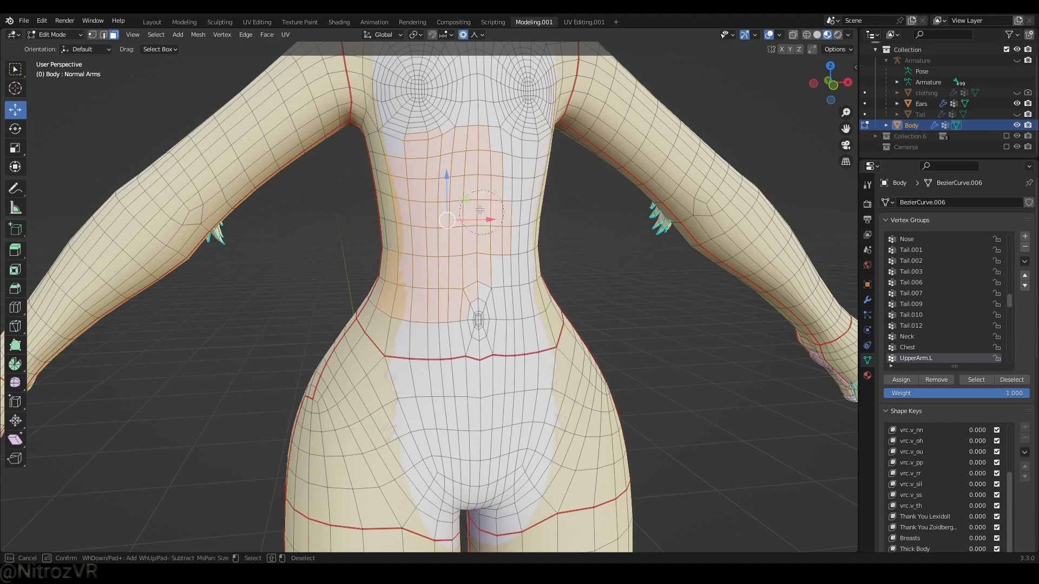
key("Escape")
middle_click_drag(480, 210, 575, 201)
key("alt+a")
- Select the face loop around the waist and expand it to all linked torso faces bounded by the seams
middle_click_drag(426, 236, 398, 234)
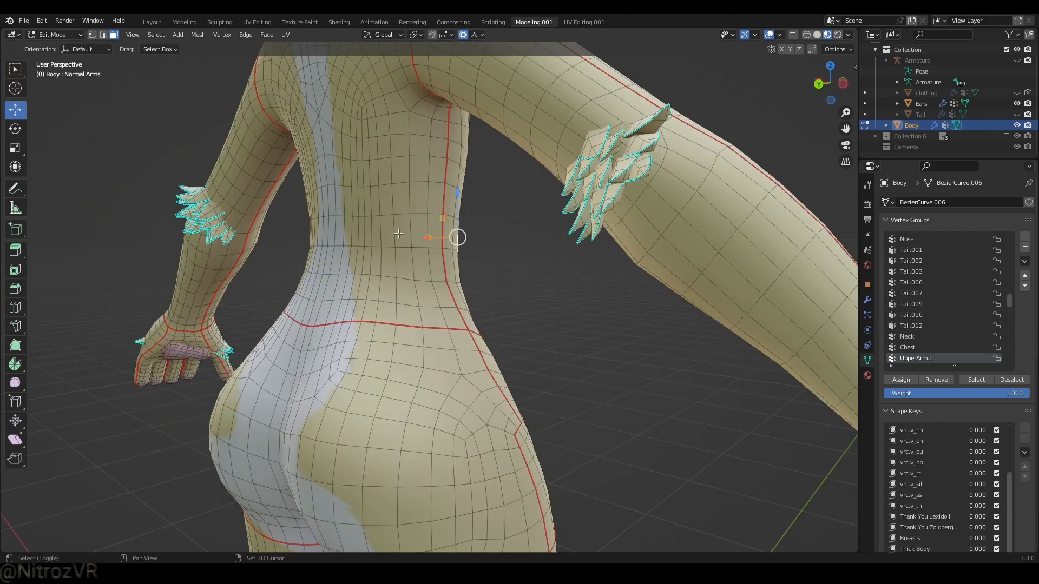
middle_click_drag(488, 235, 443, 240)
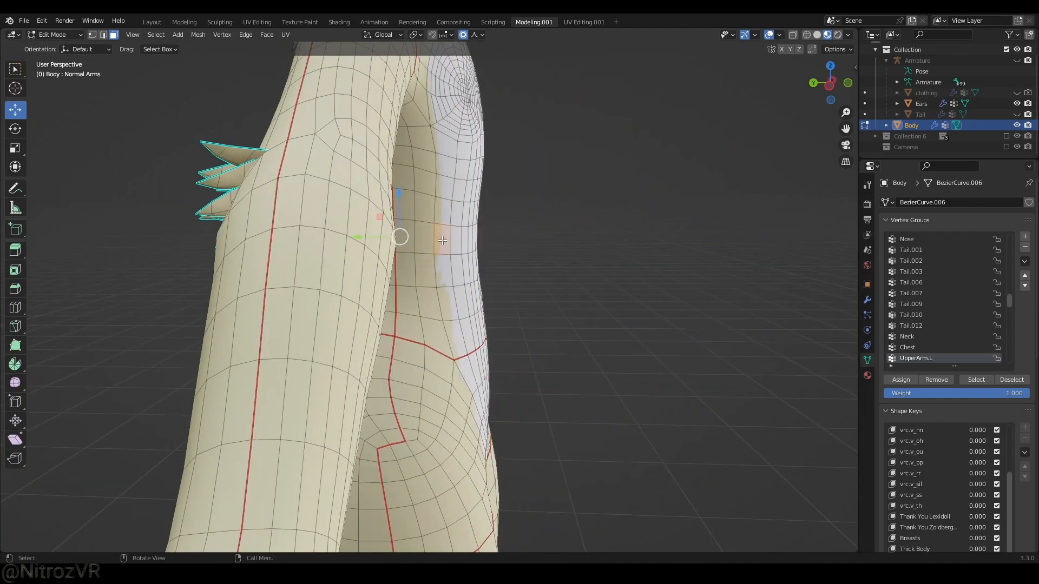
key("ctrl+l")
middle_click_drag(505, 244, 346, 290)
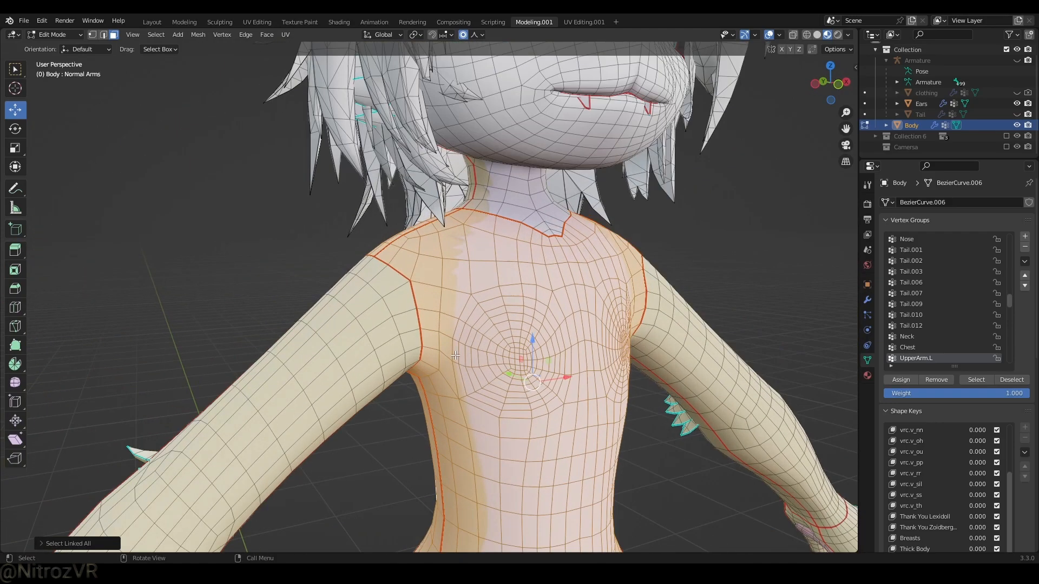
- Add the face loops at the top of both upper arms to the torso selection to form short sleeves
scroll(346, 290, "up", 3)
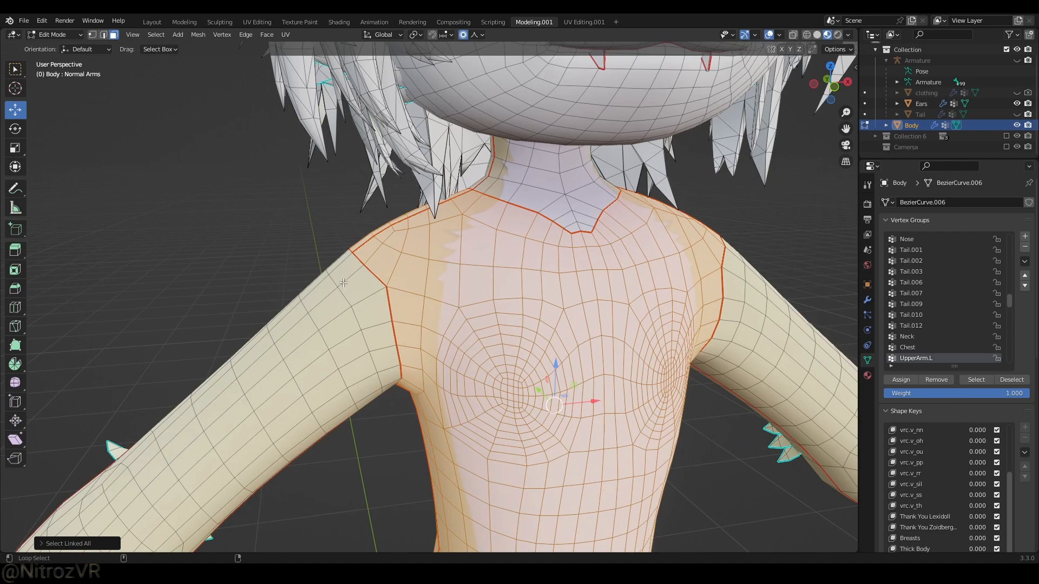
left_click(343, 275, "alt+shift")
left_click(316, 285, "alt+shift")
middle_click_drag(668, 317, 482, 296)
left_click(613, 298, "alt+shift")
scroll(465, 347, "down", 4)
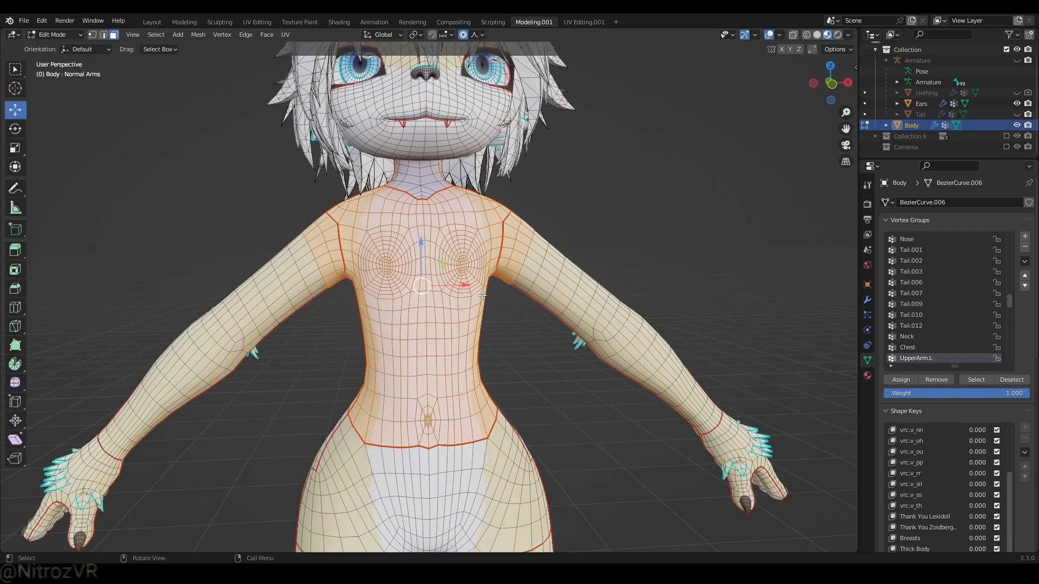
- Duplicate the selected torso and sleeve faces in place and separate the selection into its own object
key("shift+d")
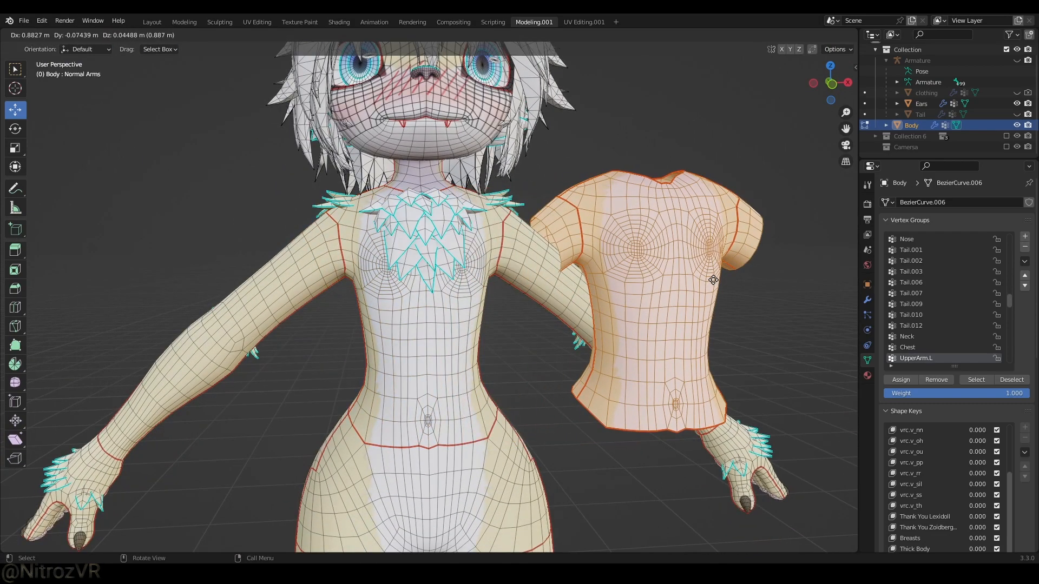
key("Escape")
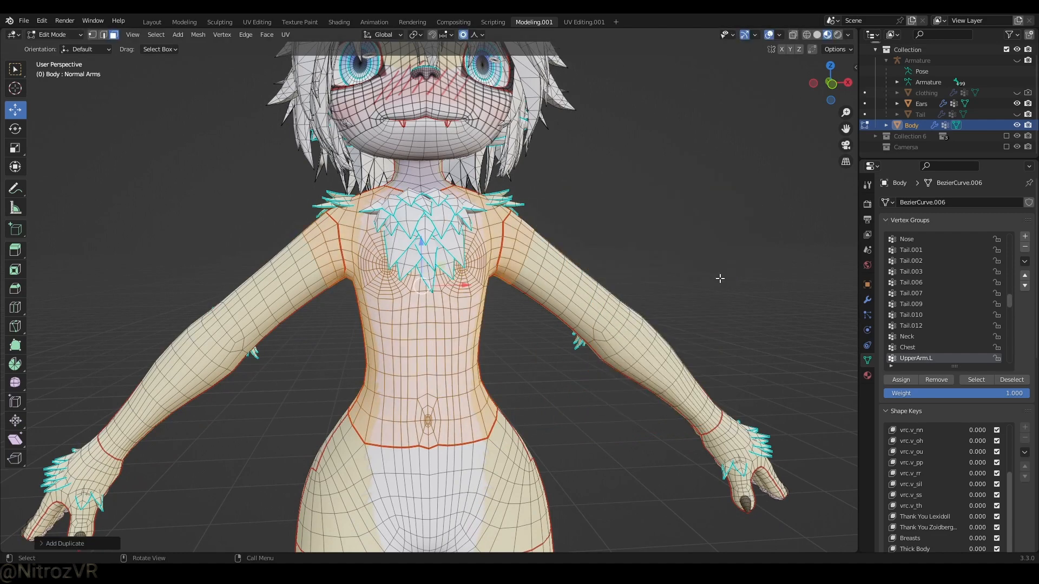
key("p")
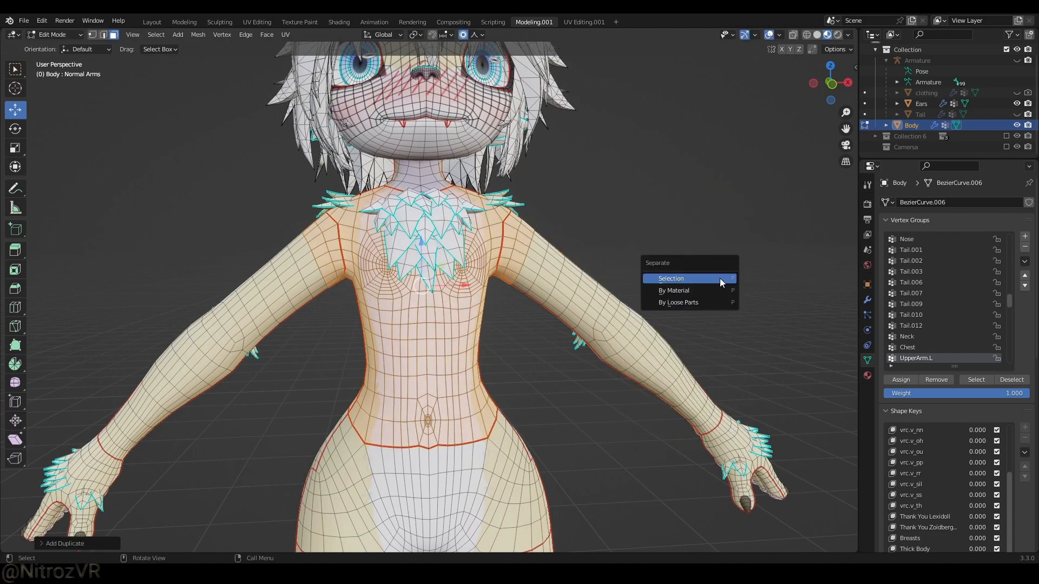
left_click(719, 278)
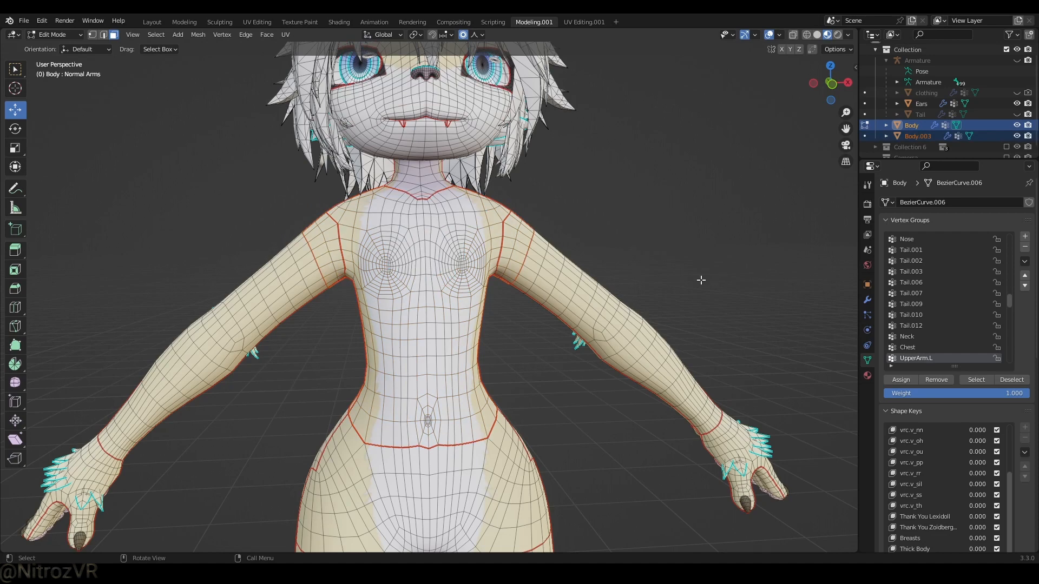
- Return to Object Mode, hide the Body object and select the separated shirt mesh
key("Tab")
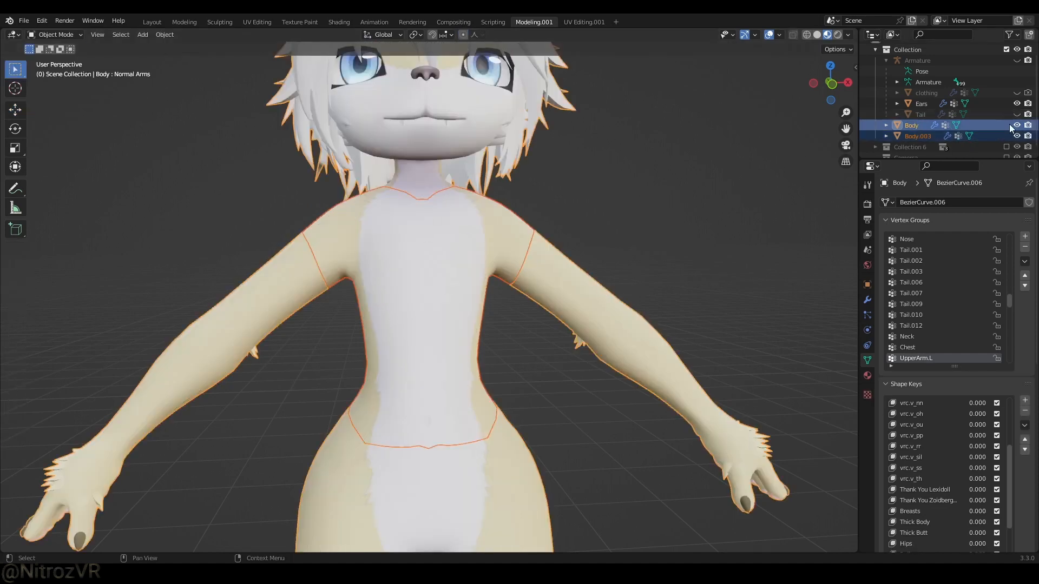
left_click(1016, 125)
left_click(443, 251)
scroll(440, 264, "up", 3)
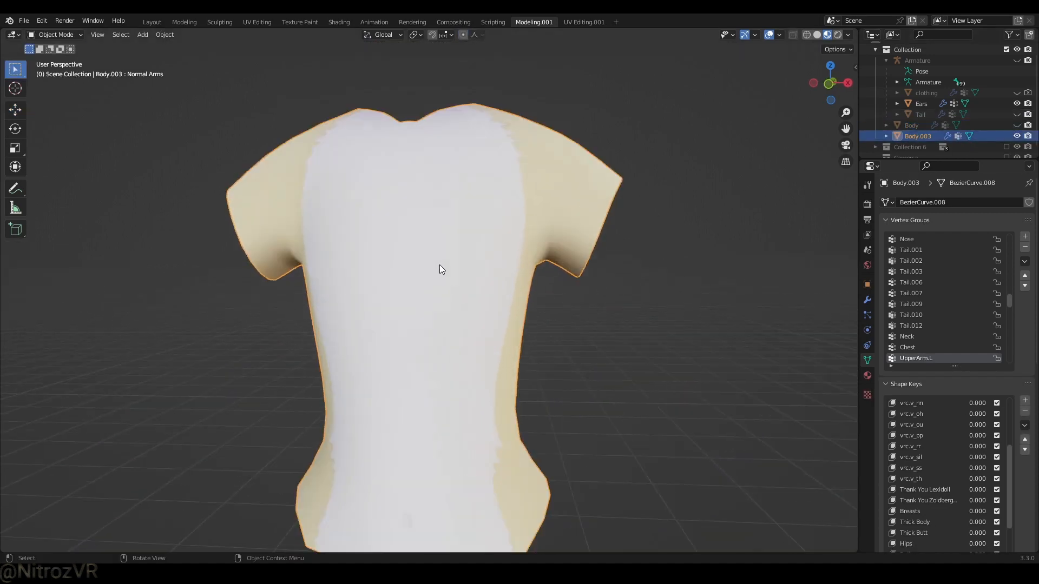
middle_click_drag(439, 265, 443, 330)
scroll(442, 330, "up", 2)
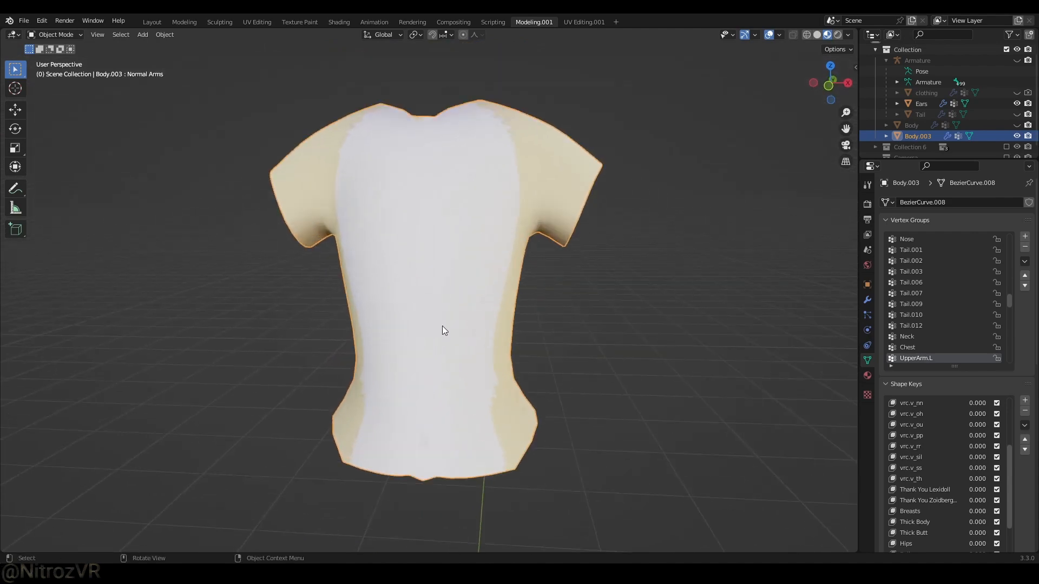
- Apply all shape keys on the separated shirt mesh
scroll(957, 391, "down", 3)
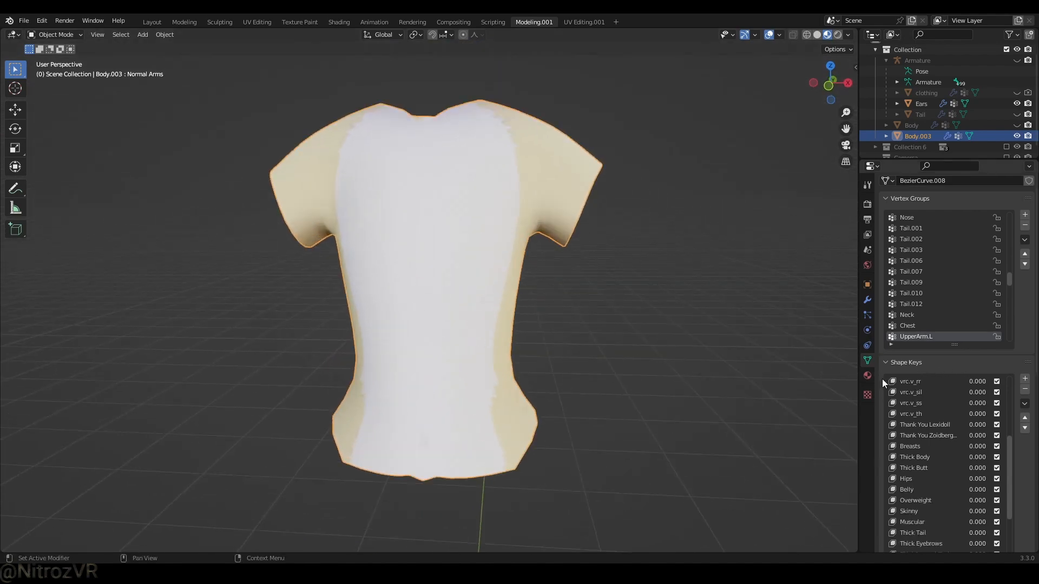
scroll(882, 379, "down", 7)
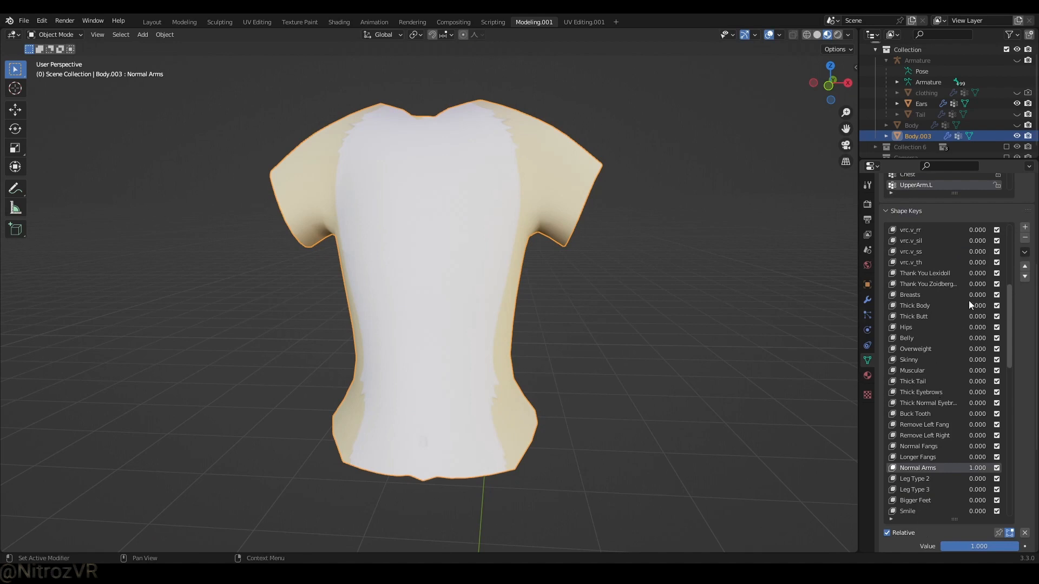
mouse_move(972, 294)
left_mouse_down()
mouse_move(1017, 294)
mouse_move(963, 293)
left_mouse_up()
scroll(681, 287, "up", 3)
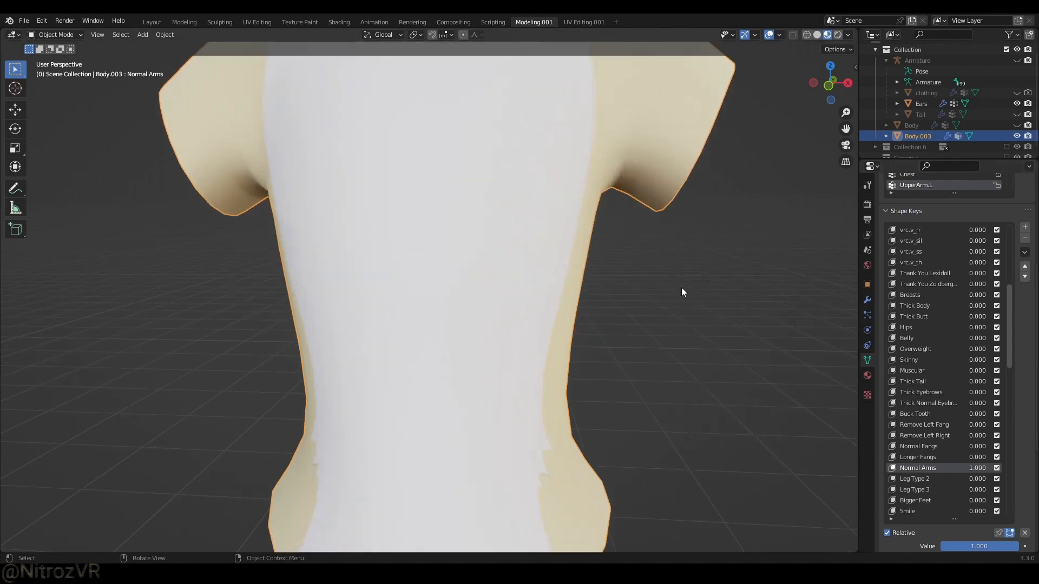
scroll(657, 238, "down", 4)
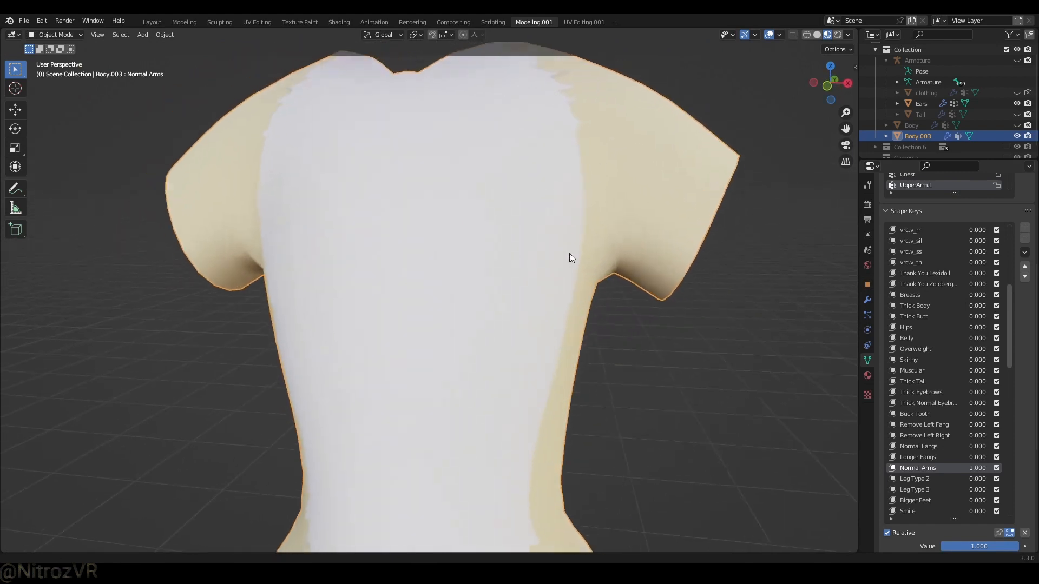
scroll(526, 266, "down", 2)
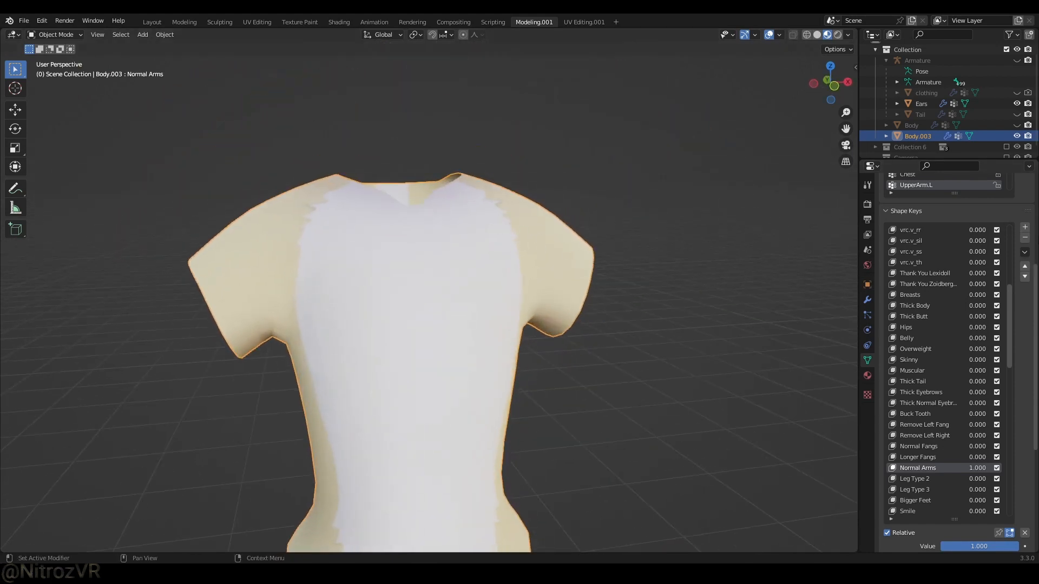
left_click(1024, 254)
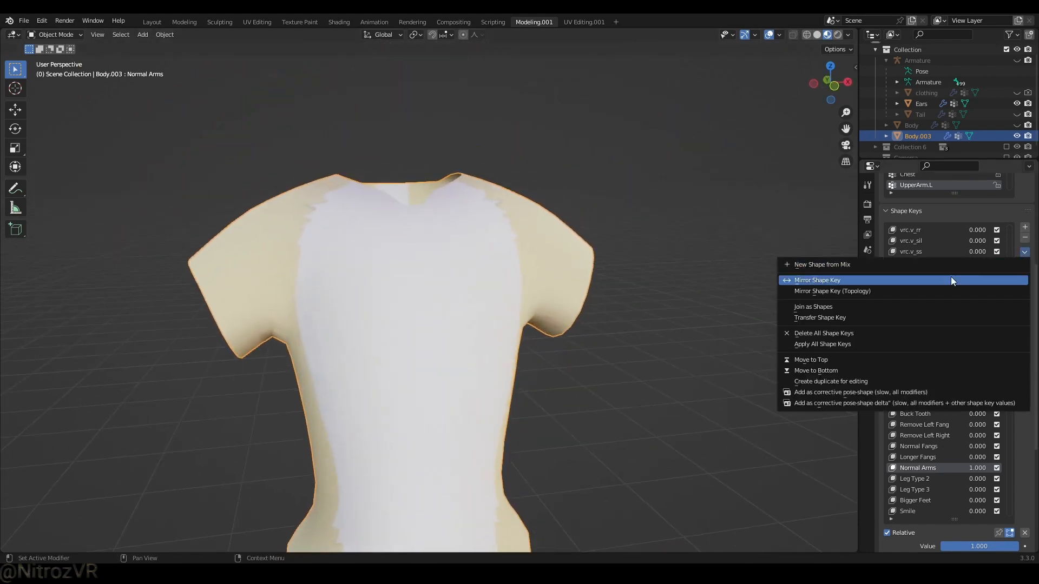
left_click(855, 348)
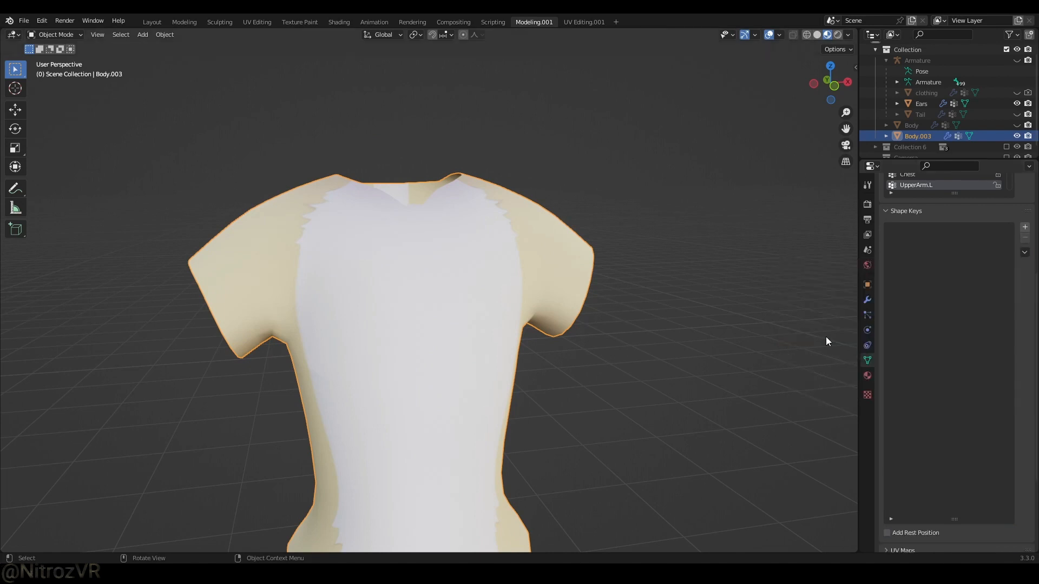
- Remove all material slots from the shirt mesh, from Body.001 through Hair
middle_click_drag(627, 331, 629, 271)
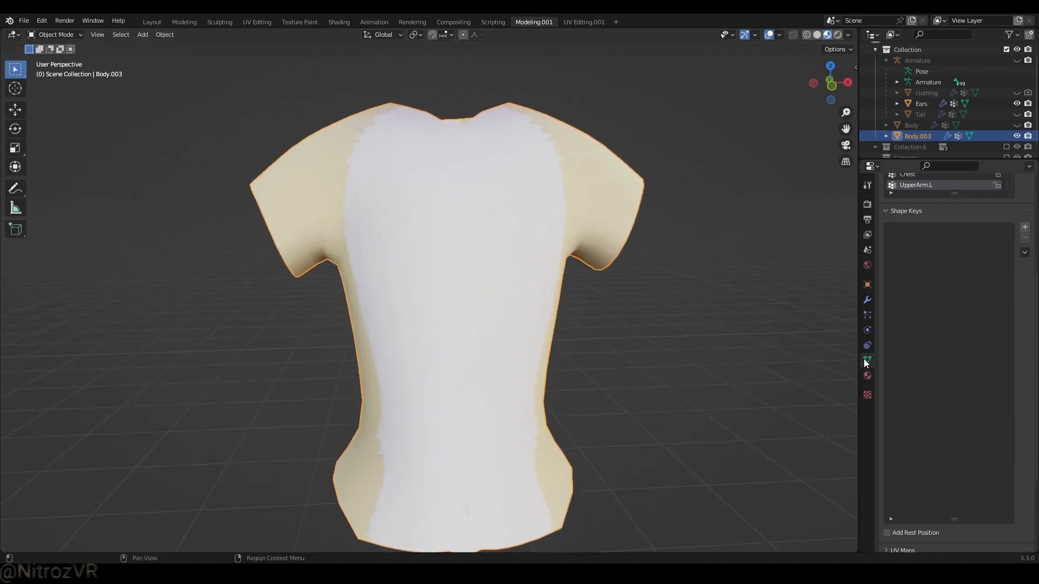
left_click(868, 376)
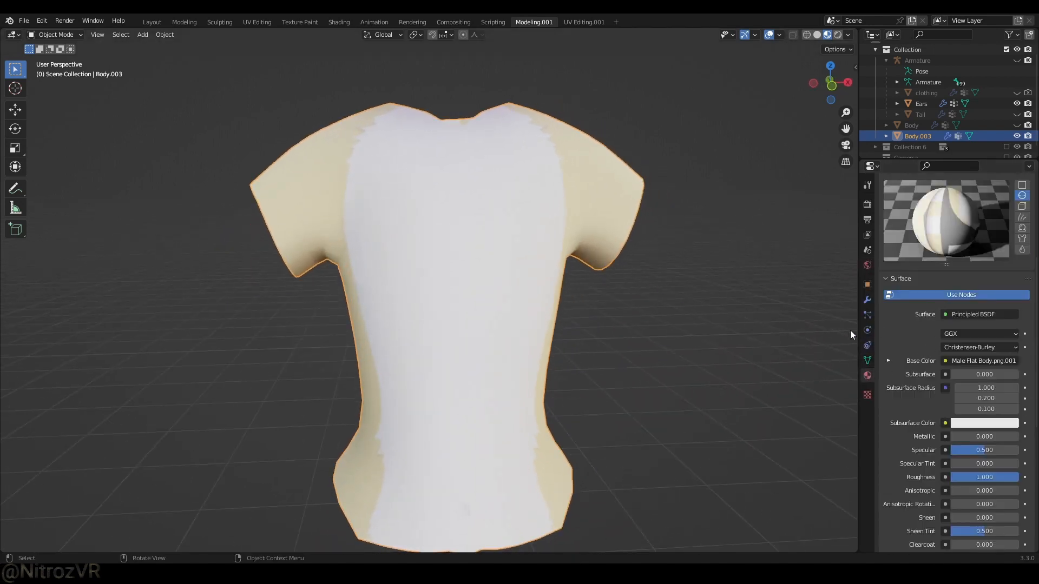
scroll(929, 289, "up", 5)
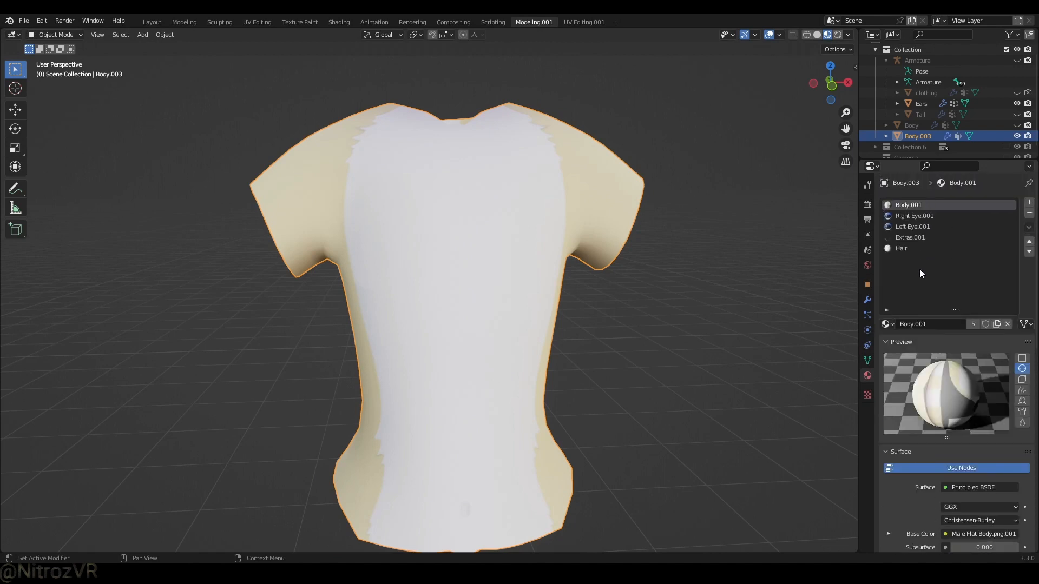
left_click(1029, 213)
left_click(1029, 213)
left_click(1029, 213)
left_click(1029, 214)
left_click(1029, 213)
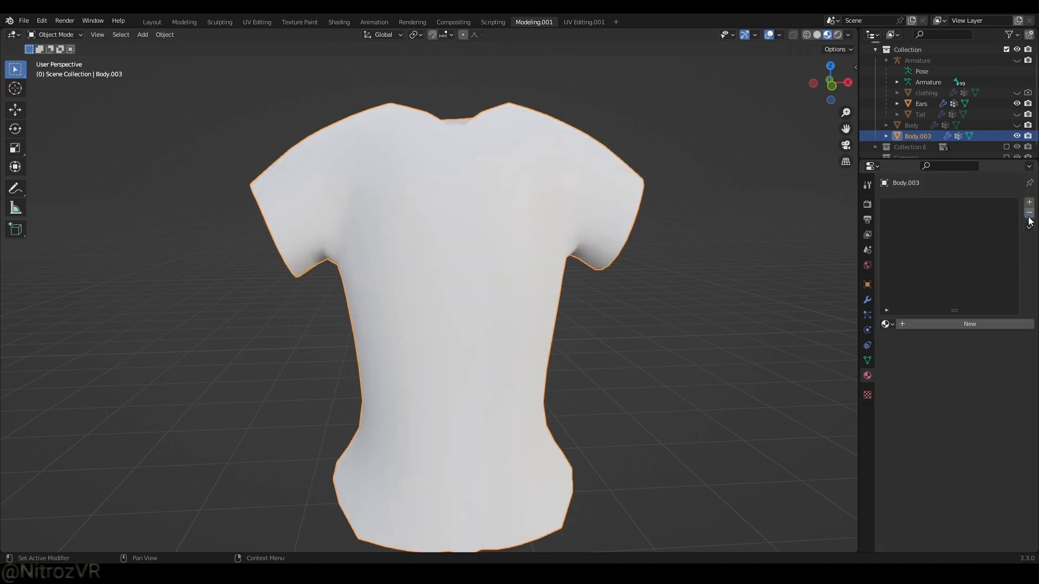
- Give the shirt mesh a new material and set its base color to a saturated blue
left_click(1029, 203)
left_click(956, 323)
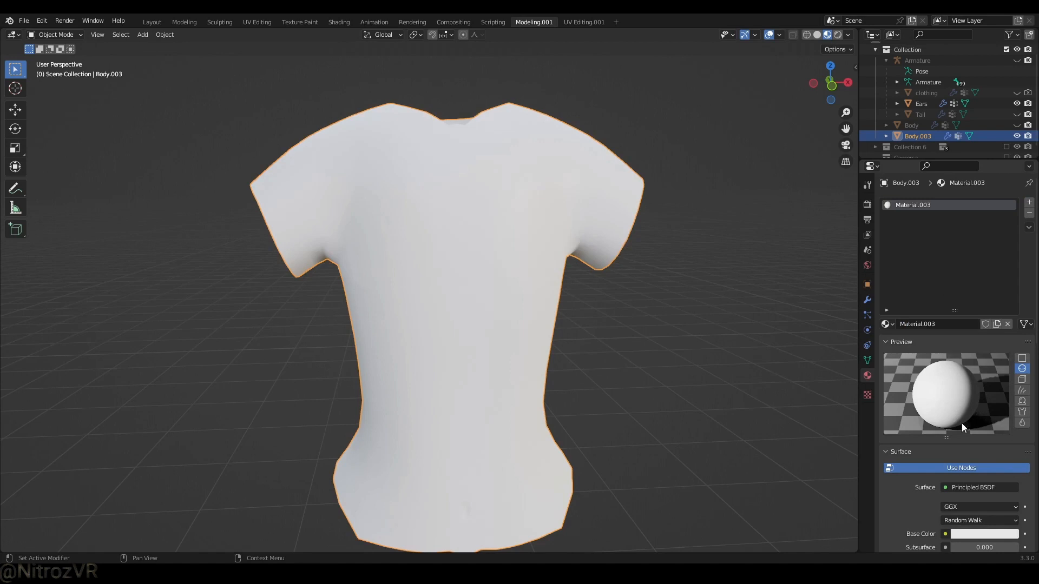
scroll(968, 465, "down", 1)
left_click(977, 511)
left_click(979, 406)
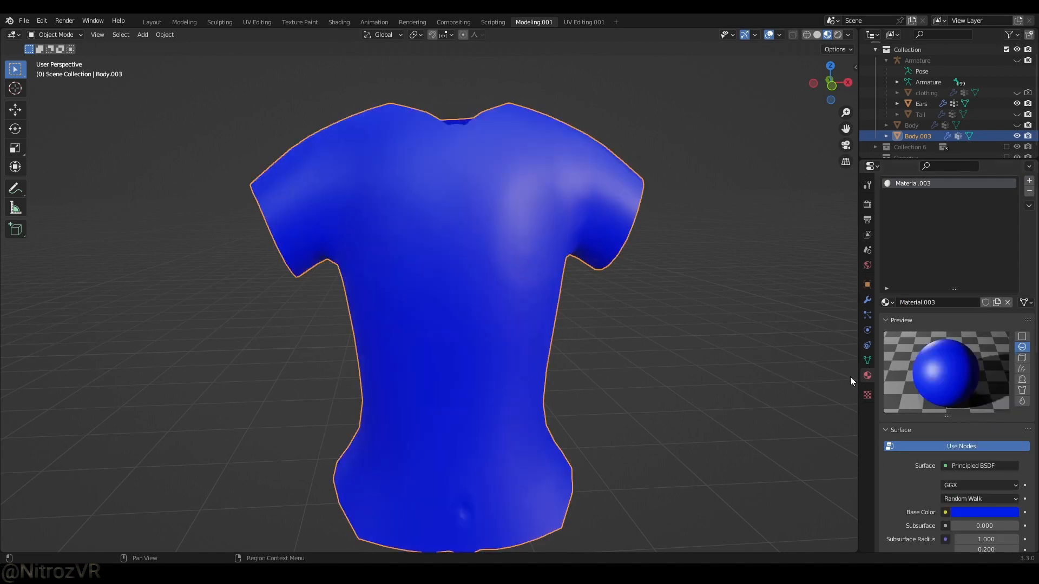
middle_click_drag(699, 332, 671, 346)
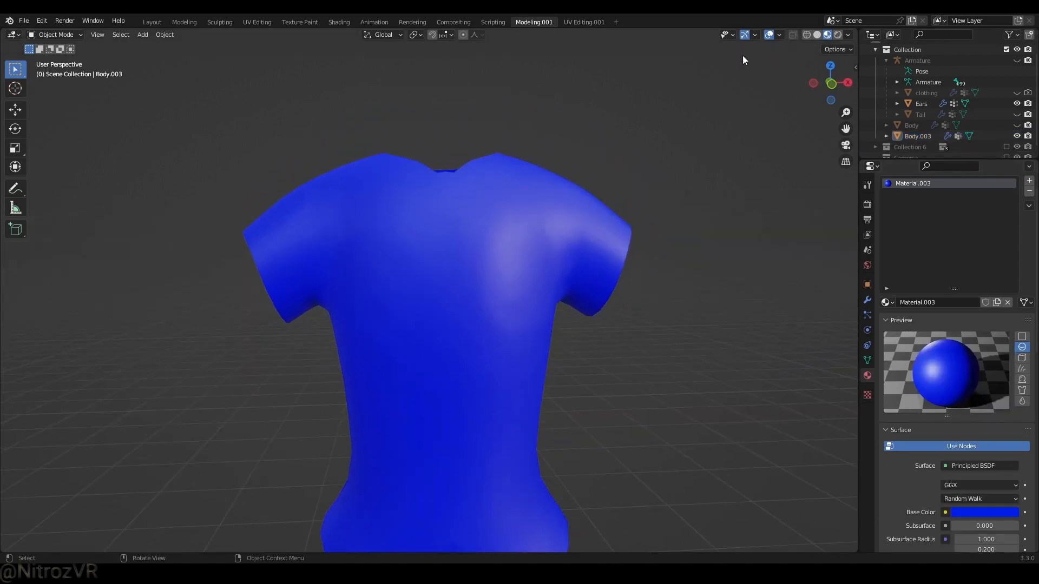
scroll(1014, 124, "down", 1)
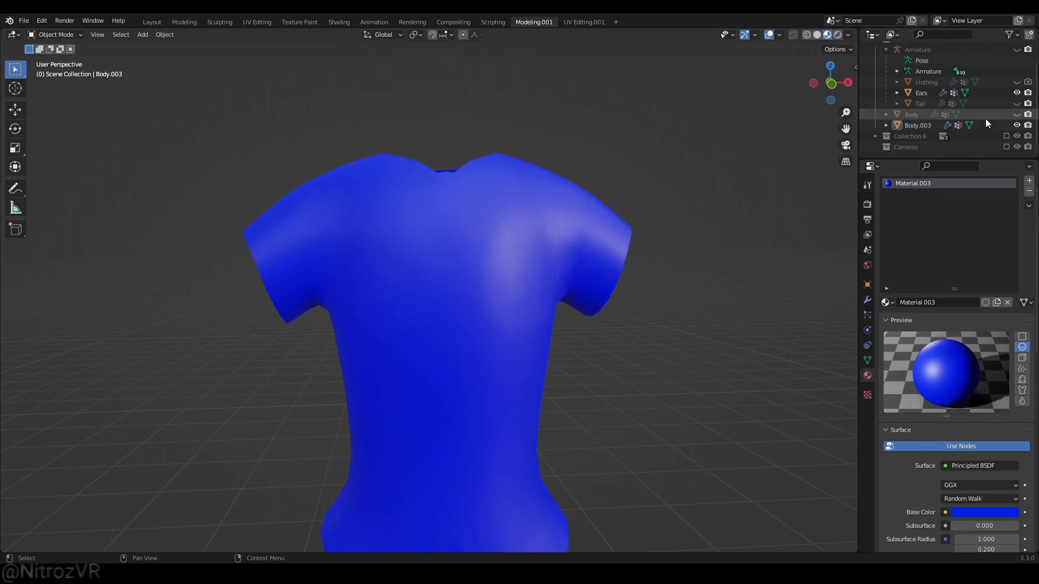
- Show the hidden Body object again and select the blue shirt mesh
left_click(1017, 114)
middle_click_drag(574, 303, 517, 278)
left_click(507, 257)
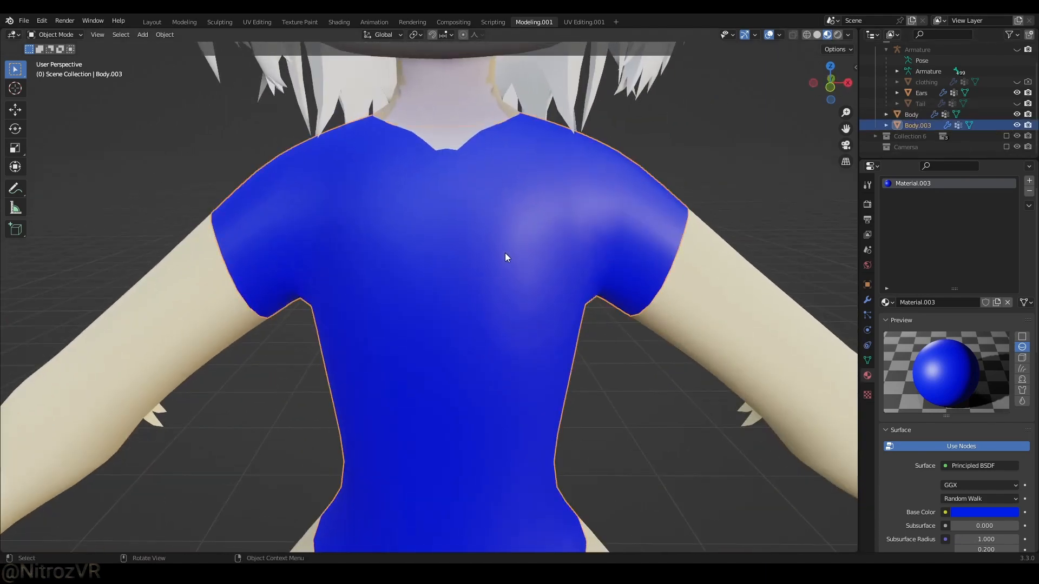
- In Edit Mode, fatten the whole shirt mesh outward by about 0.002 m so it clears the body, and return to Object Mode
key("Tab")
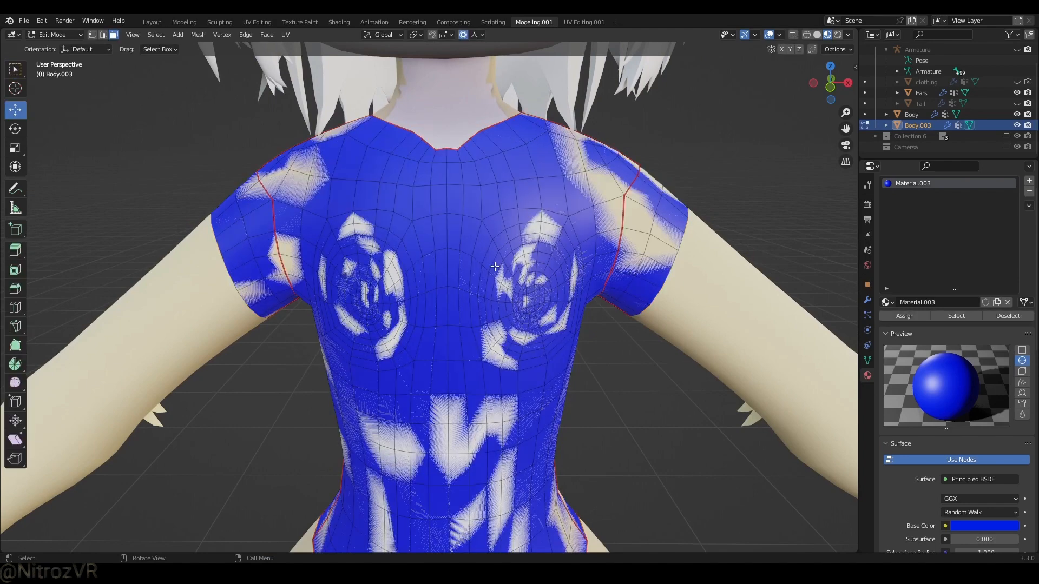
key("a")
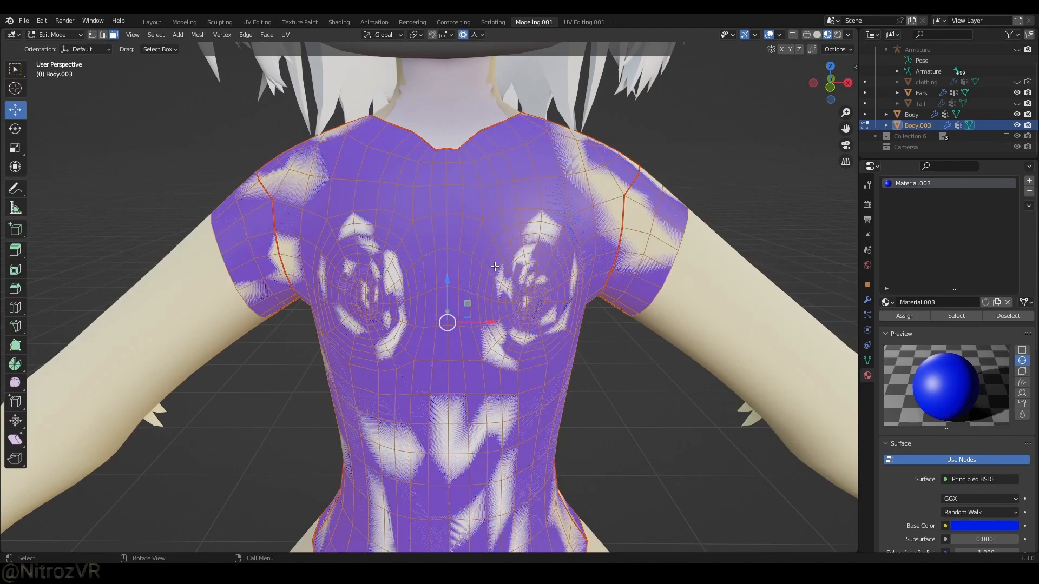
key("alt+s")
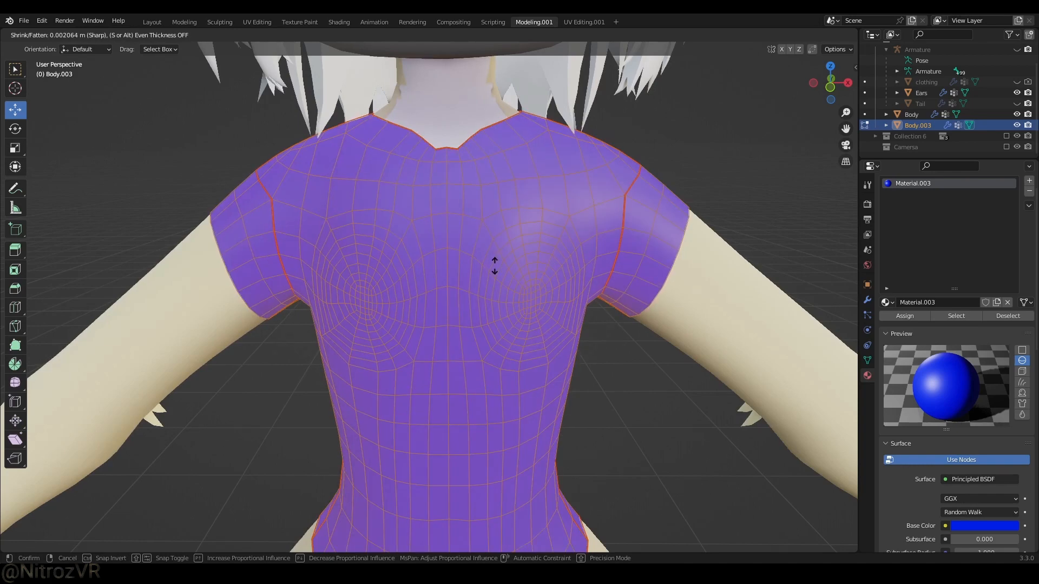
left_click(495, 265)
middle_click_drag(494, 266, 424, 283, "ctrl")
key("Tab")
left_click(547, 359)
left_click(436, 288)
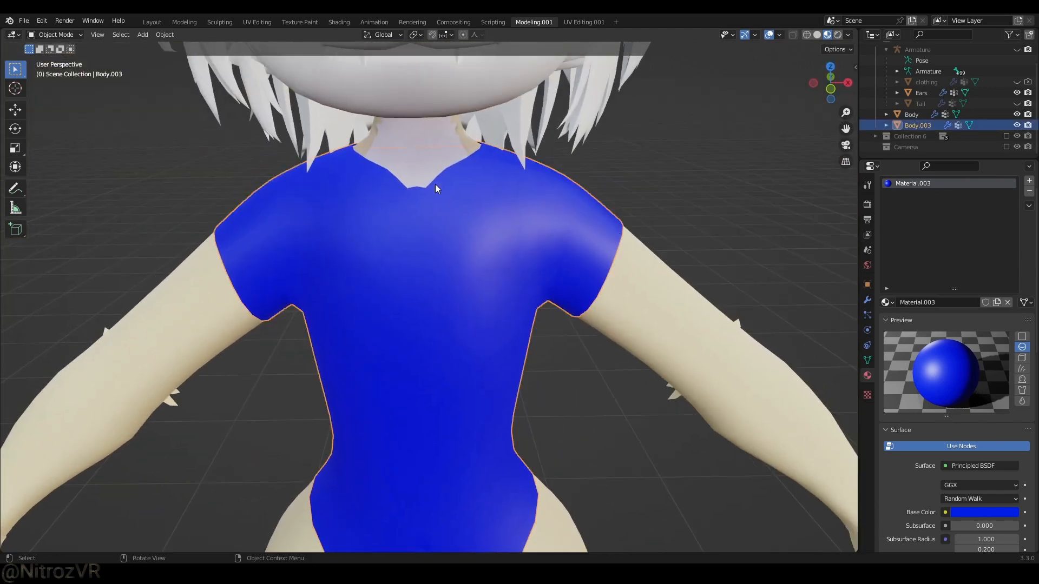
- Try to slide the centre vertex of the shirt's front neckline downward in vertex select mode
scroll(411, 216, "up", 6)
key("Tab")
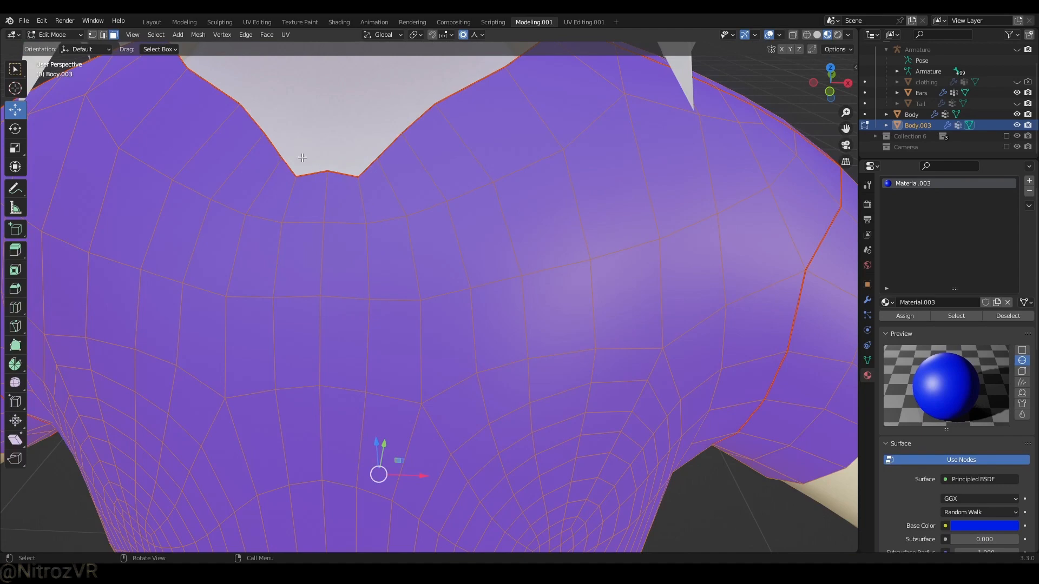
left_click(93, 35)
left_click(327, 171)
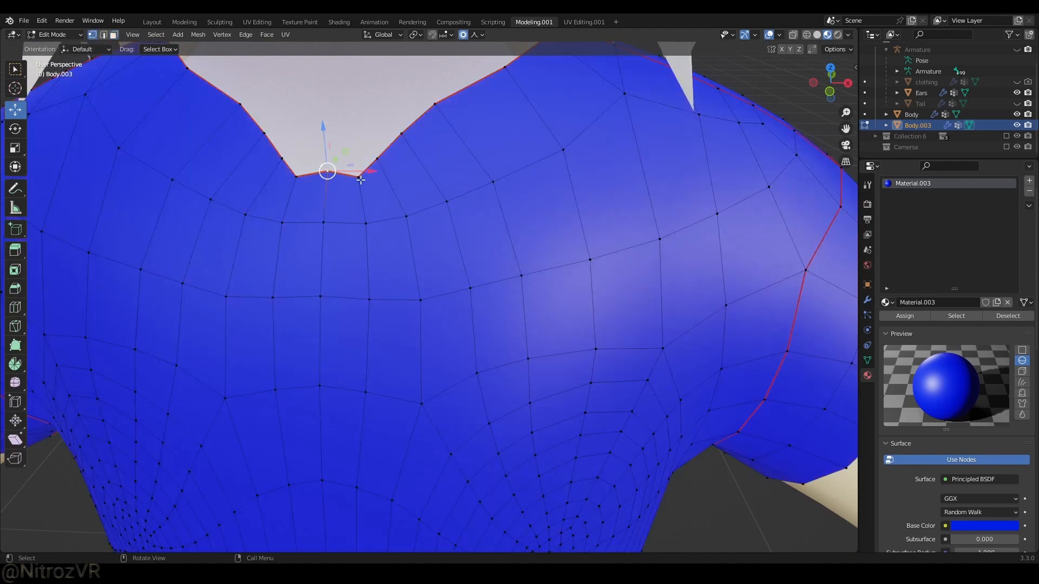
key("g")
key("g")
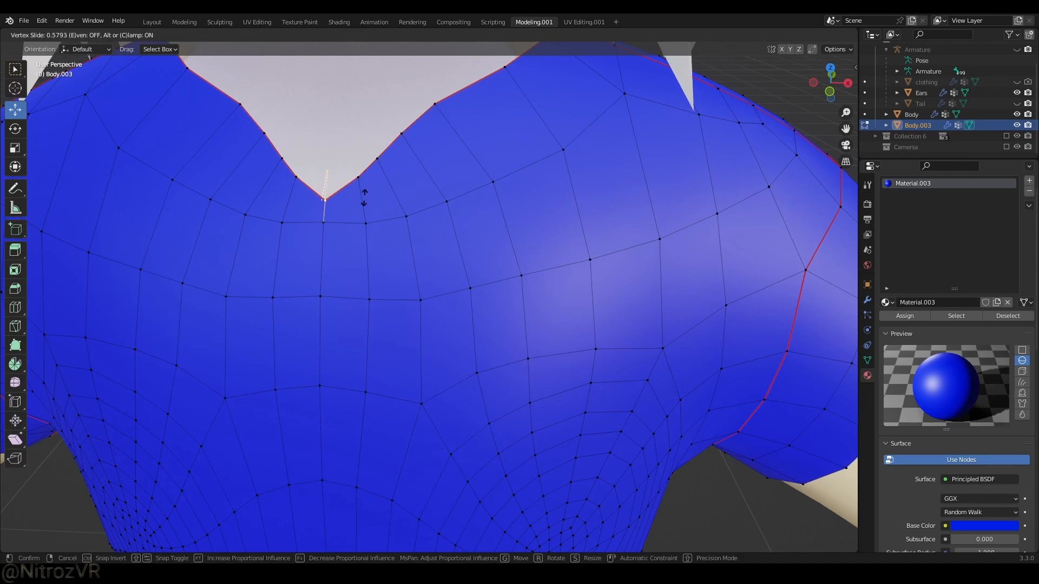
left_click(367, 188)
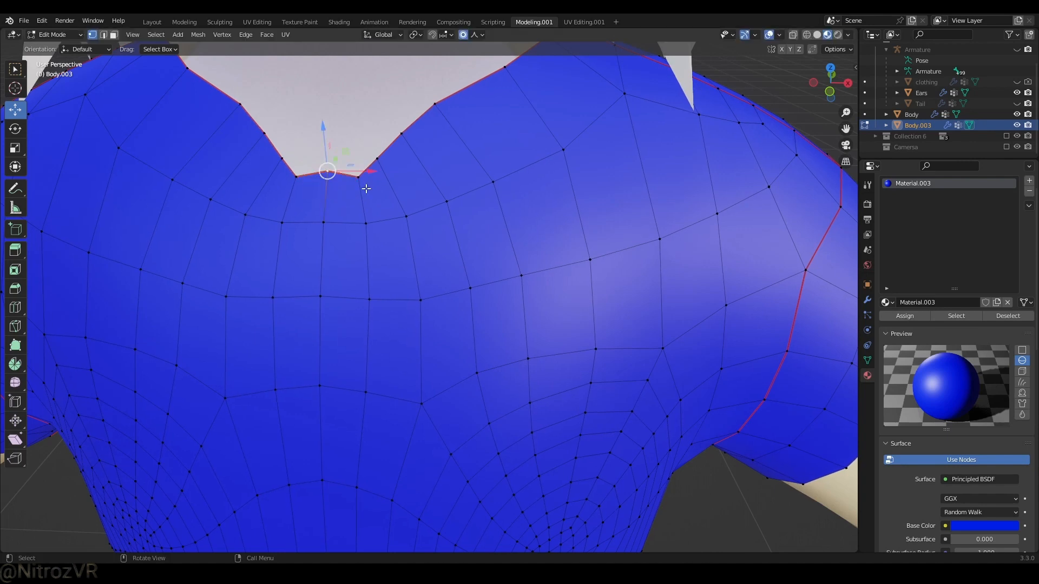
- Try moving an upper chest vertex near the shoulder with proportional editing turned off and on
left_click(463, 35)
scroll(570, 233, "down", 4)
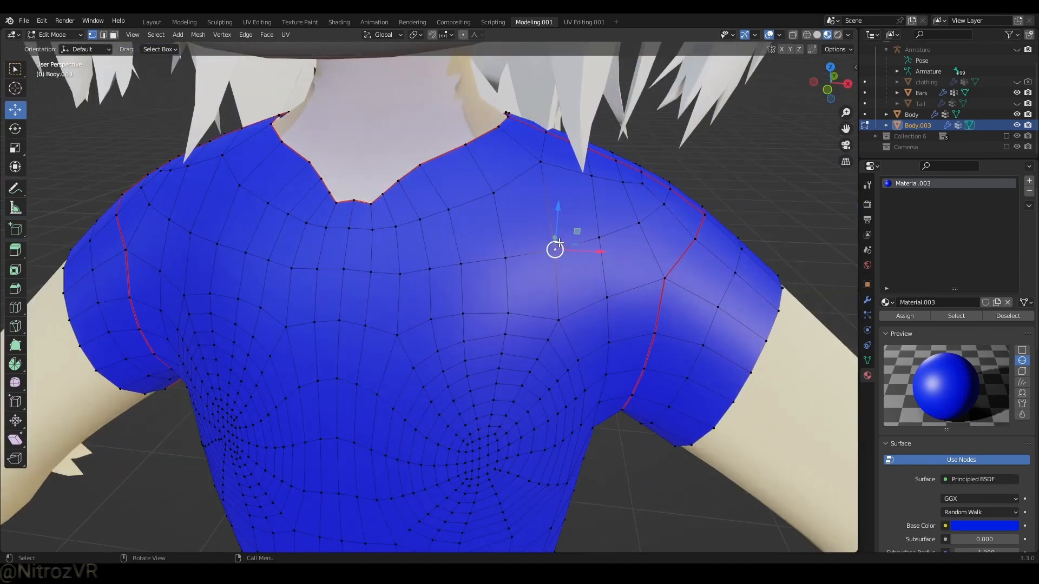
middle_click_drag(559, 242, 629, 251)
key("g")
right_click(700, 213)
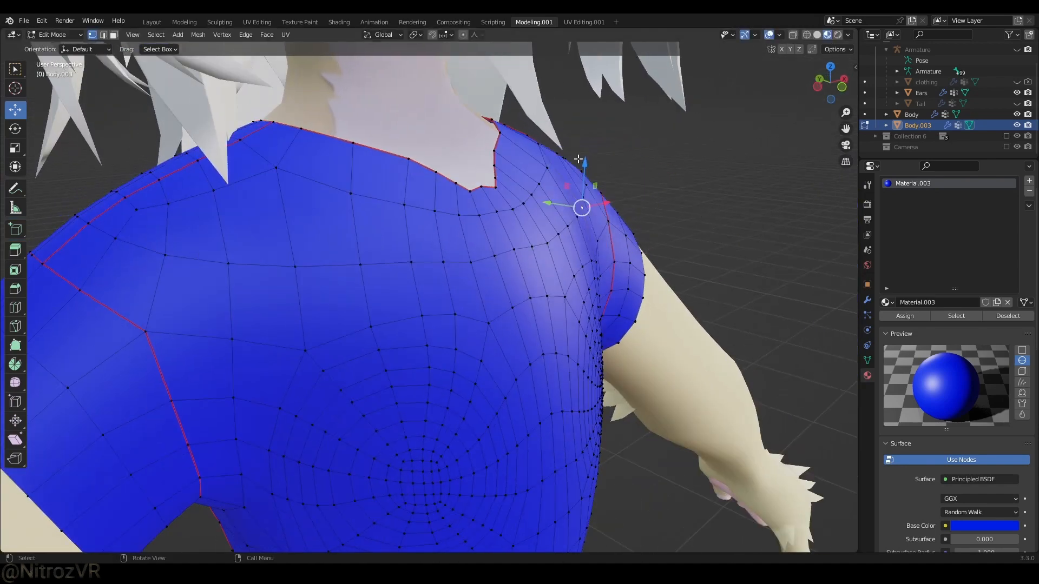
key("g")
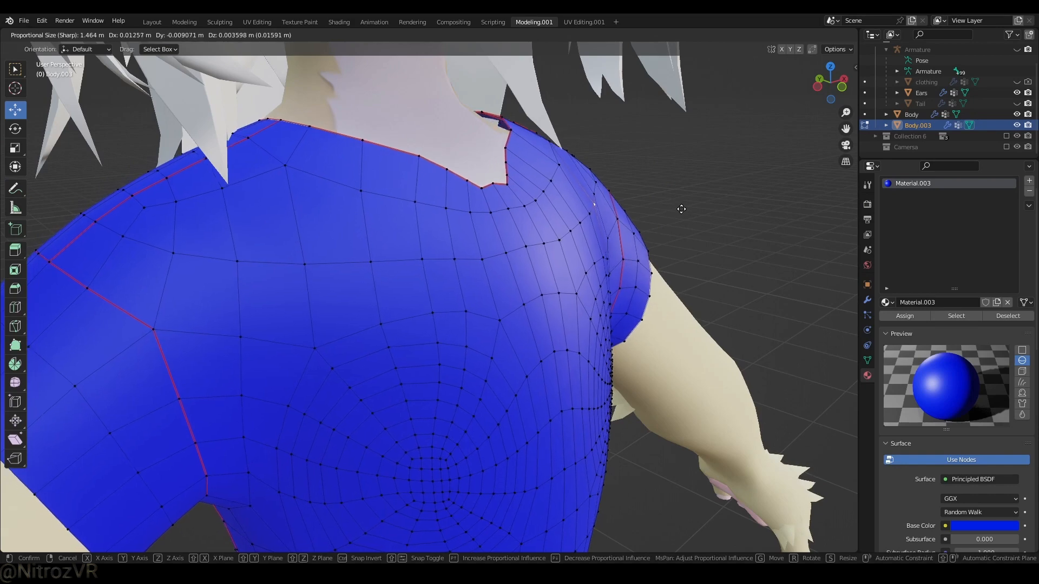
right_click(713, 195)
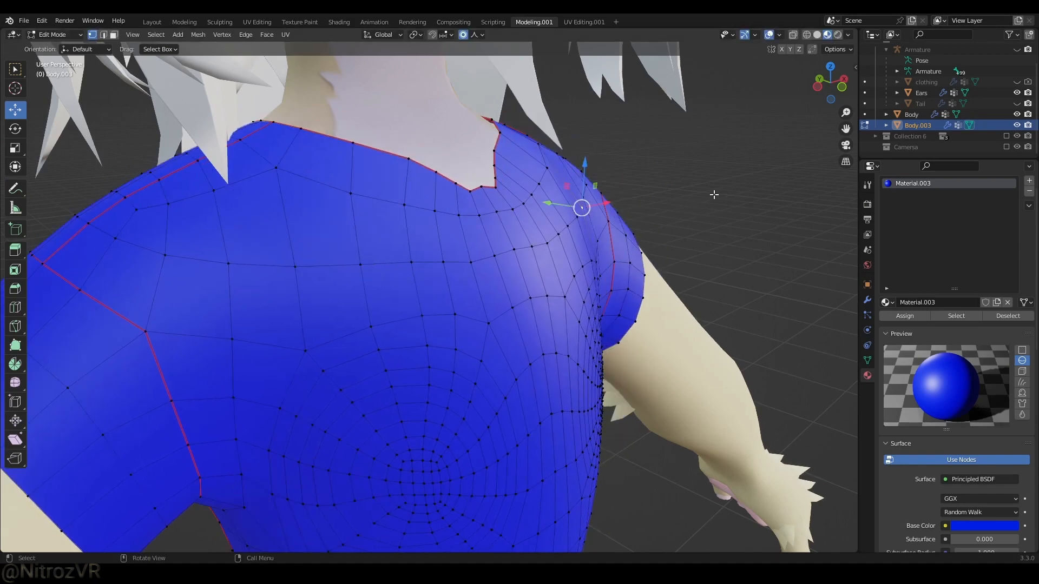
- Try moving the same chest vertex with X mirroring enabled and a larger proportional editing radius
left_click(781, 49)
key("g")
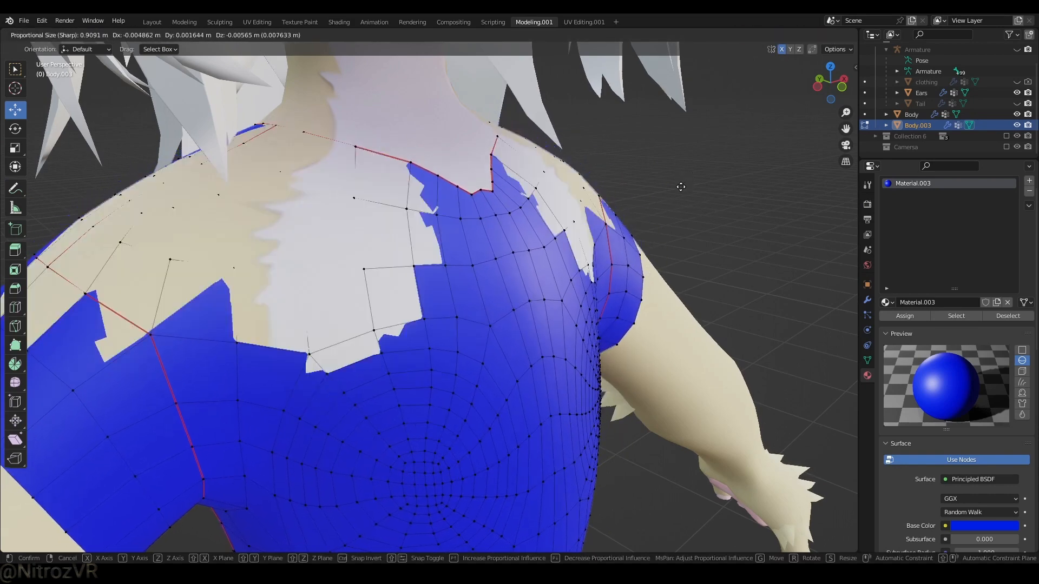
scroll(683, 186, "down", 10)
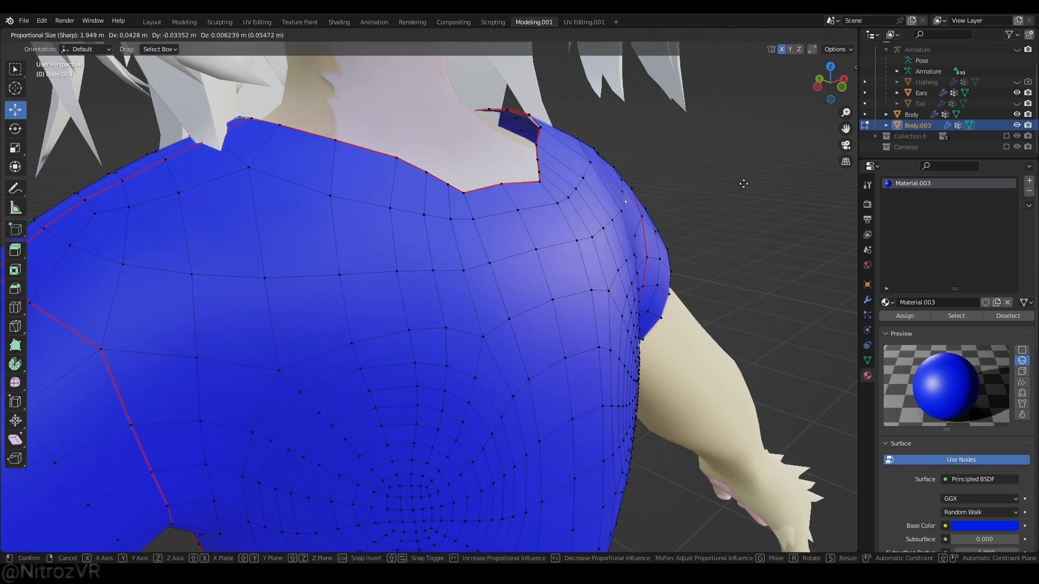
right_click(786, 159)
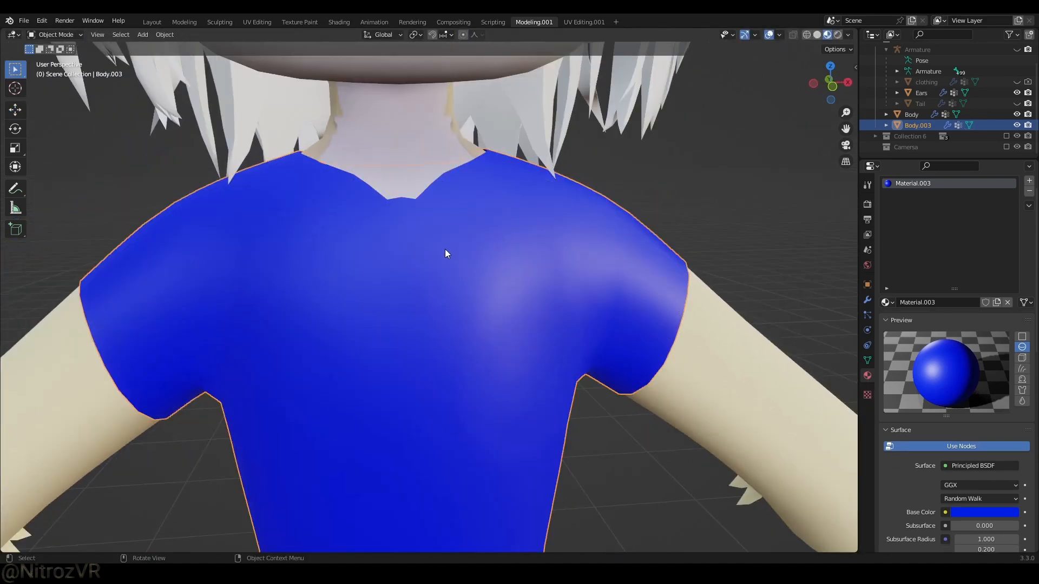
- Put the shirt in Sculpt Mode and set the Smooth brush strength to 0.116
key("q")
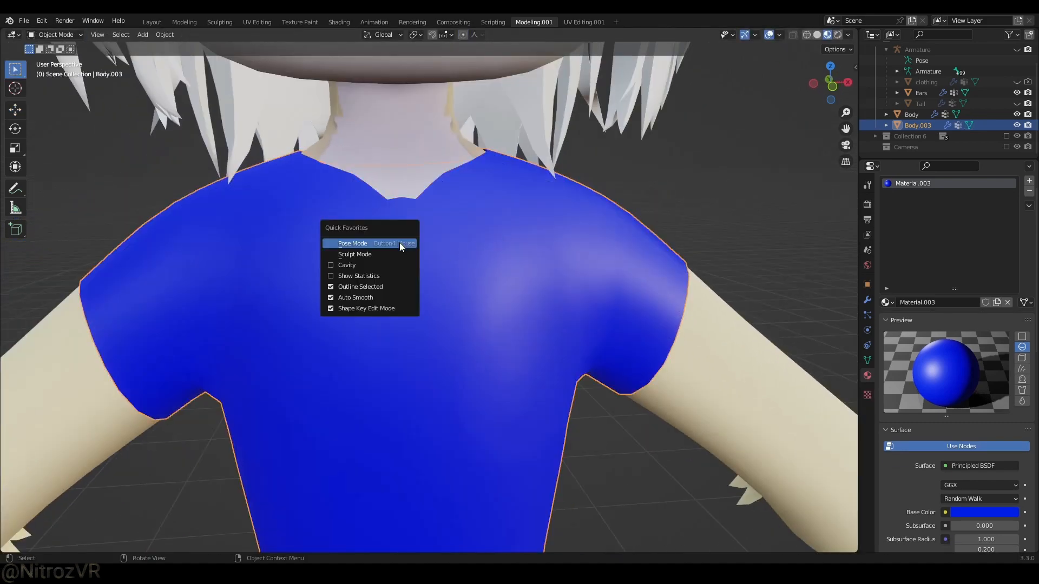
left_click(381, 254)
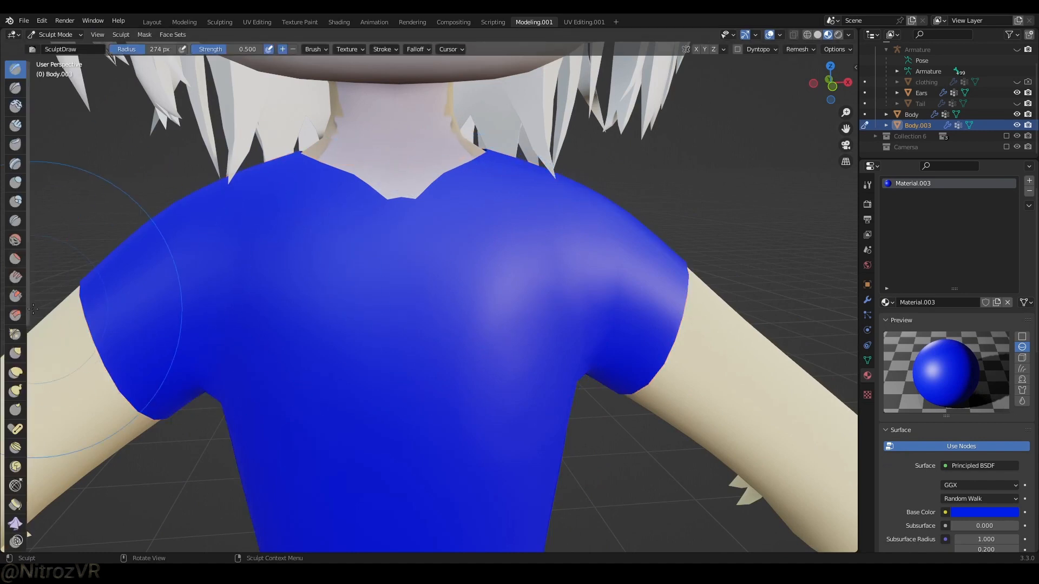
left_click(15, 244)
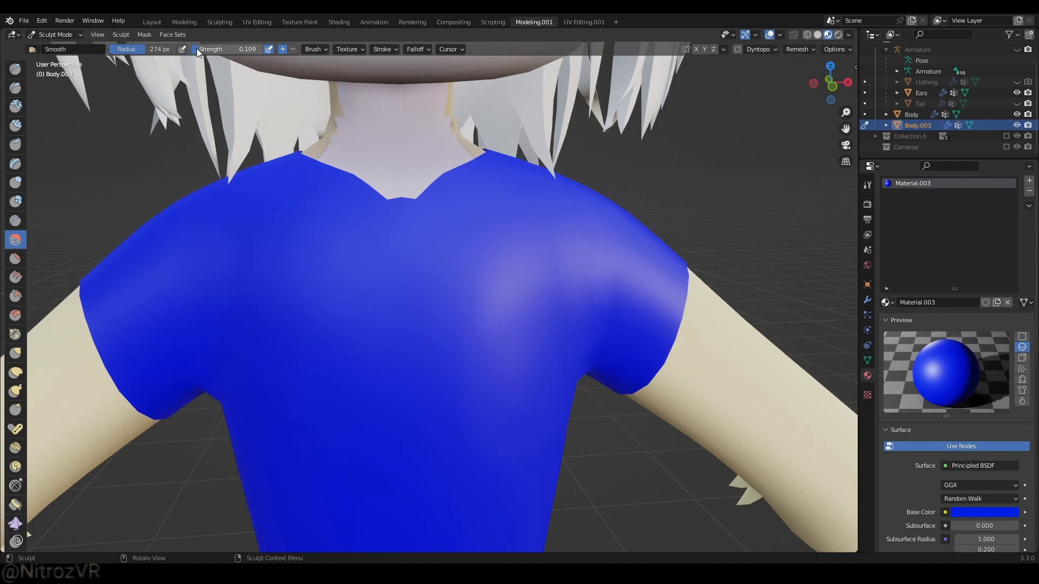
left_click_drag(227, 49, 229, 50)
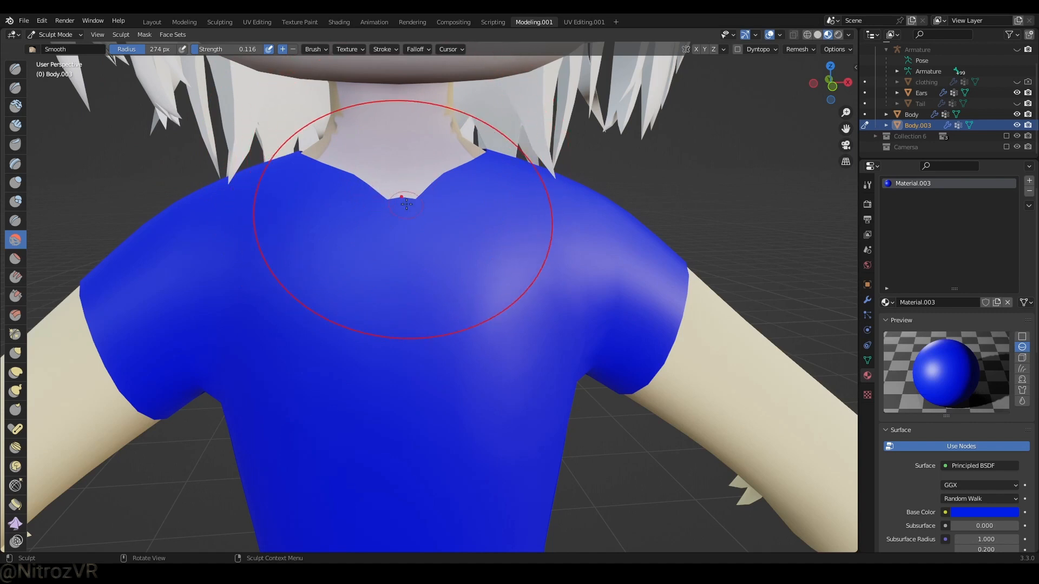
- Switch to the Grab brush for sculpting around the shirt's front neckline
key("q")
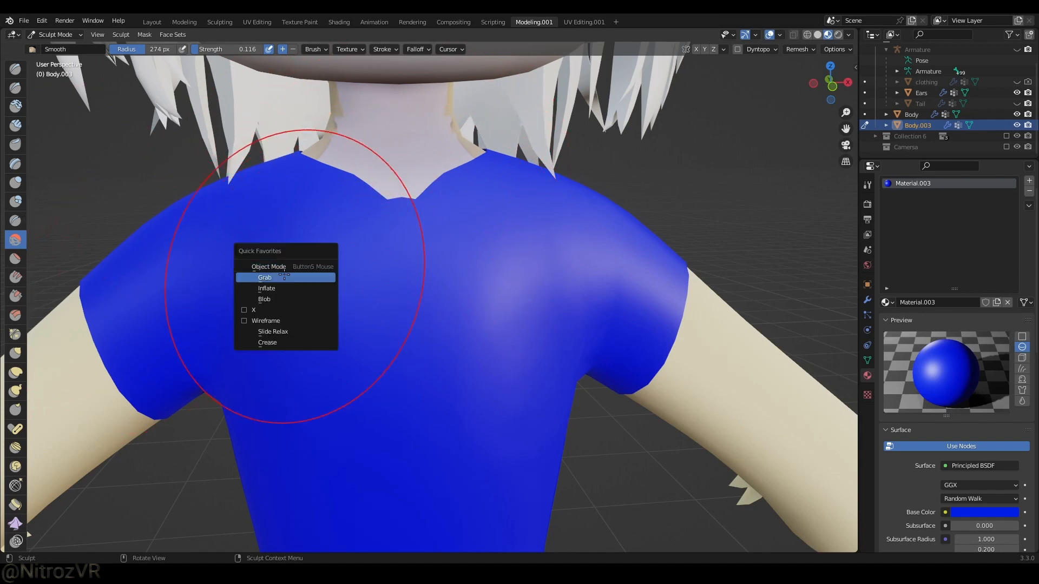
left_click(276, 278)
key("q")
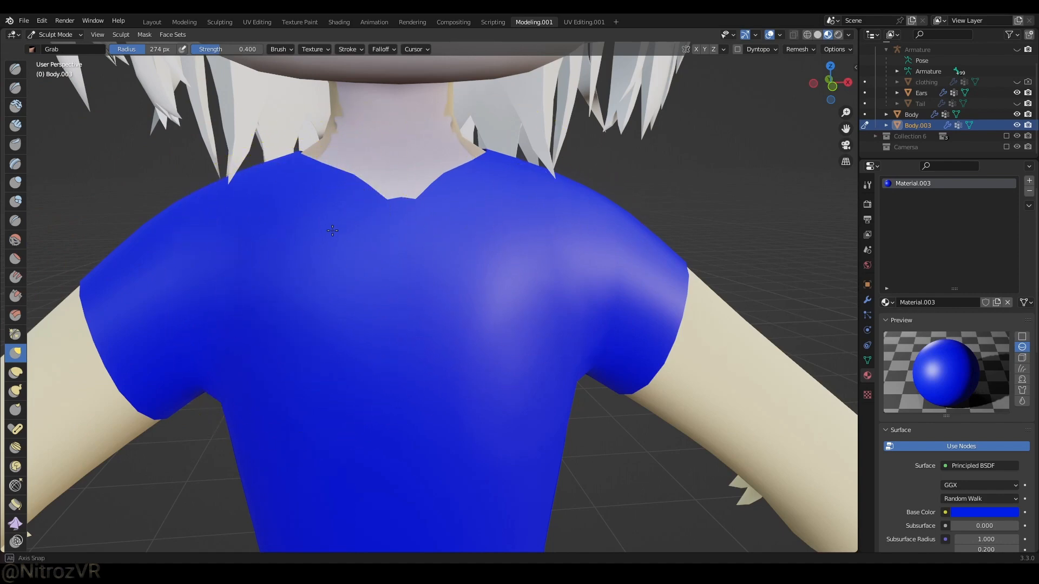
middle_click_drag(332, 232, 333, 248)
scroll(357, 259, "up", 1)
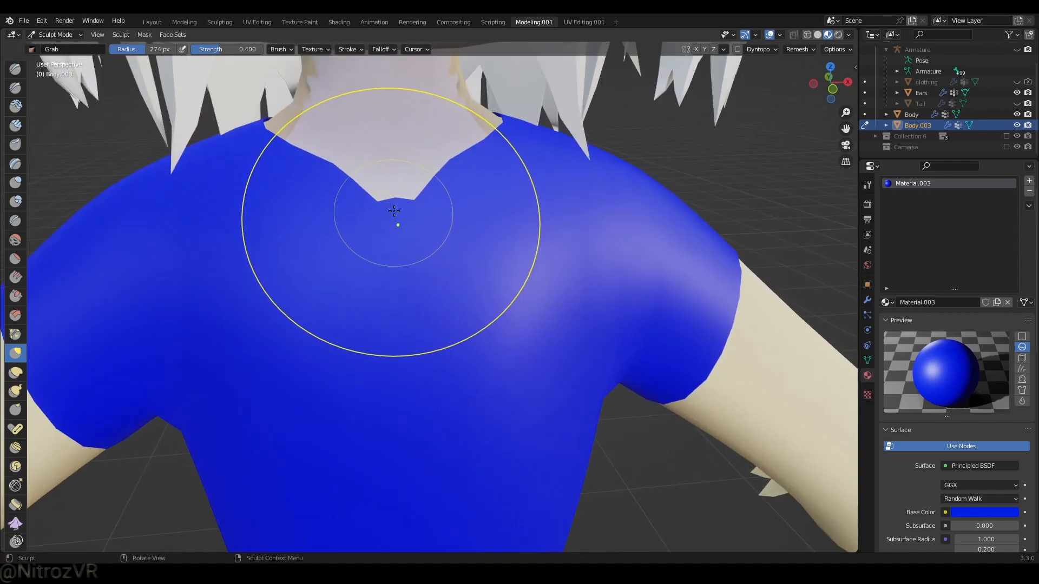
- Try reshaping the front neckline with sculpt strokes, and undo those strokes
mouse_move(395, 200)
left_mouse_down()
mouse_move(385, 208)
mouse_move(463, 187)
mouse_move(492, 258)
mouse_move(1, 130)
mouse_move(125, 162)
left_mouse_up()
mouse_move(346, 199)
left_mouse_down()
mouse_move(339, 213)
mouse_move(350, 217)
left_mouse_up()
key("ctrl+z")
key("ctrl+z")
key("ctrl+z")
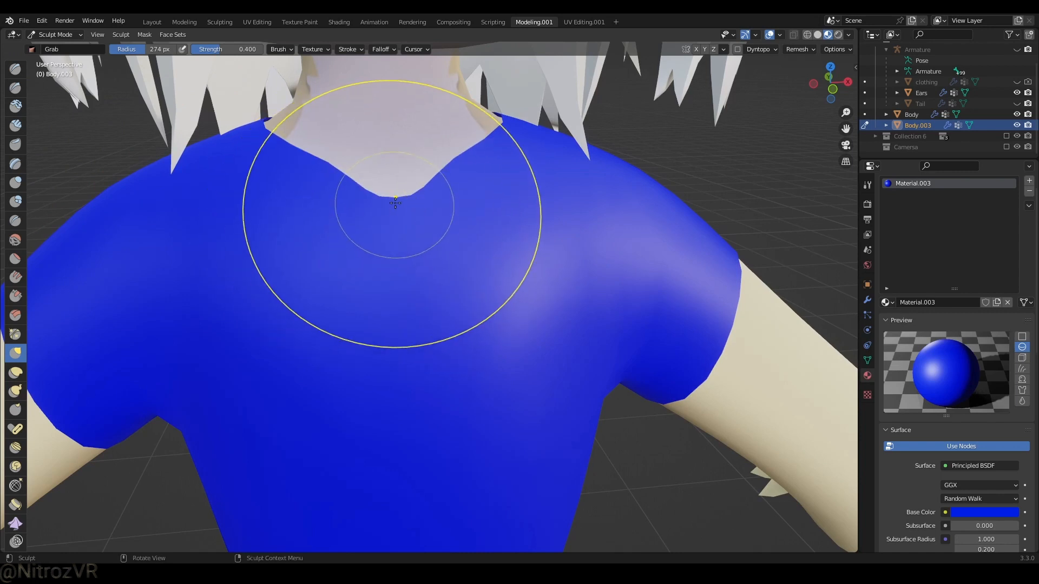
- Smooth the jagged edge of the shirt's front neckline into a rounded curve
middle_click_drag(394, 206, 395, 216)
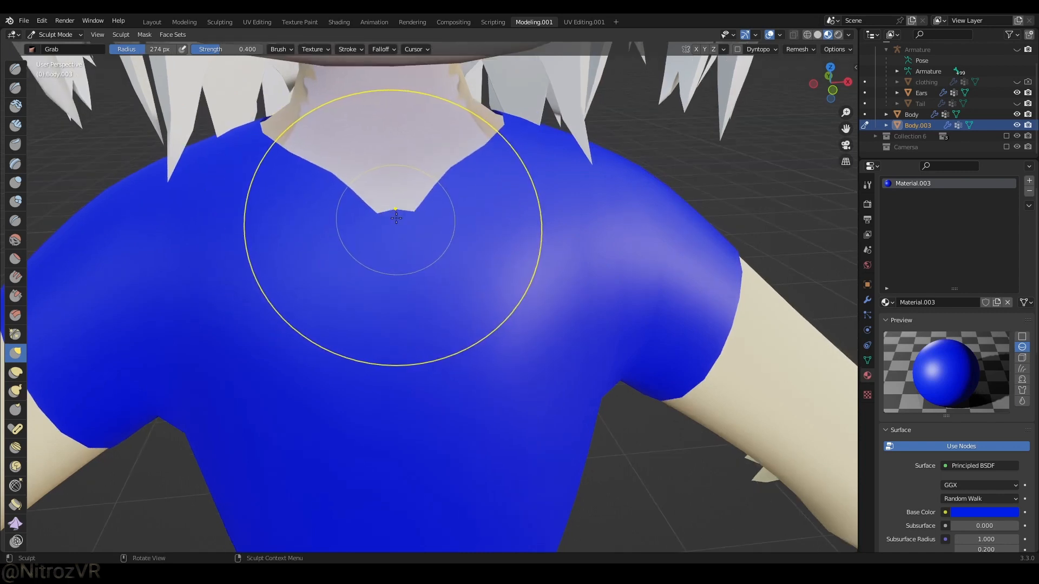
mouse_move(395, 225)
left_mouse_down("shift")
mouse_move(399, 234)
mouse_move(300, 218)
mouse_move(405, 207)
left_mouse_up("shift")
left_click_drag(323, 184, 317, 181, "shift")
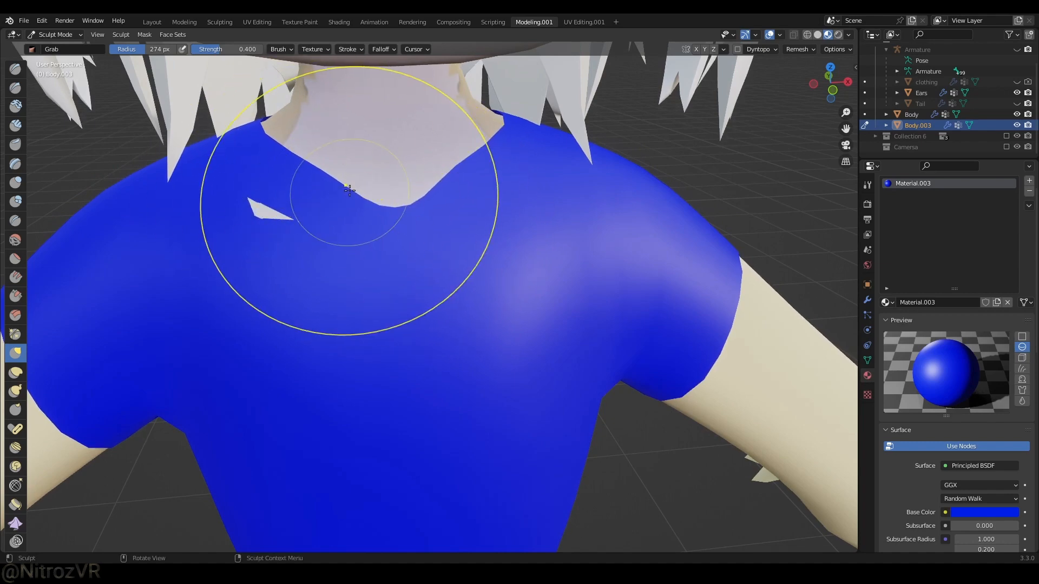
- Enable X-axis sculpt symmetry and pull the shirt over the body patch poking through below the collar
middle_click_drag(349, 189, 378, 220)
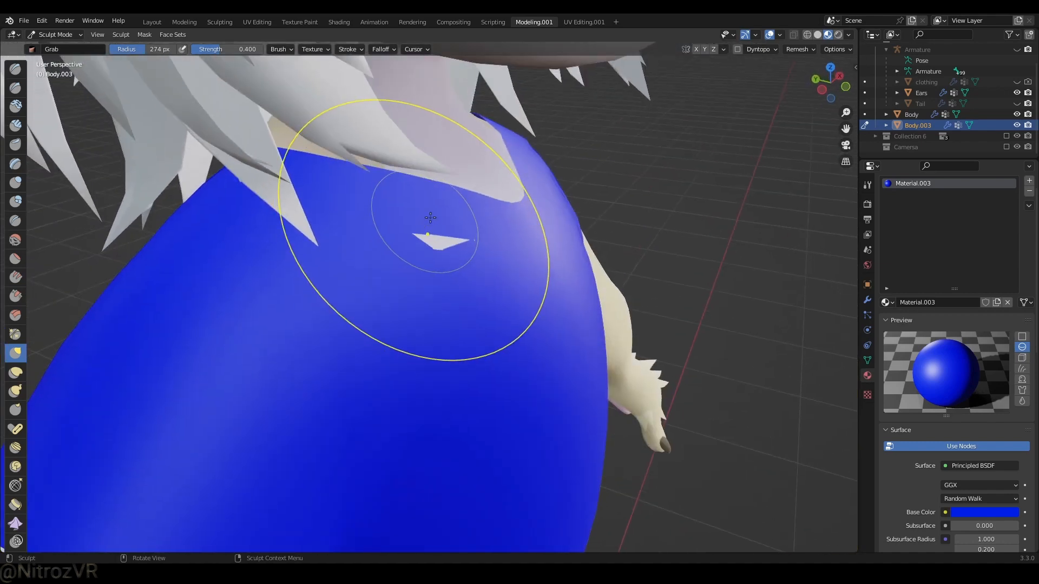
left_click(697, 50)
left_click_drag(464, 233, 470, 227)
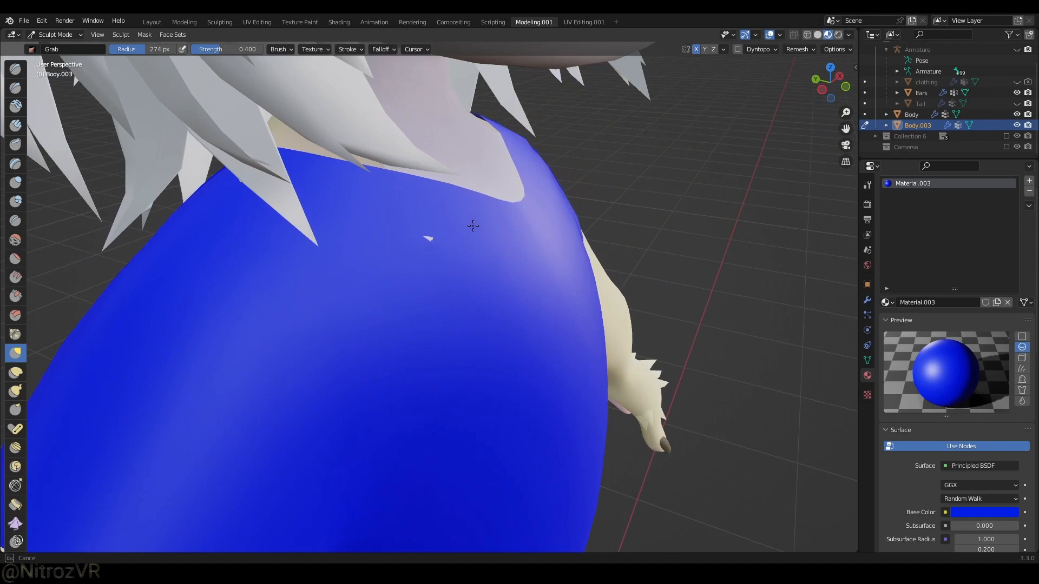
- Smooth the shirt's lower hem across the front of the waist and across the back
middle_click_drag(465, 225, 498, 221)
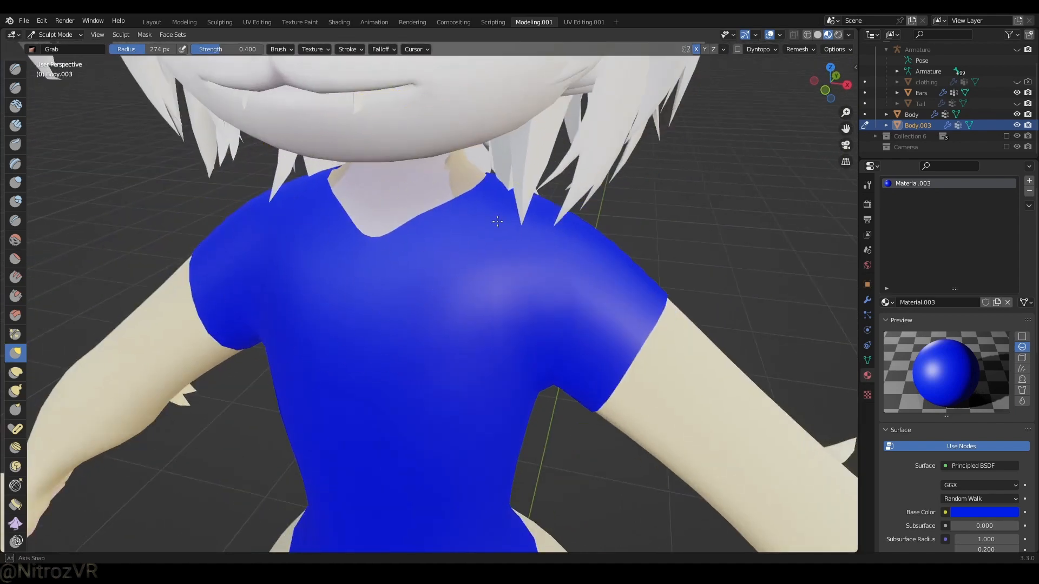
scroll(497, 221, "down", 3)
scroll(417, 327, "up", 1)
middle_click_drag(417, 327, 417, 227, "shift")
middle_click_drag(422, 412, 411, 362)
left_click_drag(456, 370, 452, 356, "shift")
mouse_move(452, 356)
left_mouse_down("shift")
mouse_move(441, 328)
mouse_move(402, 345)
left_mouse_up("shift")
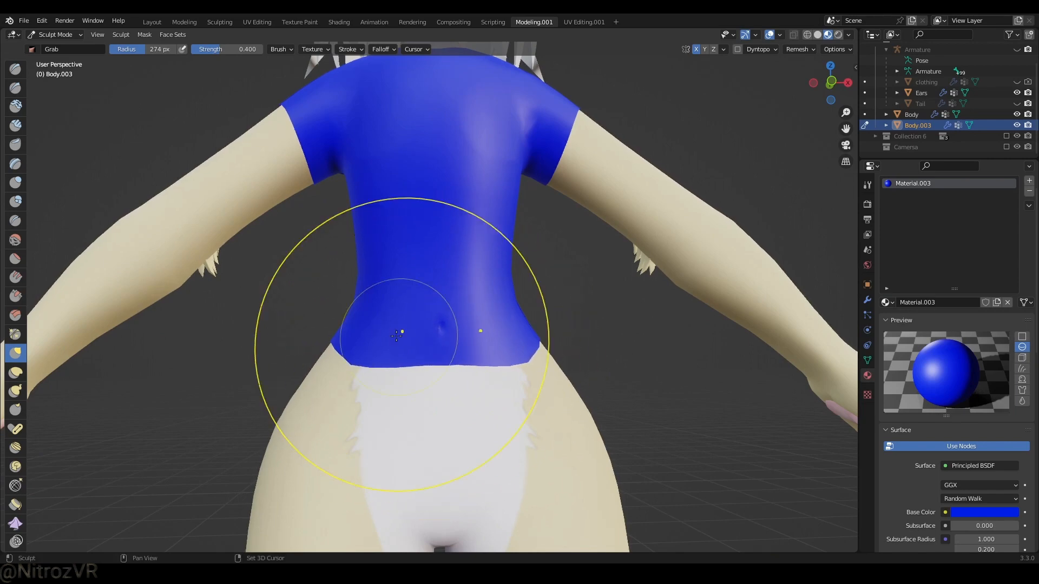
middle_click_drag(396, 336, 413, 367)
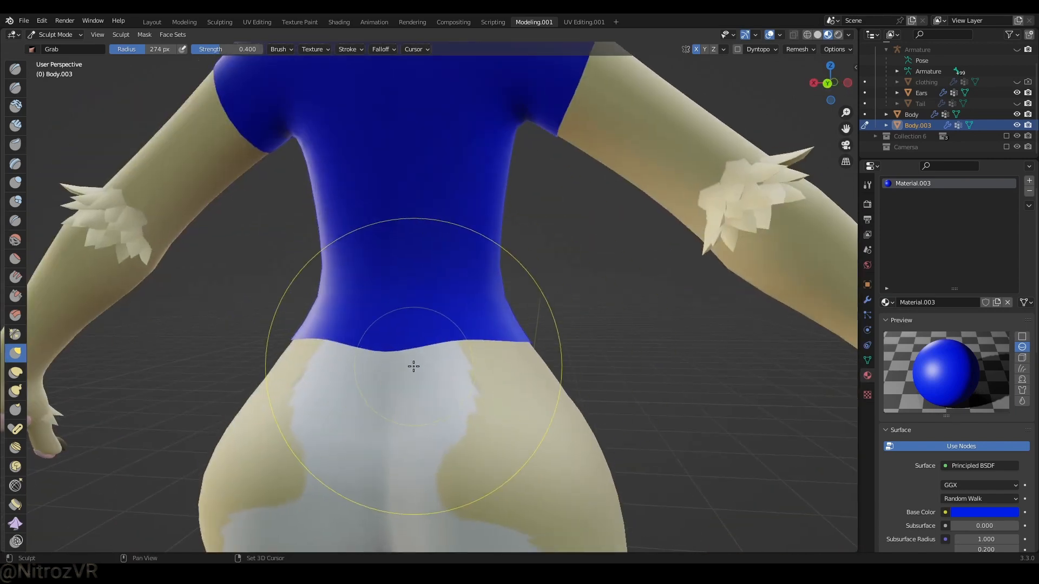
left_click_drag(414, 366, 432, 349, "shift")
- In Edit Mode, select the face loop at the sleeve end and add a single loop cut near the sleeve opening
scroll(415, 305, "down", 4)
mouse_move(573, 335)
middle_mouse_down()
mouse_move(415, 304)
mouse_move(366, 365)
mouse_move(406, 320)
mouse_move(287, 301)
middle_mouse_up()
scroll(366, 364, "up", 2)
key("Tab")
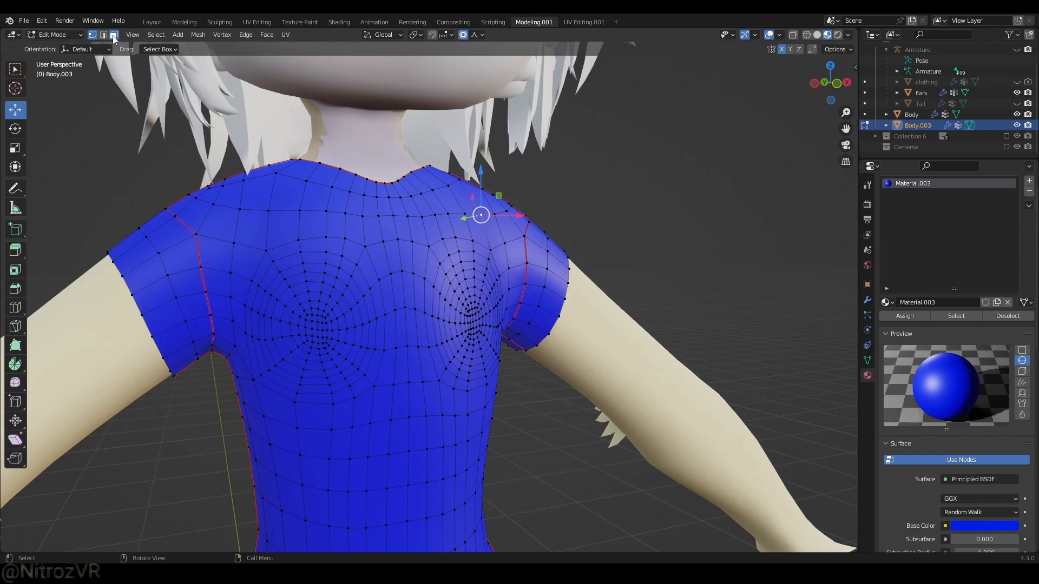
middle_click_drag(226, 285, 57, 309, "shift")
left_click(222, 235, "alt")
left_click(581, 252, "alt")
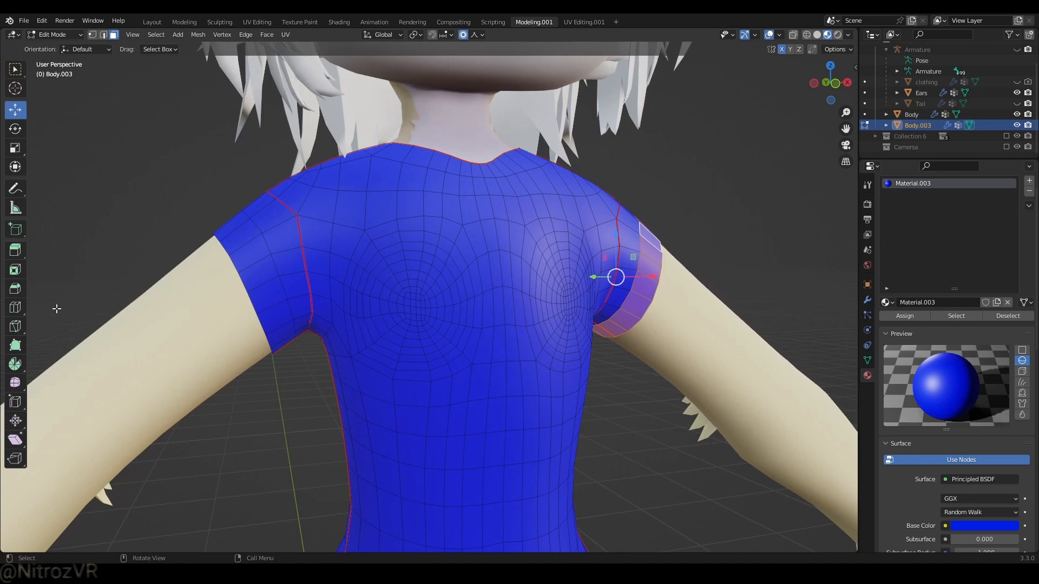
left_click(15, 307)
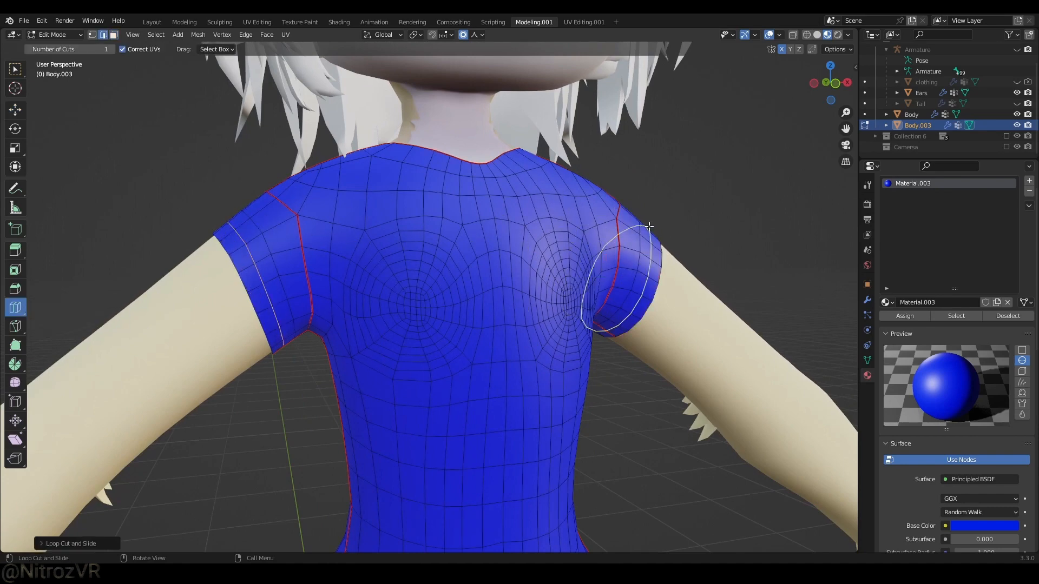
middle_click_drag(649, 228, 380, 228)
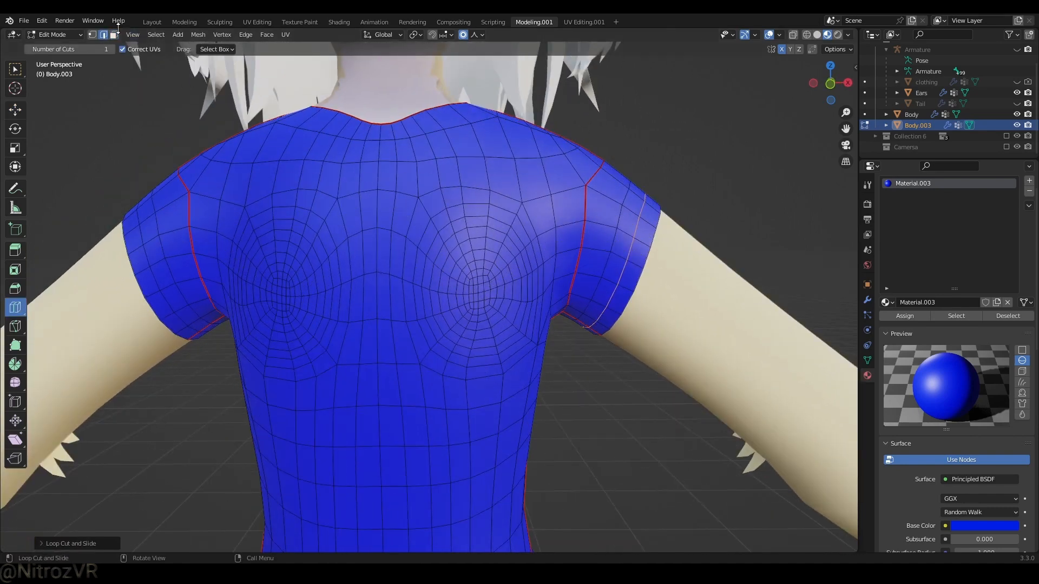
- Undo the sleeve loop cut and select the outermost face loops at the ends of both sleeves
key("ctrl+z")
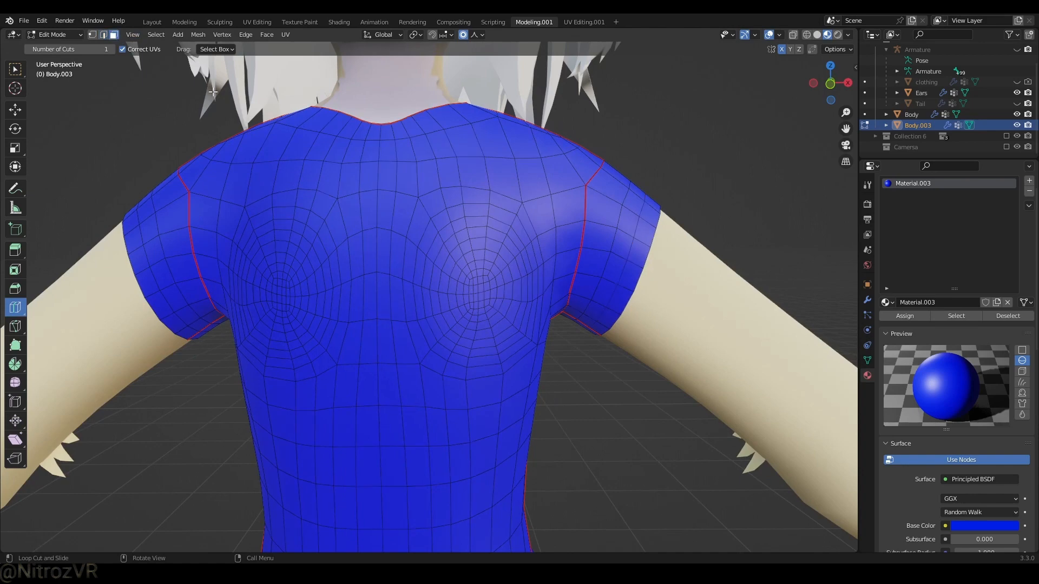
left_click(15, 111)
left_click(649, 216, "alt")
middle_click_drag(650, 216, 349, 227)
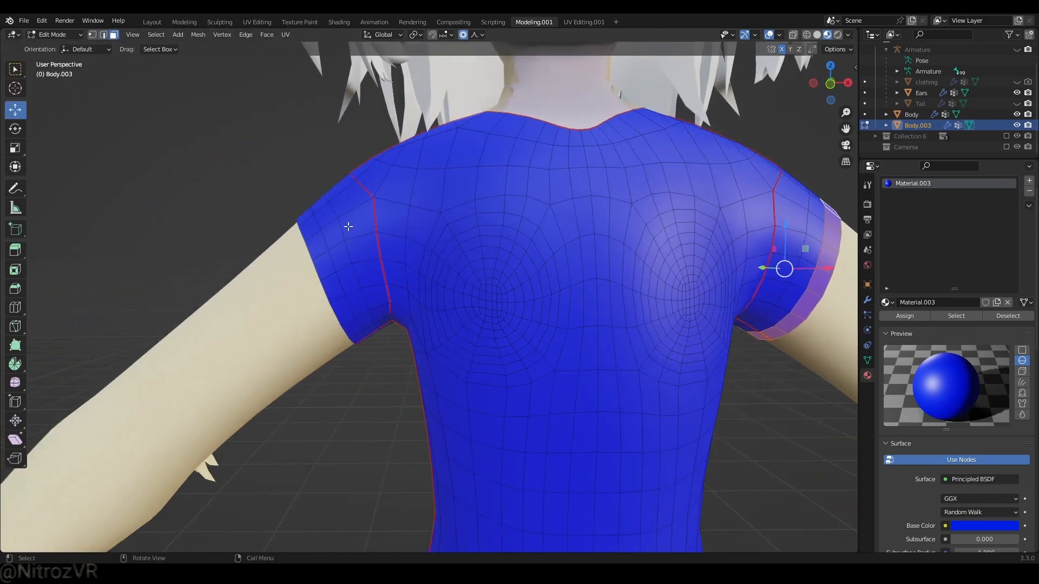
left_click(300, 217, "alt+shift")
- Extrude the selected sleeve-end faces along their normals by about 0.002 m to form raised cuffs
key("F3")
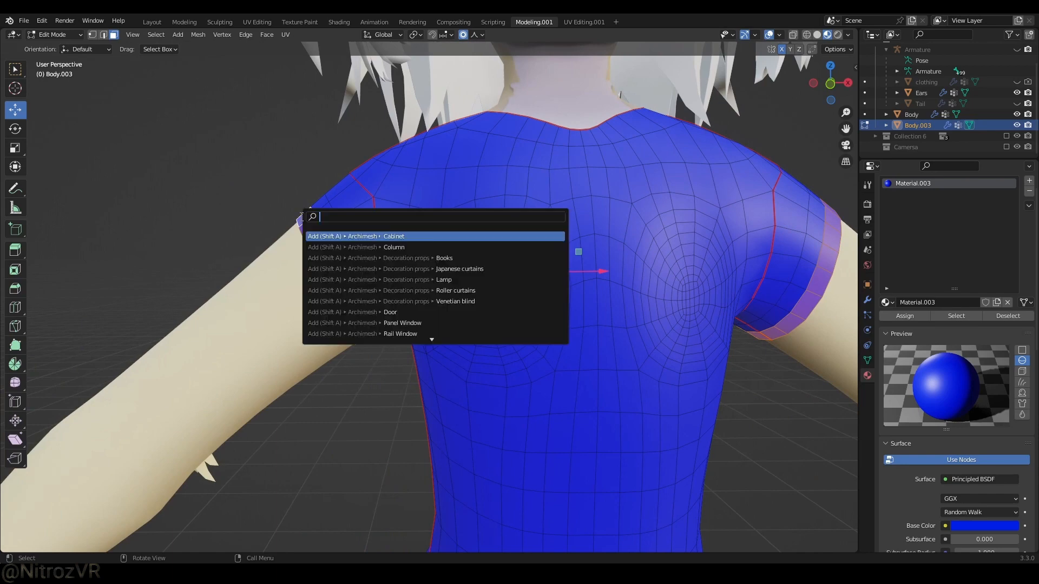
type("ext")
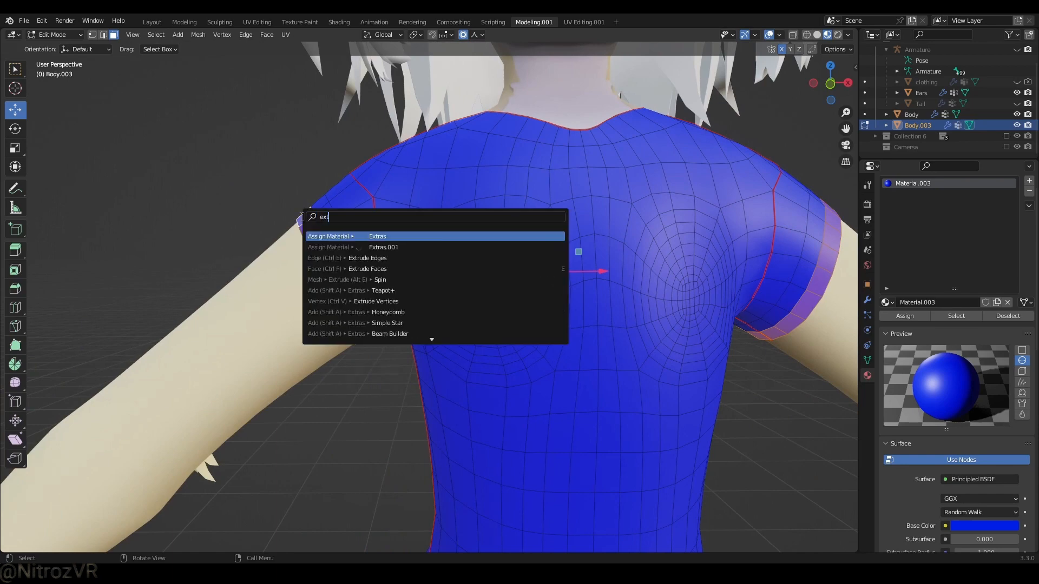
type("rude")
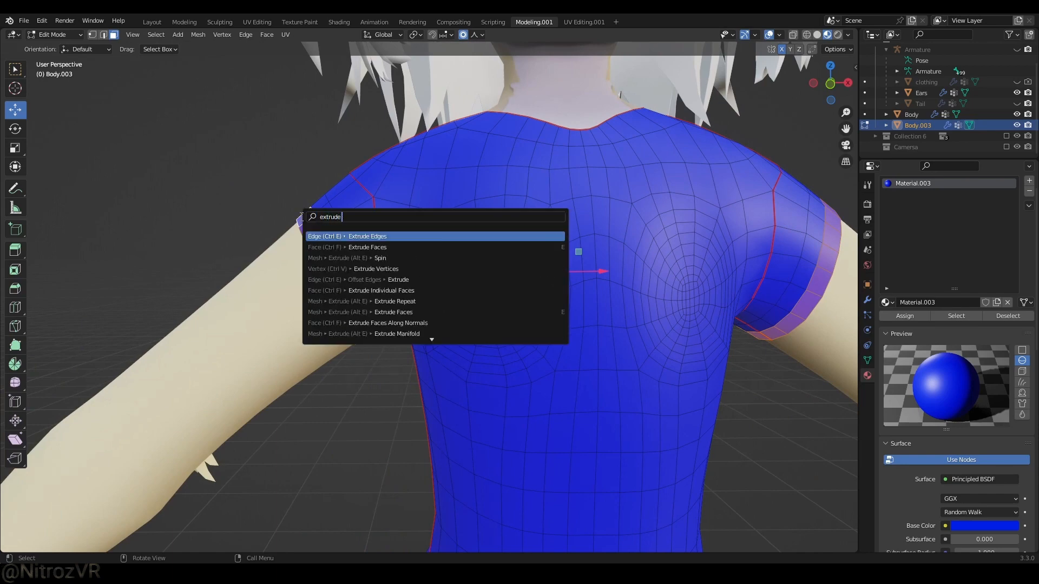
type(" along")
key("Return")
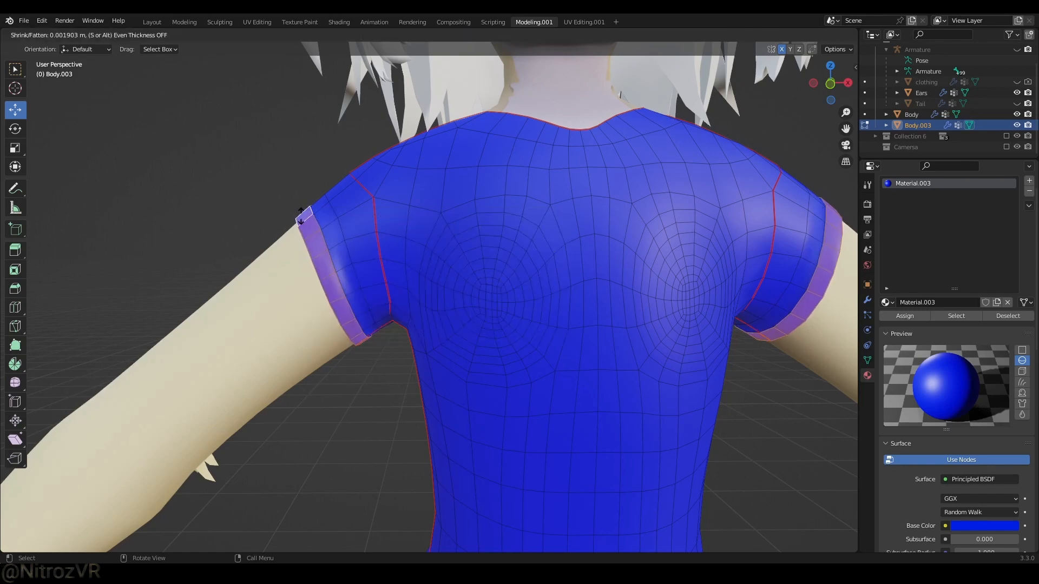
left_click(299, 215)
- Add a second material slot with a new material, assign it to the sleeve cuffs and set its base color to black
middle_click_drag(379, 179, 417, 251)
left_click(1029, 185)
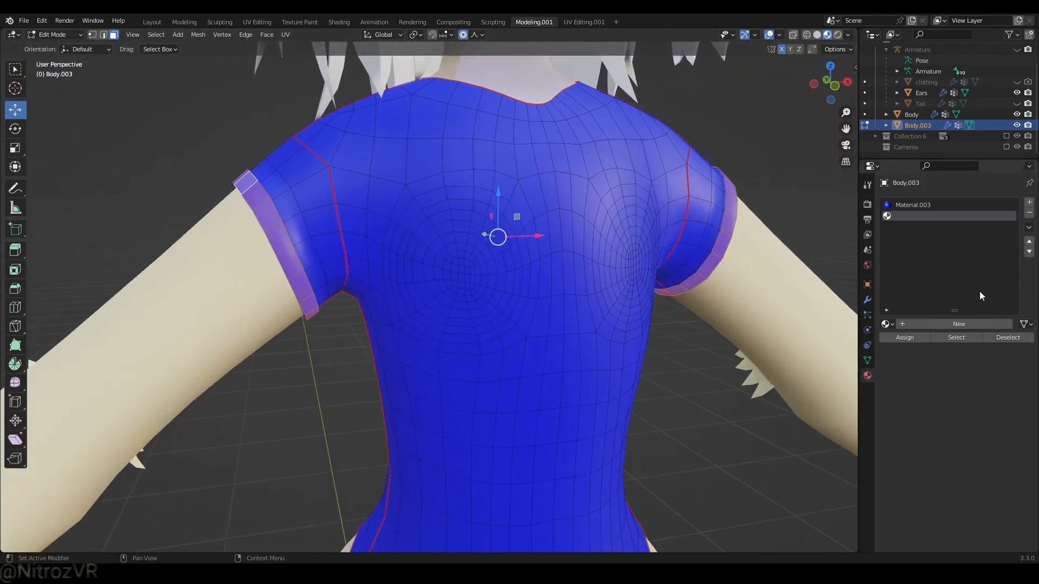
left_click(957, 324)
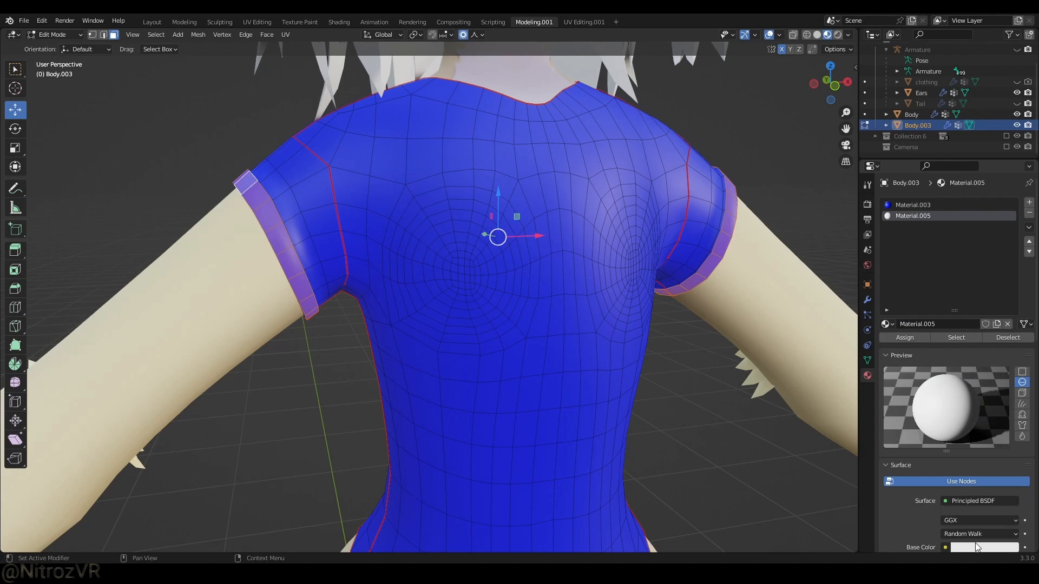
left_click(900, 337)
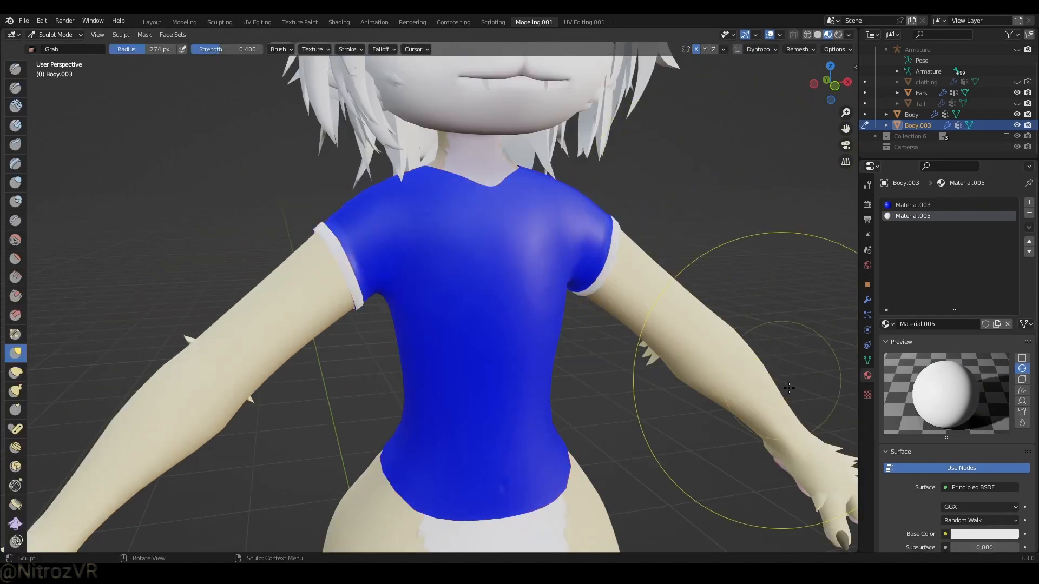
left_click(982, 534)
left_click_drag(1013, 427, 1010, 459)
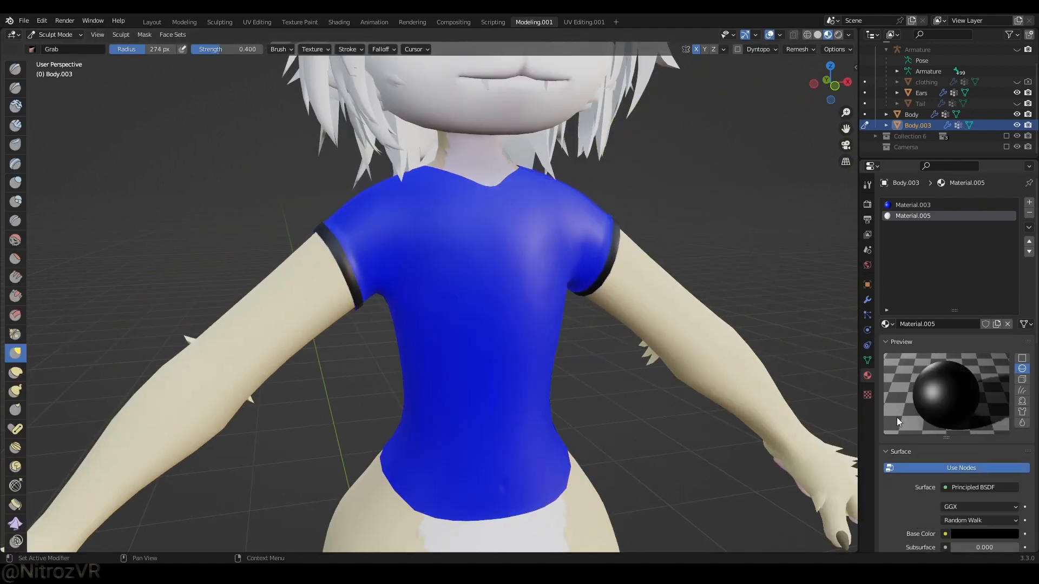
- Back in Edit Mode, select the edge loop along the shirt's lower hem and extrude it slightly downward
left_click(53, 34)
left_click(59, 47)
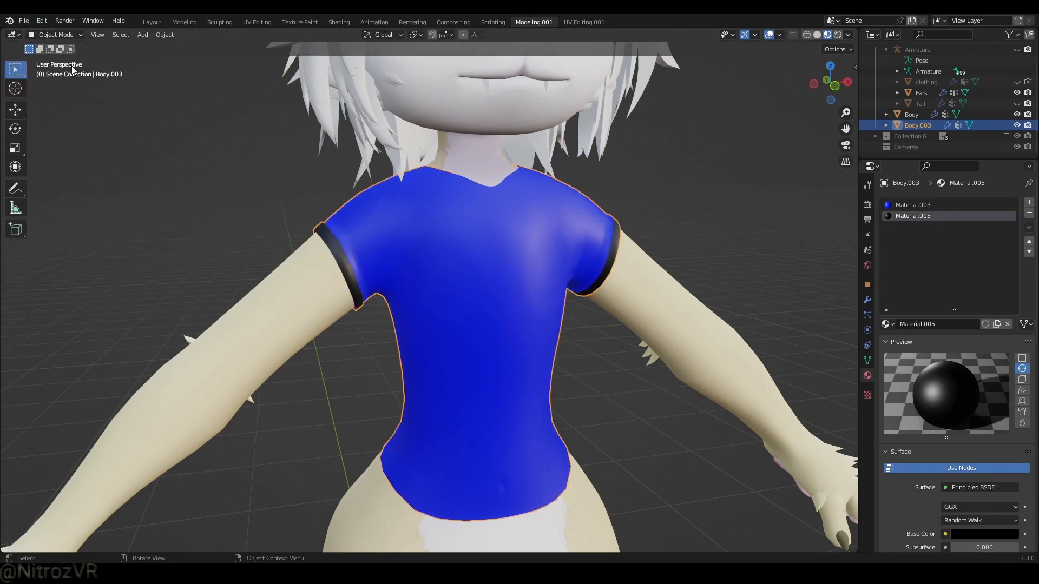
middle_click_drag(406, 379, 361, 139, "shift")
scroll(362, 139, "up", 3)
key("Tab")
scroll(397, 311, "up", 3)
middle_click_drag(396, 310, 321, 292)
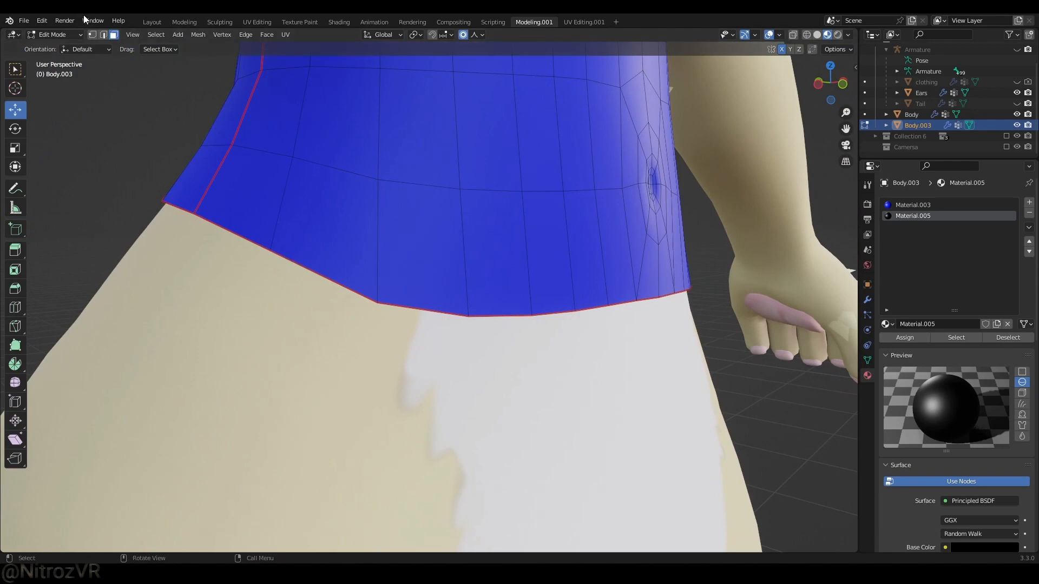
left_click(337, 276, "alt")
middle_click_drag(339, 278, 461, 269)
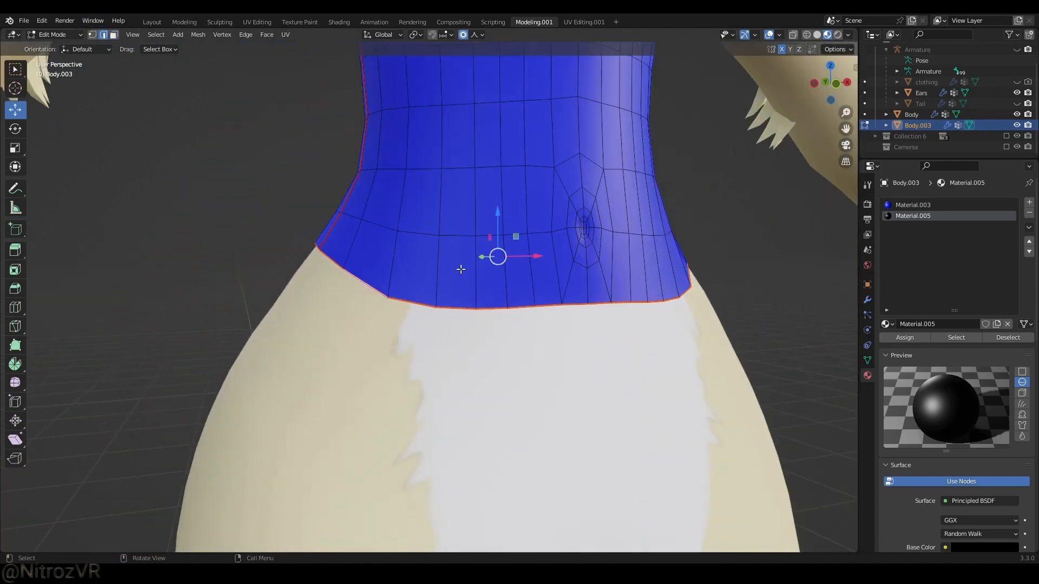
key("e")
left_click(488, 271)
- Turn off proportional editing and scale the extruded hem edge slightly outward to clear the body
key("s")
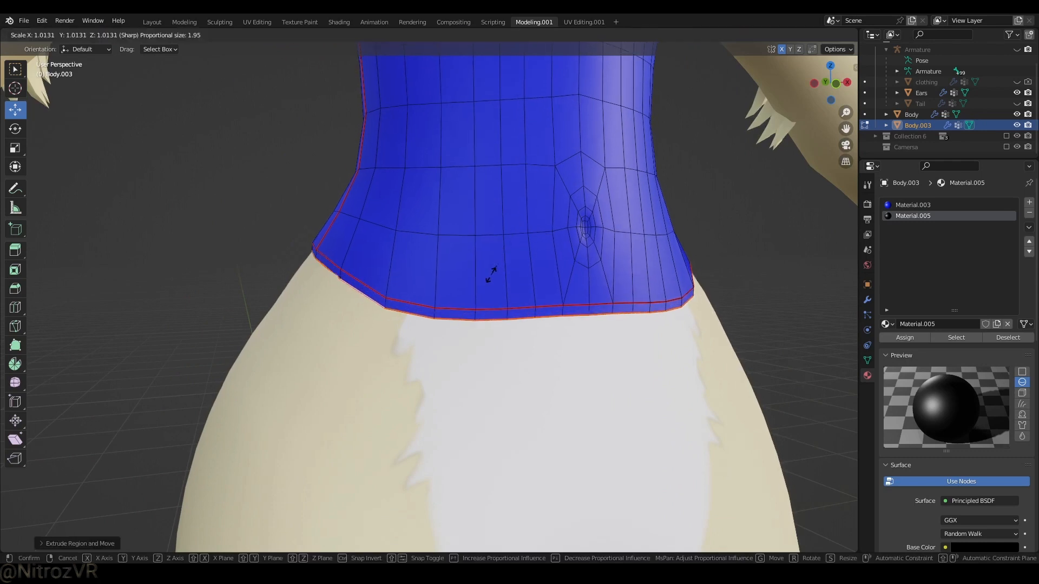
right_click(491, 274)
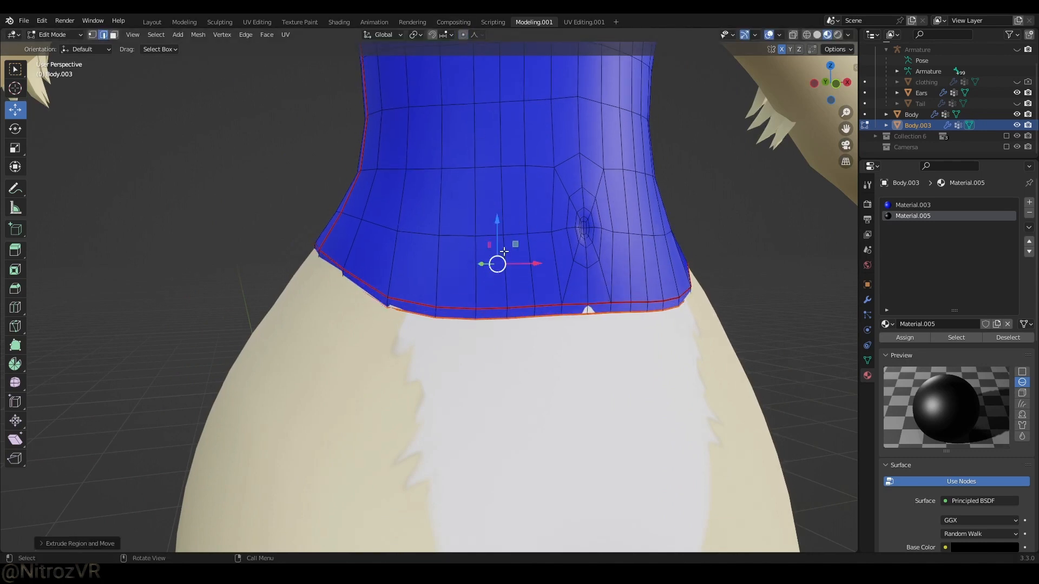
key("s")
left_click(502, 250)
scroll(469, 271, "up", 2)
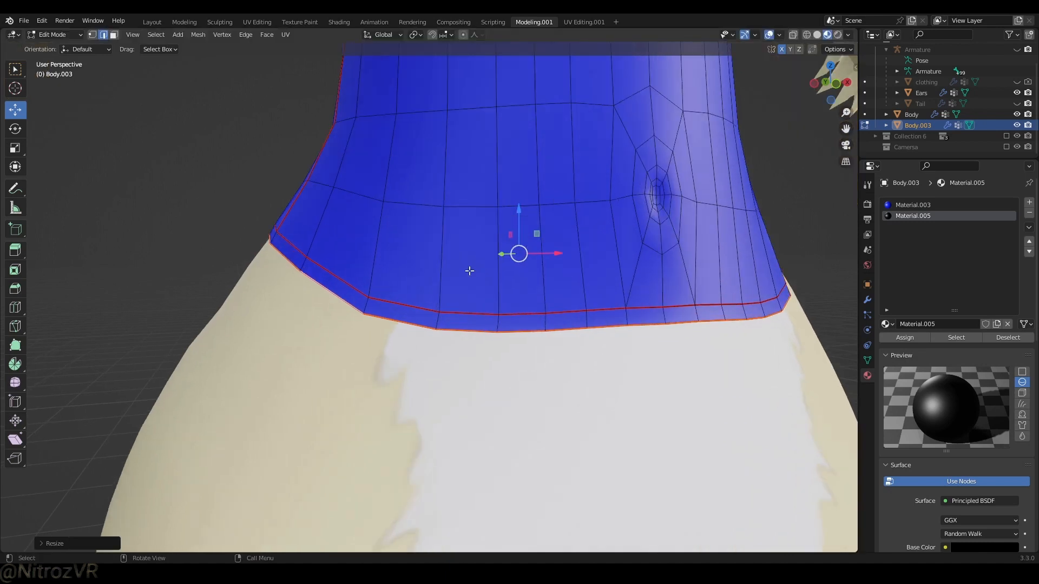
- Select the face loop of the new hem band and assign the black Material.005 to it
scroll(469, 270, "up", 1)
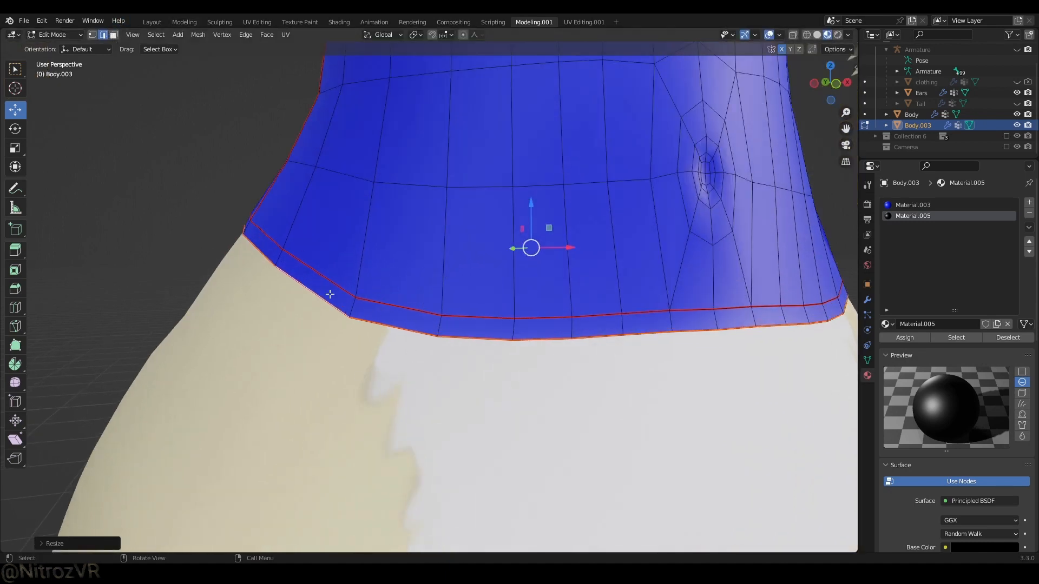
key("ctrl+r")
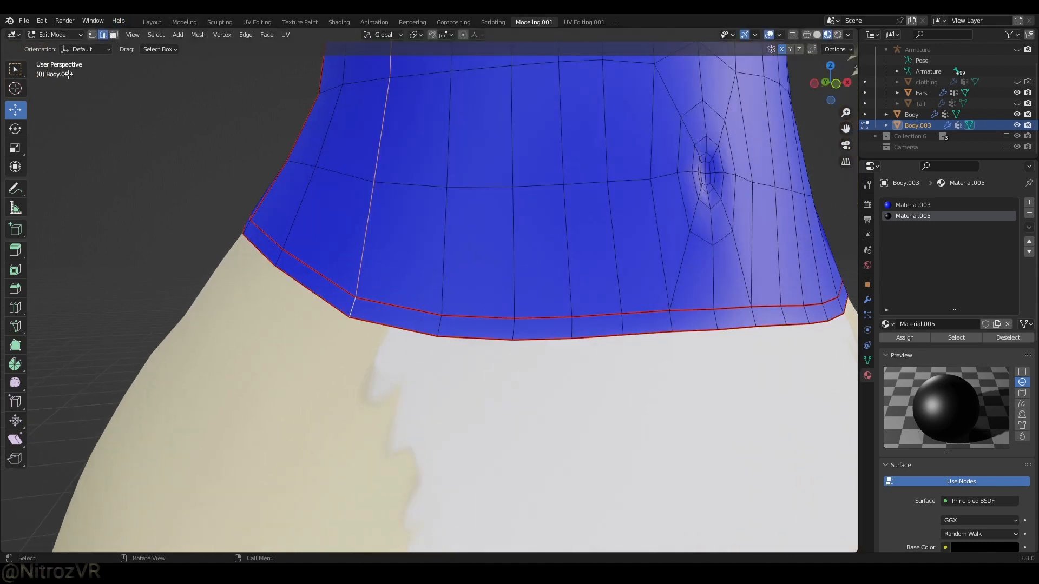
left_click(114, 34)
left_click(349, 306, "alt")
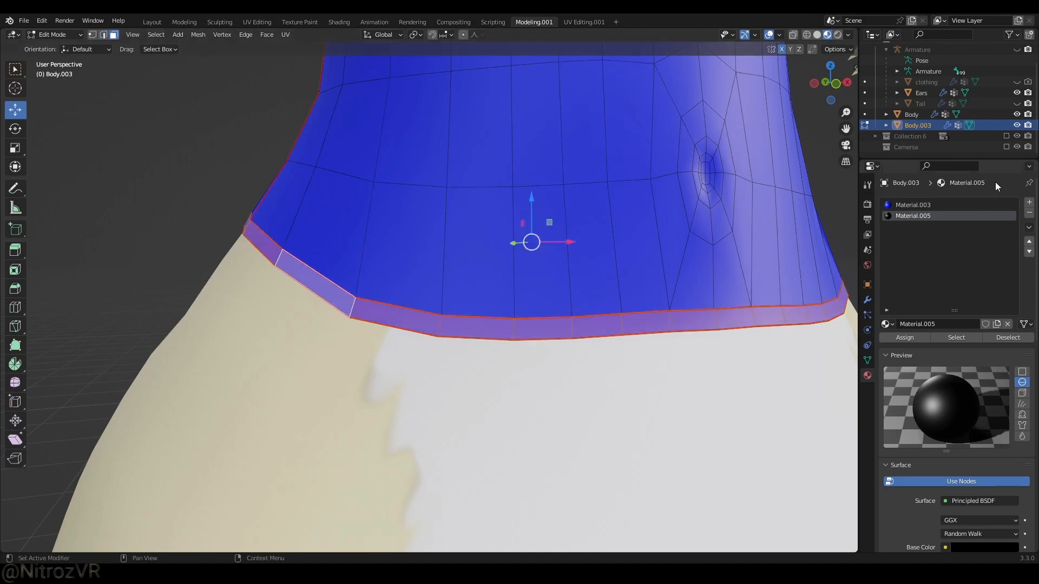
left_click(905, 336)
scroll(702, 272, "down", 4)
left_click(700, 273)
middle_click_drag(701, 273, 654, 289)
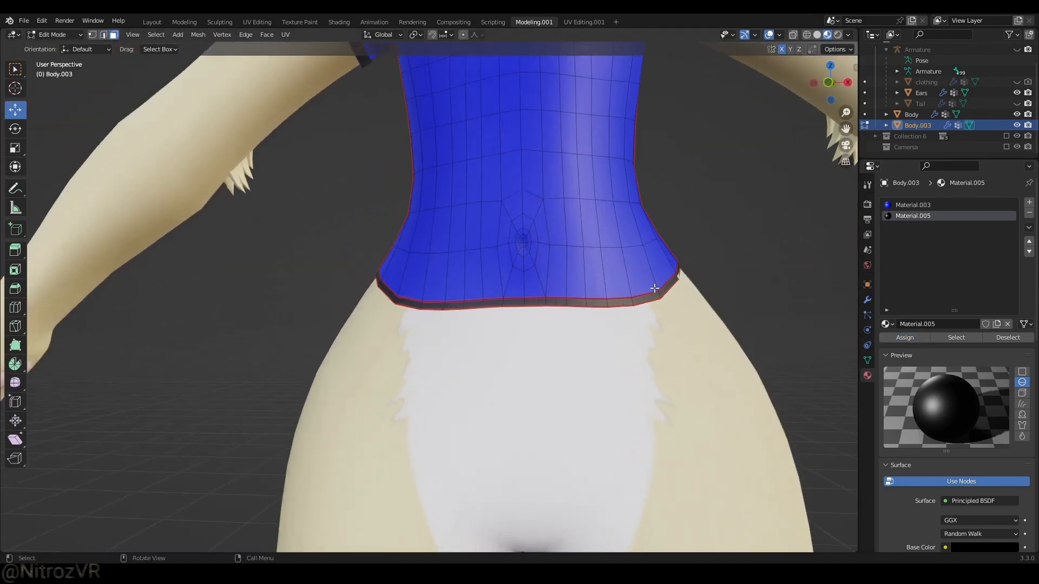
- Examine the shirt's black trim around the hem and sleeves
scroll(654, 289, "down", 3)
middle_click_drag(631, 219, 544, 390, "shift")
middle_click_drag(541, 314, 541, 341)
middle_click_drag(542, 176, 616, 351, "shift")
scroll(571, 352, "up", 4)
scroll(571, 344, "down", 6)
middle_click_drag(509, 433, 470, 211, "shift")
scroll(470, 209, "up", 2)
- Leave Edit Mode, unhide the armature and switch it to Pose Mode
key("Tab")
scroll(475, 241, "down", 2)
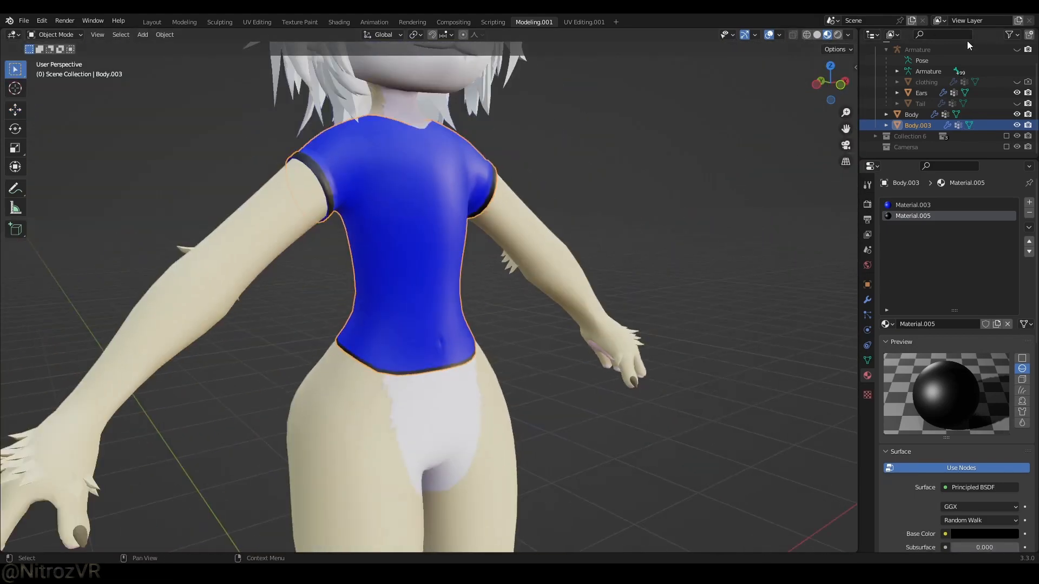
left_click(1016, 50)
scroll(398, 299, "up", 1)
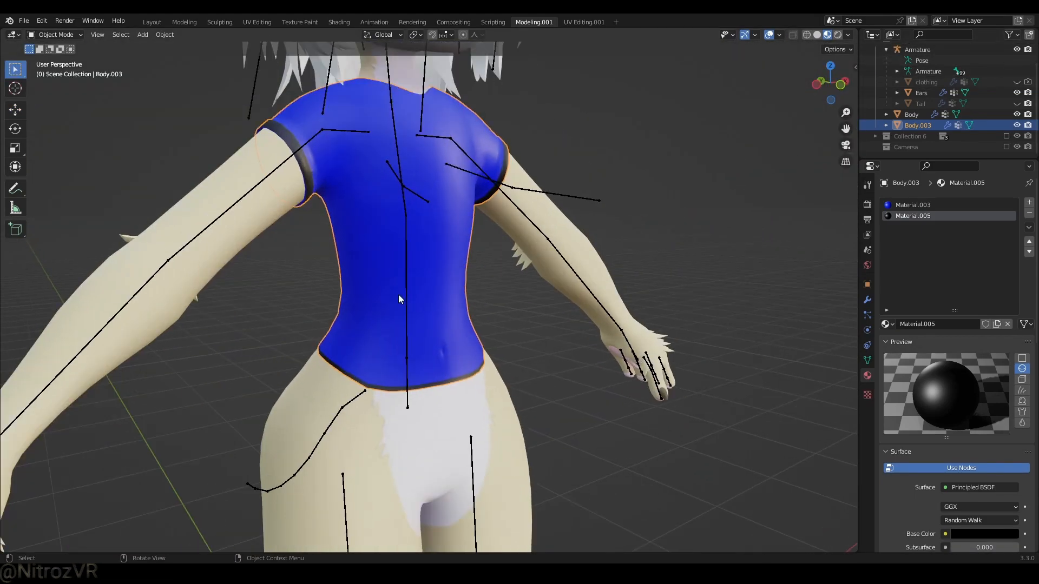
left_click(406, 287)
key("ctrl+Tab")
middle_click_drag(407, 287, 313, 202)
- Test-rotate the UpperArm.R bone to check how the sleeve deforms, cancel the rotation and inspect the shirt's back
left_click(299, 165)
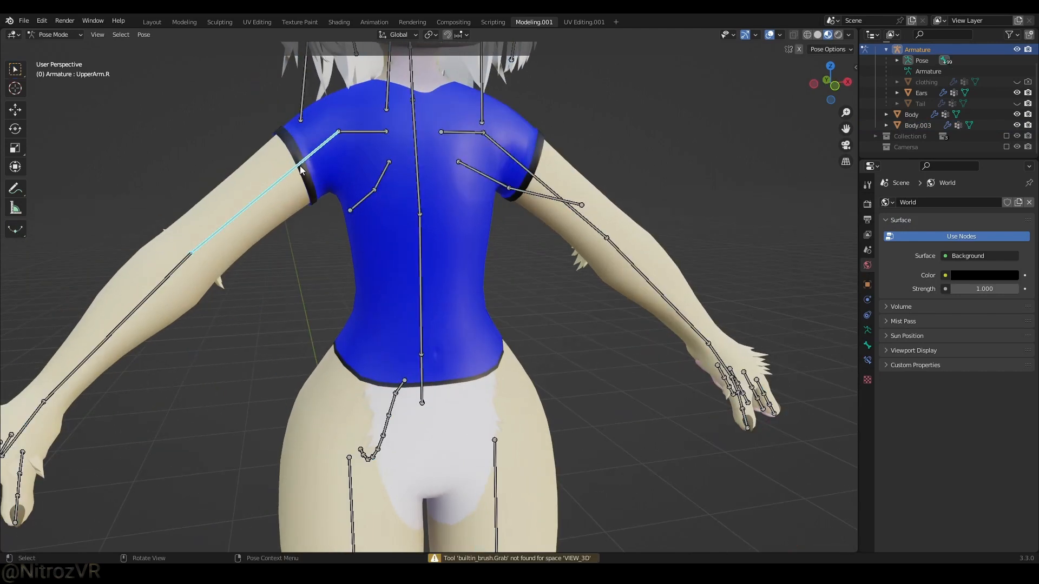
key("r")
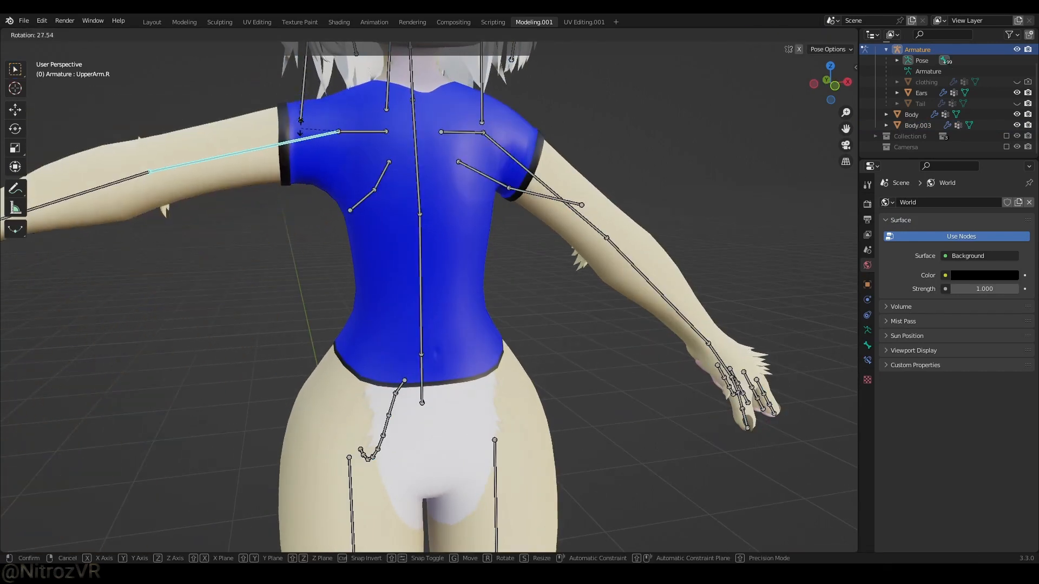
left_click(377, 136)
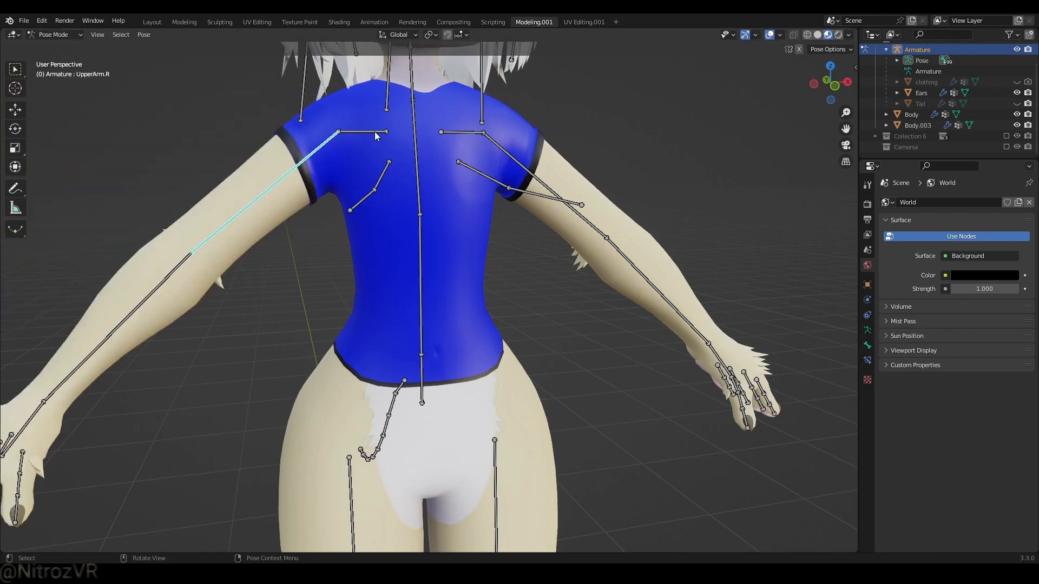
middle_click_drag(359, 286, 638, 269)
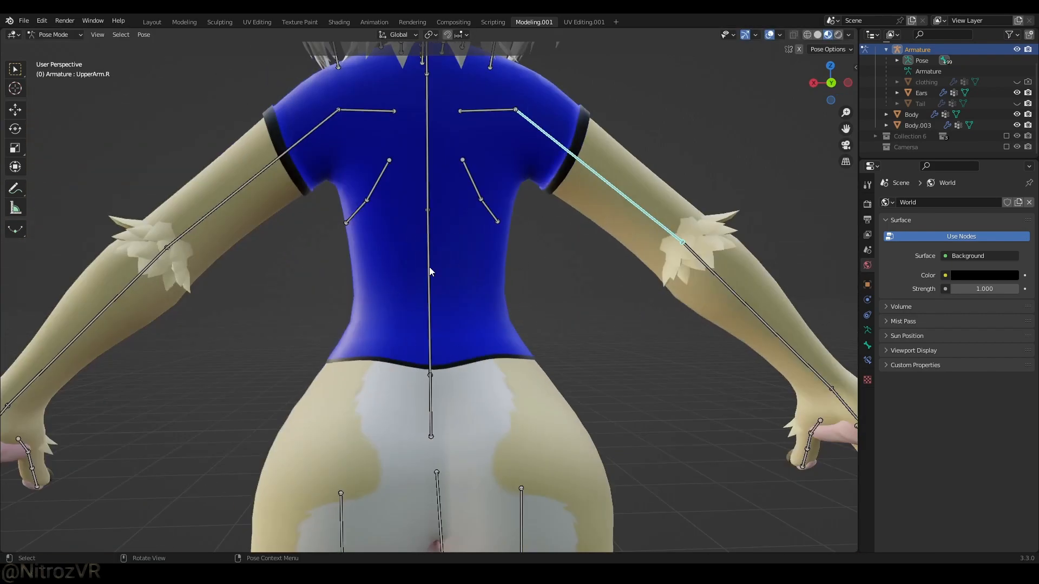
middle_click_drag(431, 270, 439, 318)
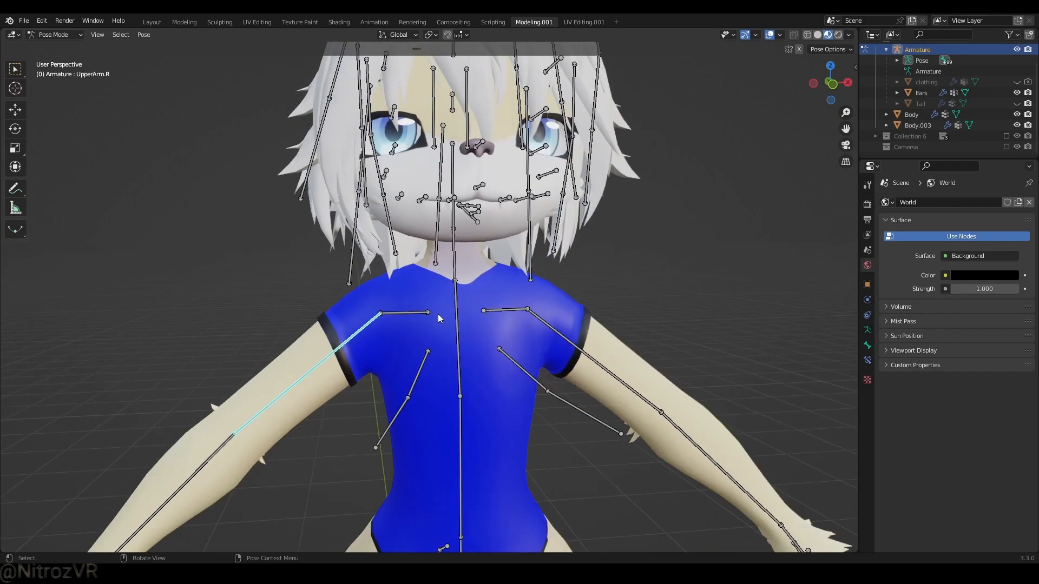
- Test-rotate the UpperArm.L bone to check the other sleeve's deformation, and cancel the rotation
scroll(454, 346, "up", 2)
middle_click_drag(489, 405, 416, 178, "shift")
scroll(498, 189, "down", 2)
left_click(512, 175)
key("r")
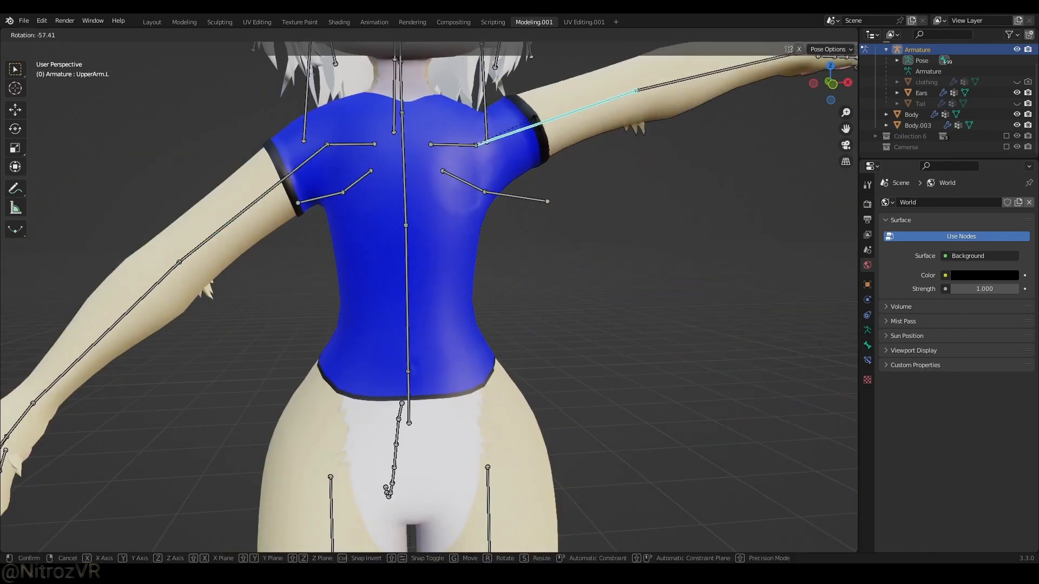
right_click(514, 129)
- Return the armature to Object Mode and hide it
middle_click_drag(463, 300, 492, 241, "shift")
key("ctrl+Tab")
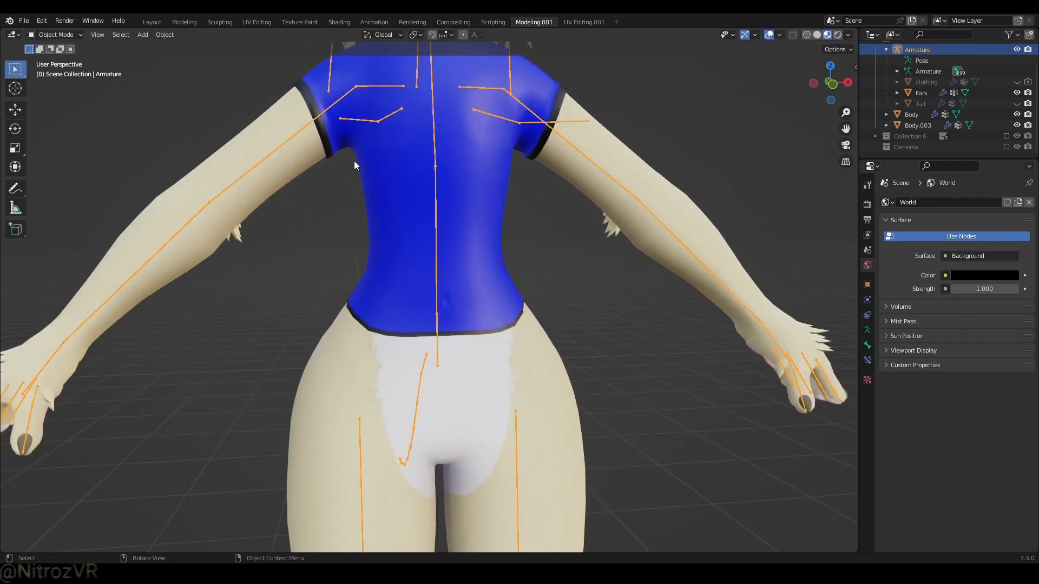
key("h")
- Select the Body mesh and enter Edit Mode with the legs in view
scroll(431, 291, "down", 3)
left_click(397, 206)
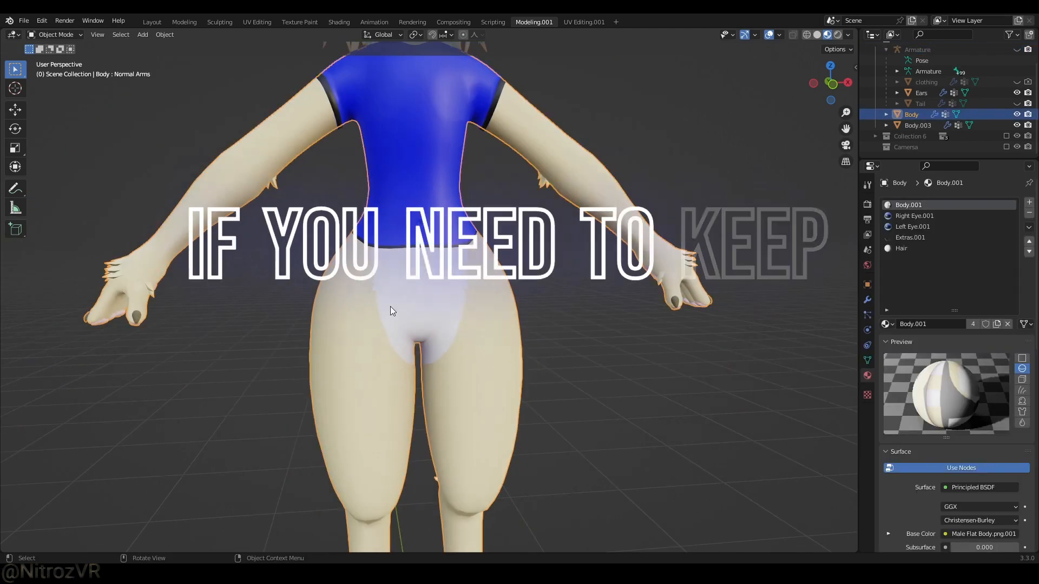
middle_click_drag(545, 387, 587, 418)
middle_click_drag(466, 427, 479, 243, "shift")
scroll(479, 244, "down", 1)
scroll(479, 254, "up", 1)
middle_click_drag(484, 320, 470, 466, "shift")
middle_click_drag(455, 379, 431, 266, "shift")
scroll(431, 266, "up", 2)
key("Tab")
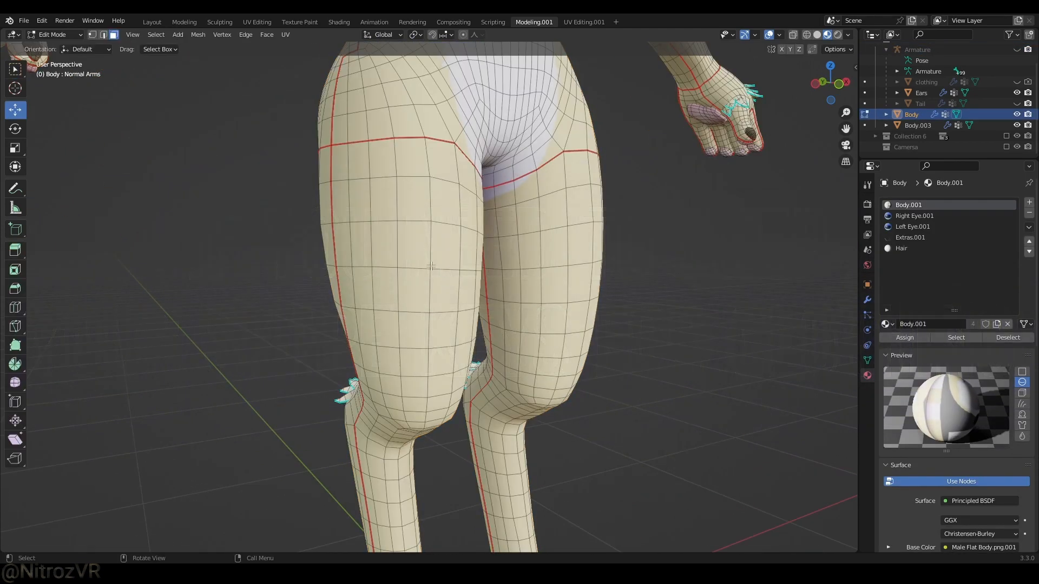
- Pick faces on both thighs and extend the selection to all linked faces of the legs
left_click(367, 194)
middle_click_drag(367, 194, 513, 201)
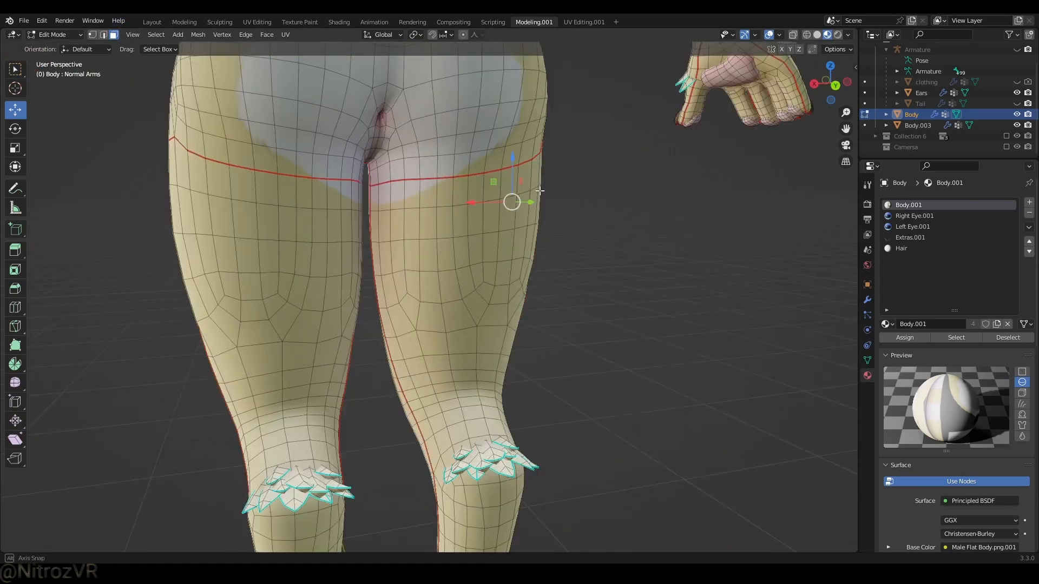
middle_click_drag(284, 229, 324, 229)
left_click(395, 216, "shift")
middle_click_drag(395, 215, 505, 232)
left_click(579, 226, "shift")
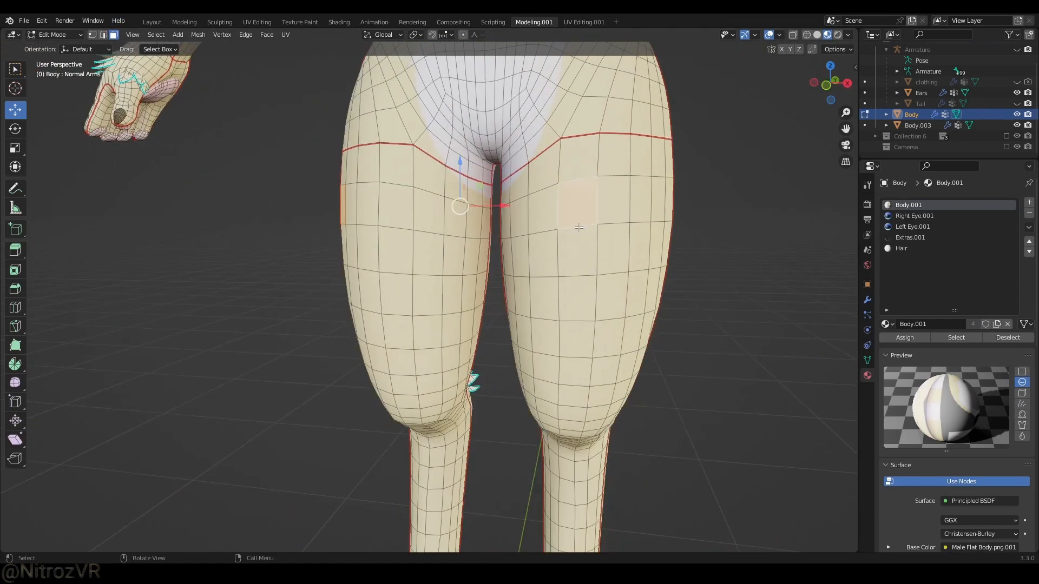
key("ctrl+l")
- Deselect the face loop around each ankle in Solid shading, separating the selected feet from the legs
scroll(563, 243, "down", 2)
middle_click_drag(562, 243, 594, 228)
middle_click_drag(593, 390, 556, 183, "shift")
key("z")
scroll(565, 414, "up", 5)
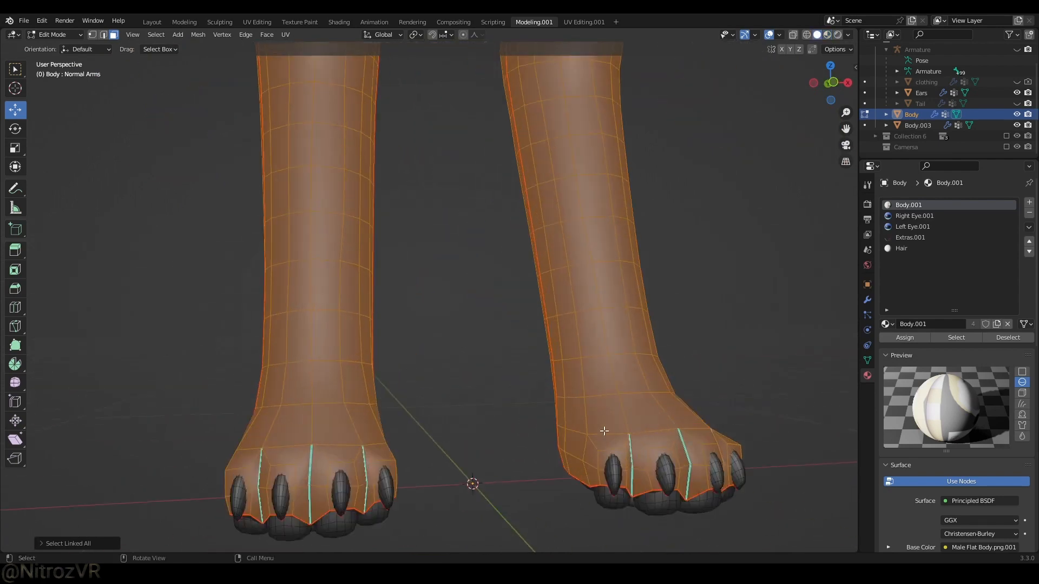
left_click(585, 374, "alt+shift")
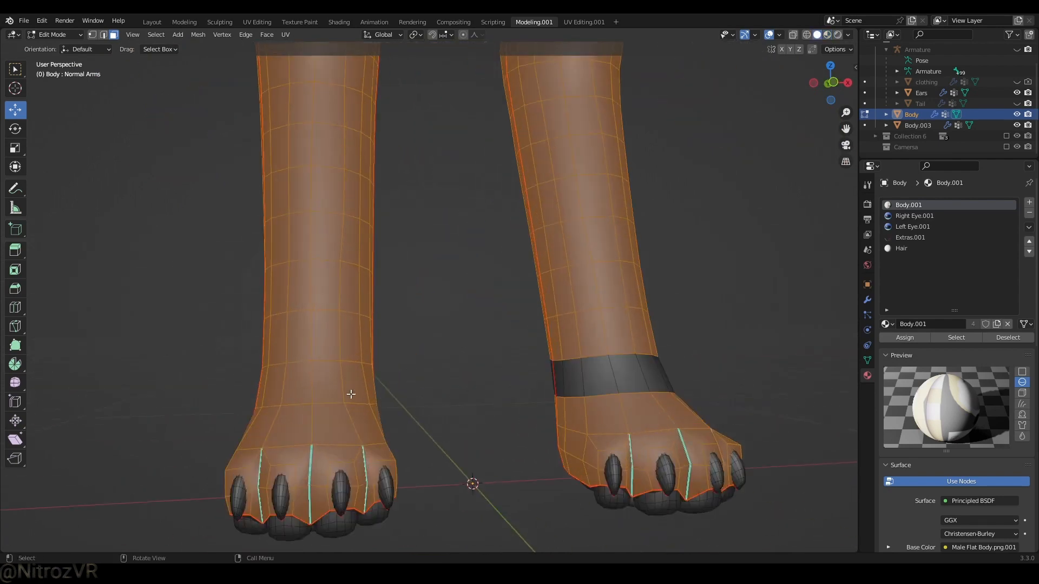
left_click(338, 377, "alt+shift")
scroll(352, 383, "down", 4)
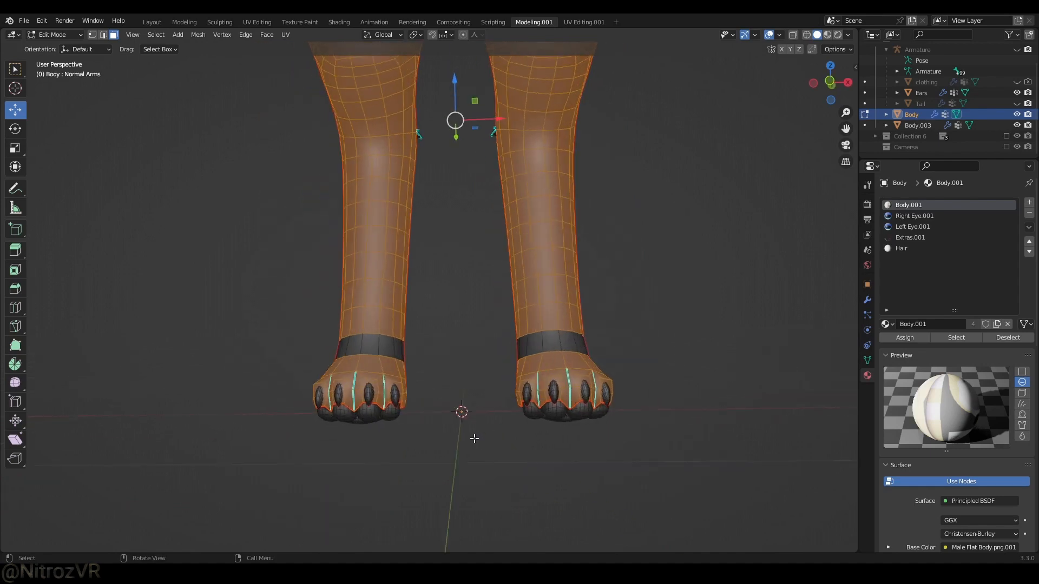
- Switch to Wireframe shading and deselect all faces of both feet with Circle Select
key("z")
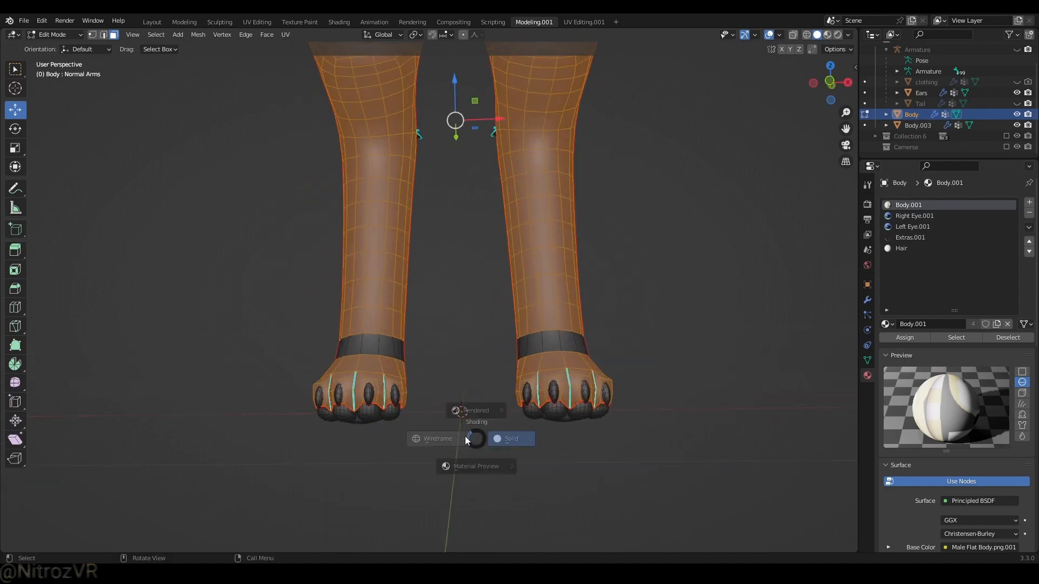
left_click(423, 436)
key("z")
left_click(260, 433)
key("c")
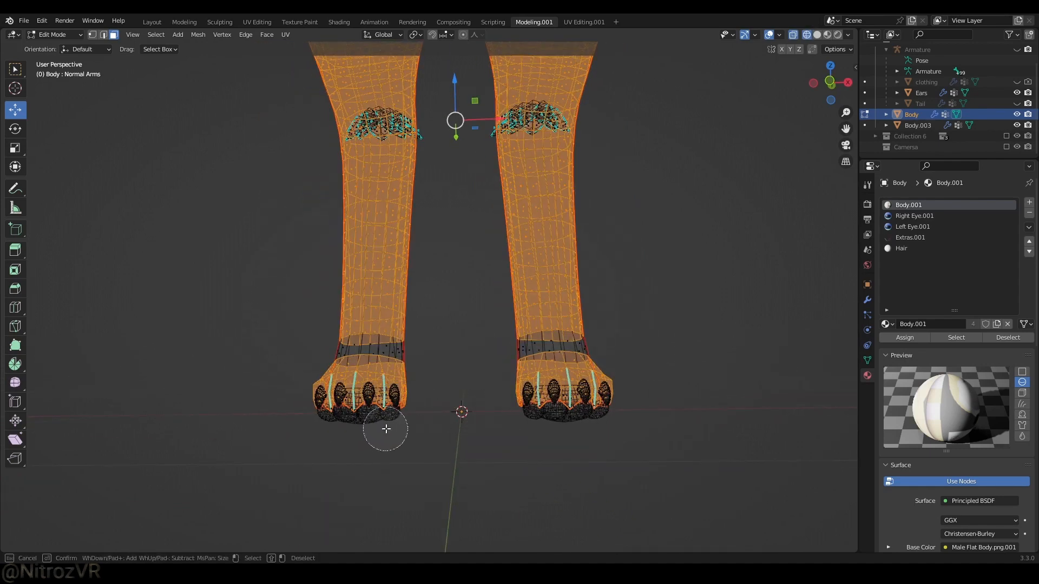
mouse_move(407, 402)
middle_mouse_down()
mouse_move(352, 397)
mouse_move(492, 400)
mouse_move(630, 382)
middle_mouse_up()
right_click(628, 380)
- Return to Solid shading and deselect the uppermost face loop on each thigh
middle_click_drag(574, 279, 556, 498, "shift")
scroll(533, 411, "down", 3)
middle_click_drag(508, 322, 510, 348)
scroll(510, 348, "up", 1)
scroll(510, 348, "up", 2)
middle_click_drag(455, 269, 447, 310, "shift")
key("z")
left_click(638, 354)
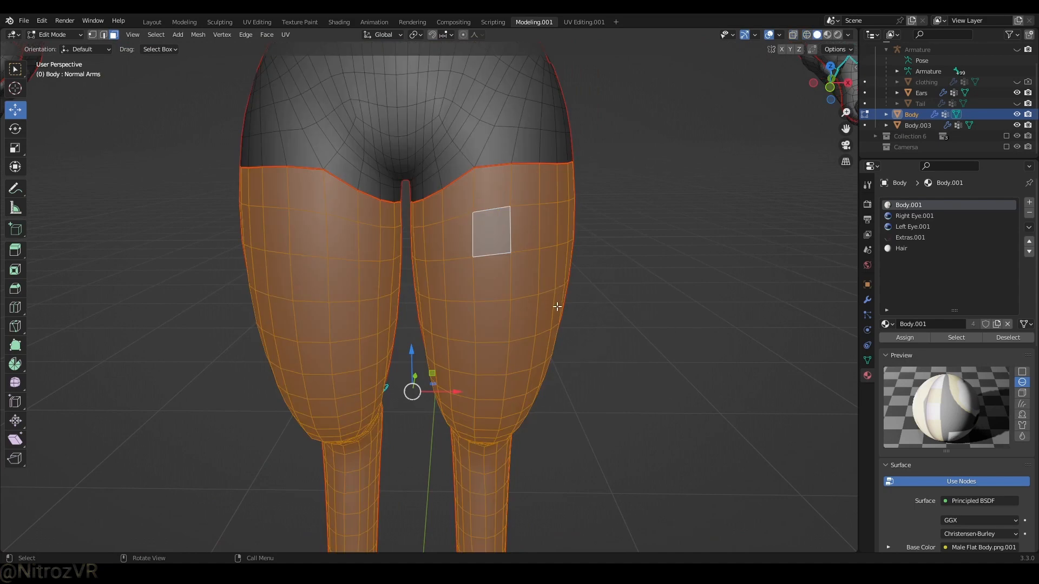
key("alt+z")
left_click(499, 208, "alt+shift")
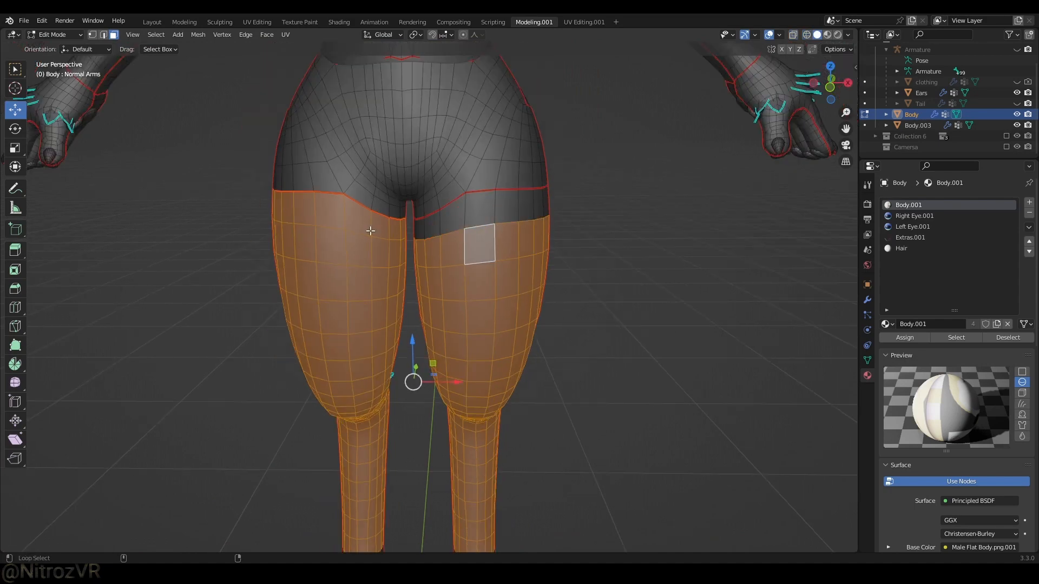
left_click(345, 215, "alt+shift")
- Duplicate the selected leg faces in place, separate them into their own object, and return to Object Mode
scroll(561, 385, "down", 3)
key("shift+d")
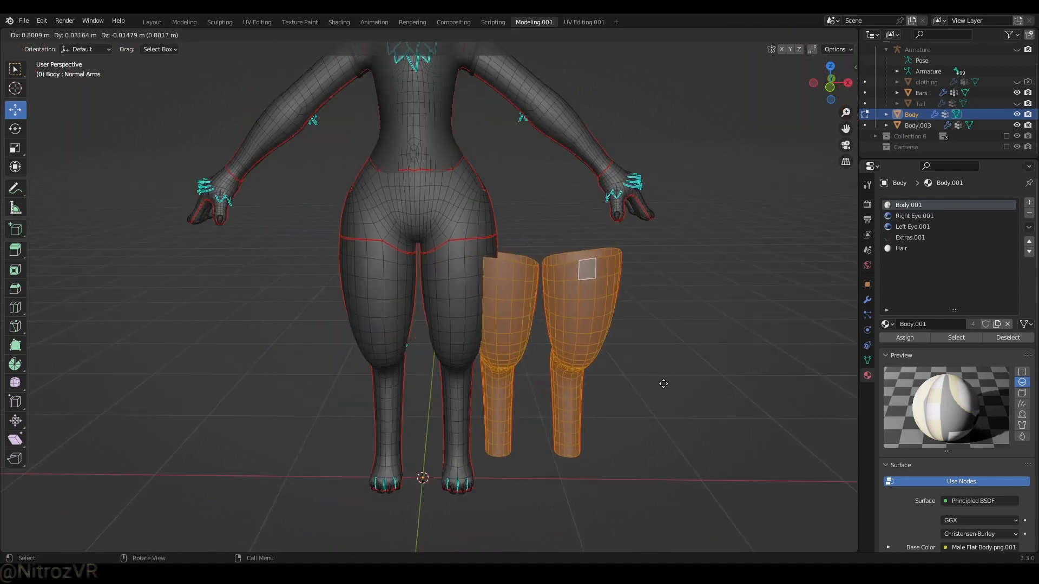
right_click(539, 297)
key("p")
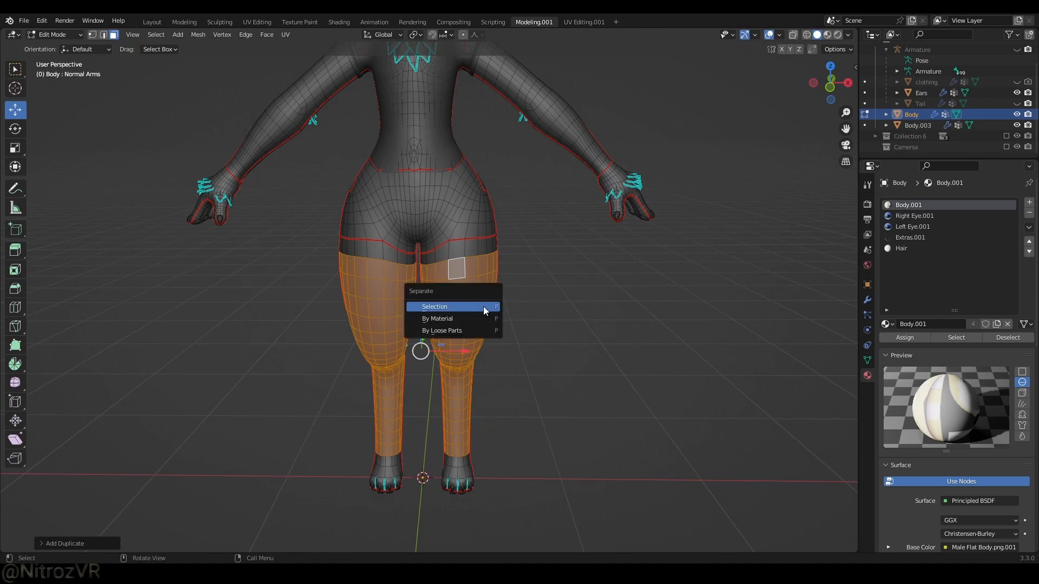
left_click(483, 306)
key("Tab")
- Make Basis the active shape key of the separated leg mesh Body.004
scroll(477, 303, "up", 2)
scroll(488, 346, "down", 1)
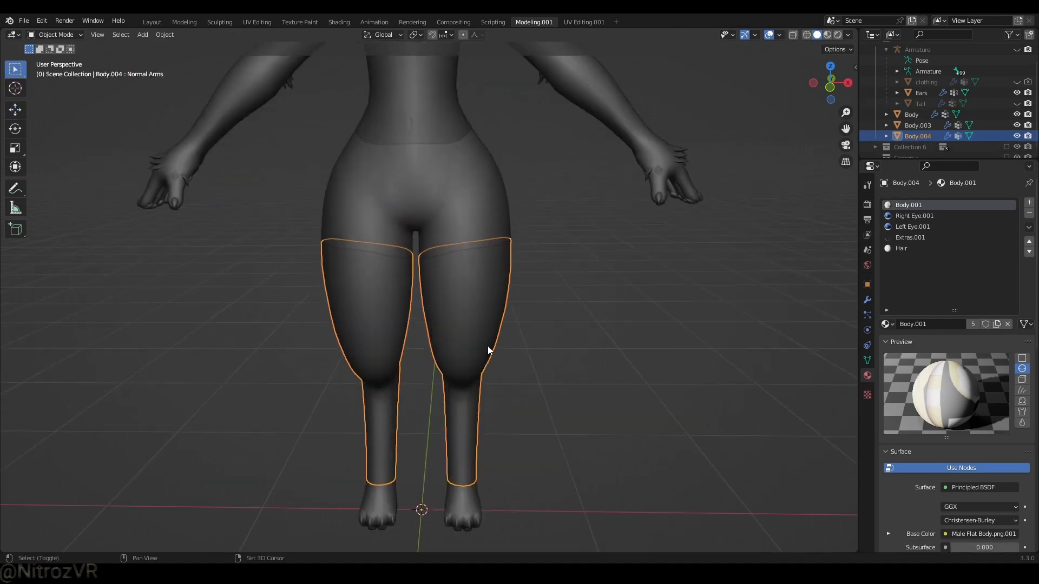
scroll(488, 346, "up", 1)
middle_click_drag(495, 341, 605, 304, "shift")
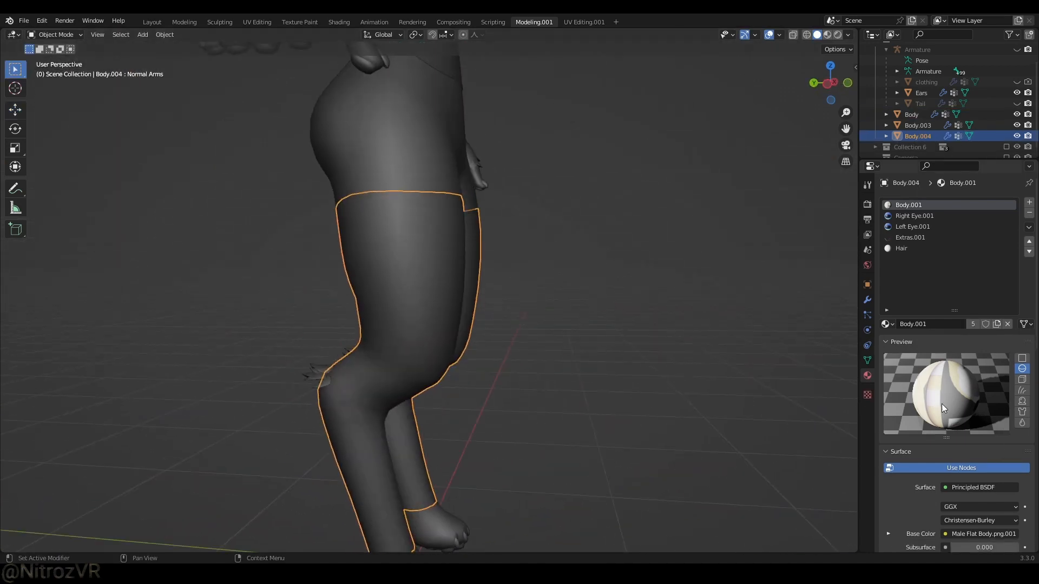
left_click(867, 360)
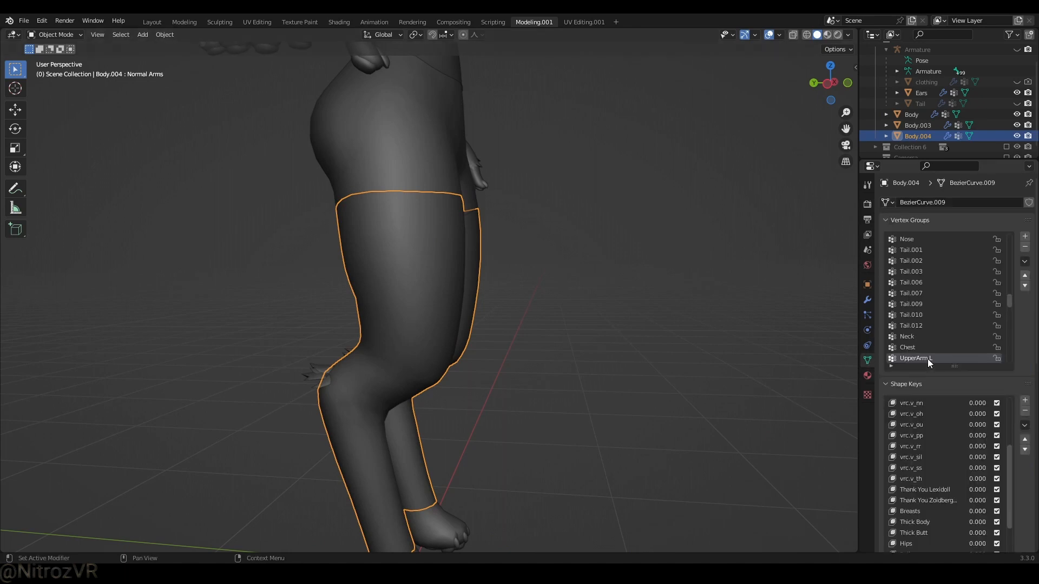
scroll(914, 422, "down", 4)
scroll(877, 424, "down", 6)
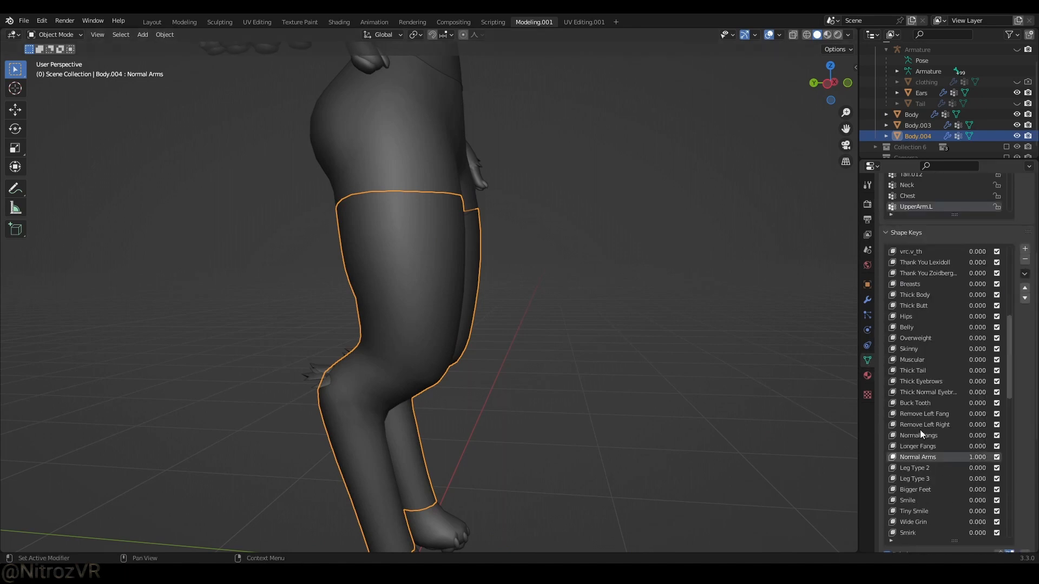
scroll(927, 466, "down", 3)
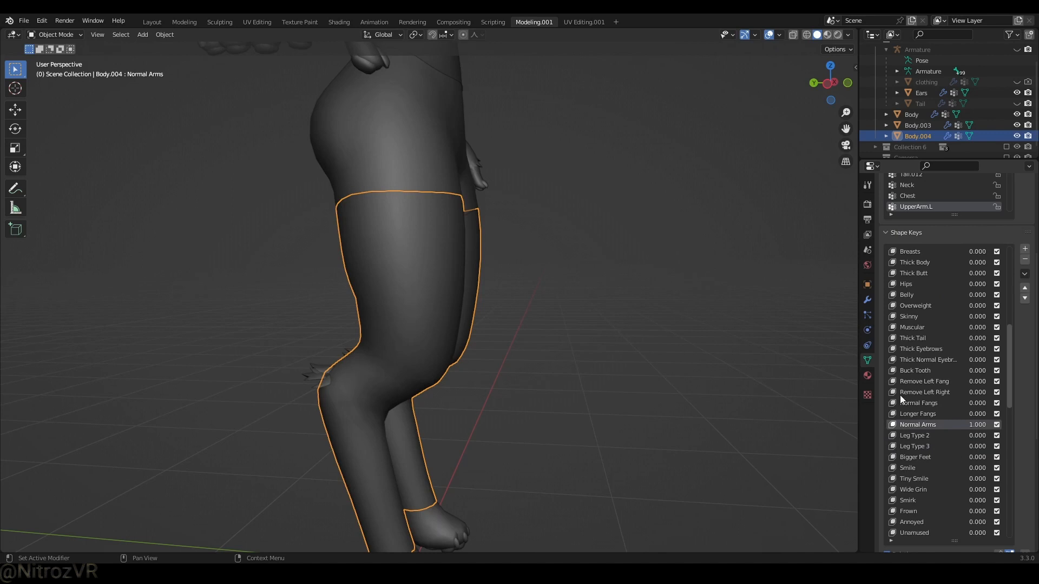
middle_click_drag(608, 371, 508, 350)
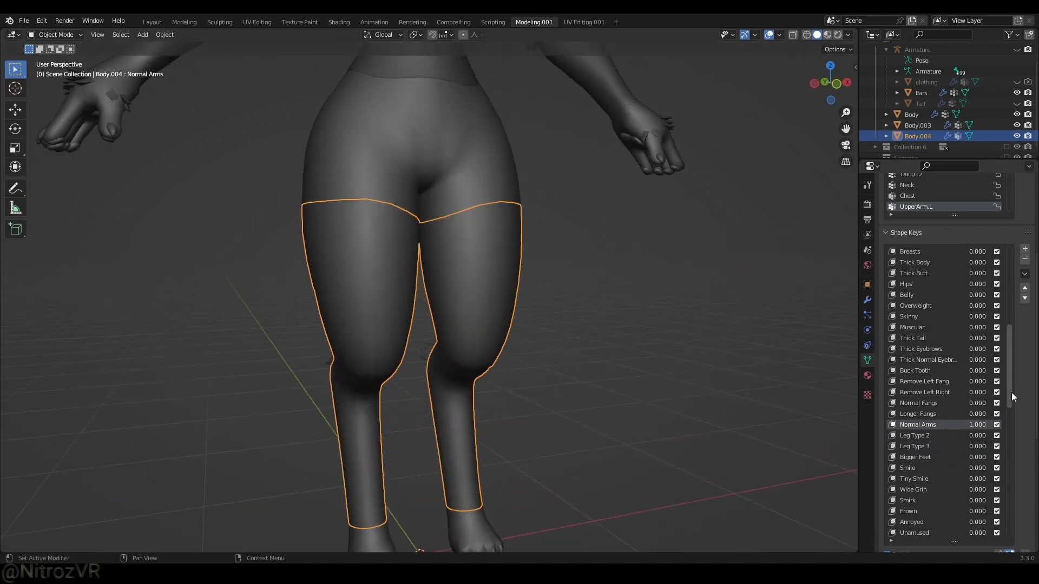
left_click_drag(1011, 392, 935, 252)
- Select the whole leg mesh in Edit Mode and fatten it outward about 0.01 m
key("Tab")
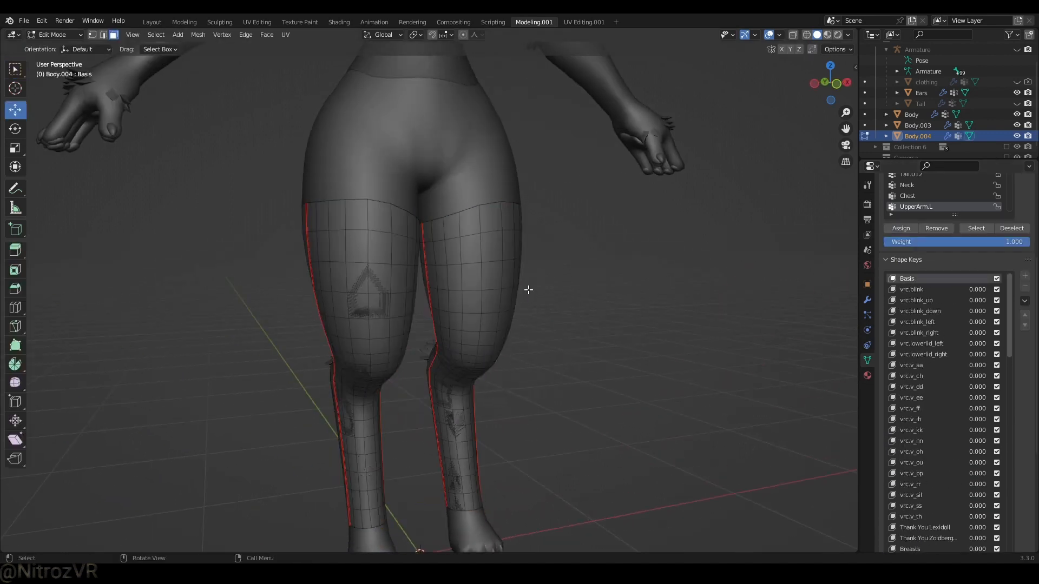
key("a")
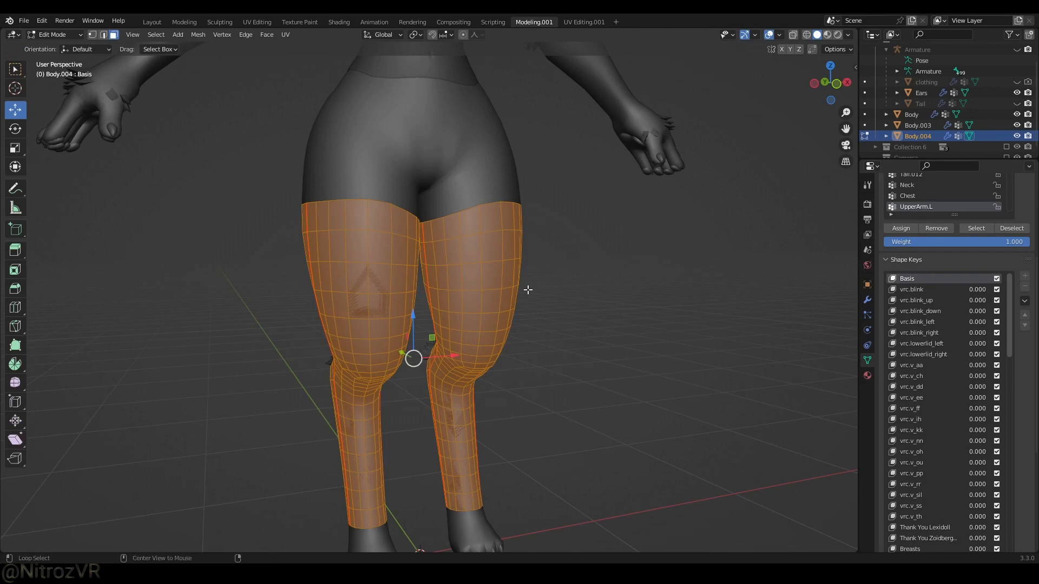
key("alt+s")
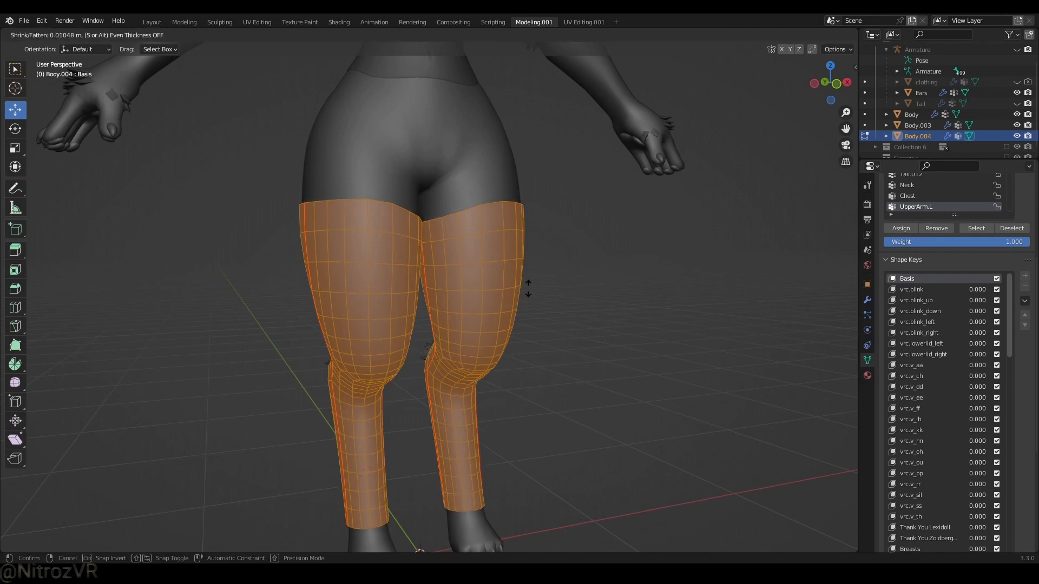
left_click(528, 288)
middle_click_drag(528, 290, 572, 340)
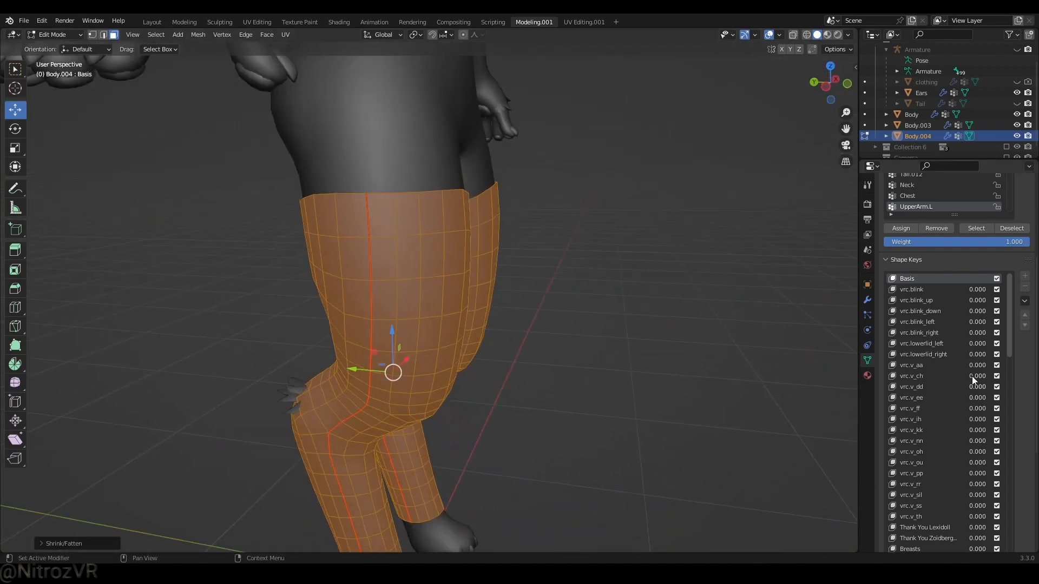
- Return to Object Mode and test the Leg Type 3 shape key on the fattened leg mesh
scroll(941, 381, "down", 10)
key("Tab")
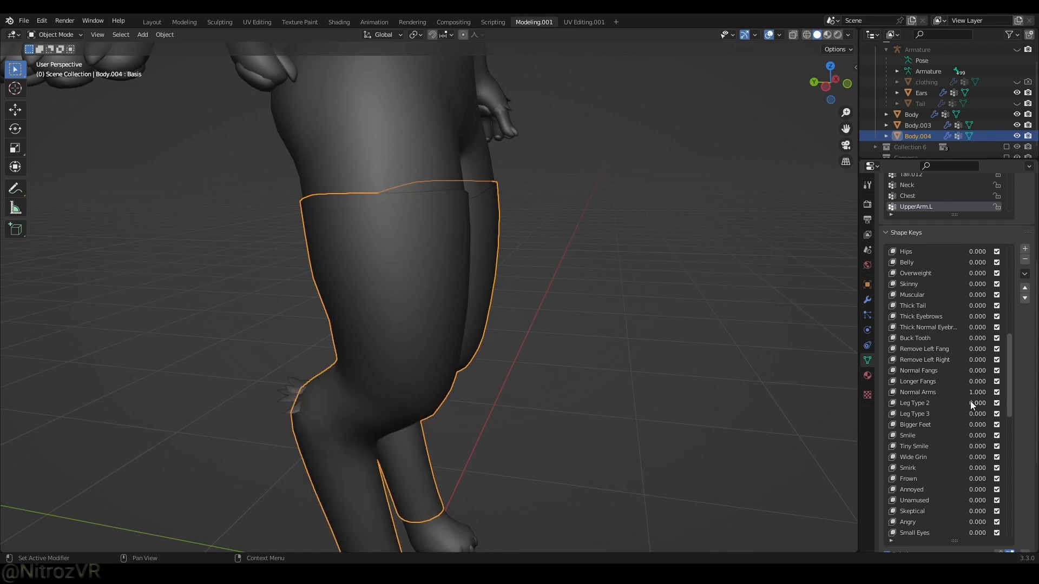
mouse_move(975, 414)
left_mouse_down()
mouse_move(1001, 414)
mouse_move(975, 414)
left_mouse_up()
scroll(474, 219, "up", 4)
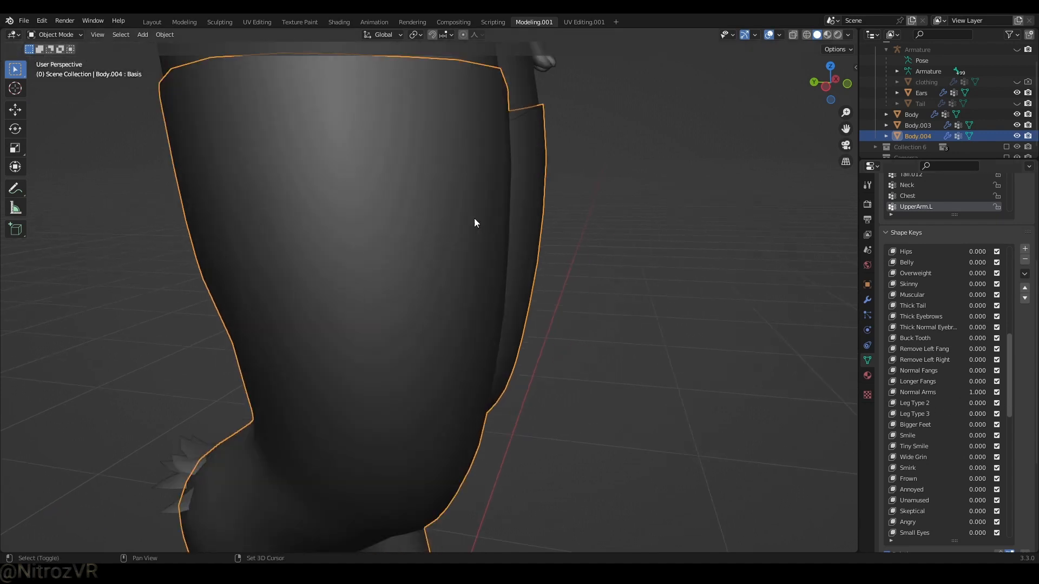
scroll(474, 219, "down", 2)
middle_click_drag(697, 297, 758, 378, "shift")
left_click_drag(1010, 391, 998, 235)
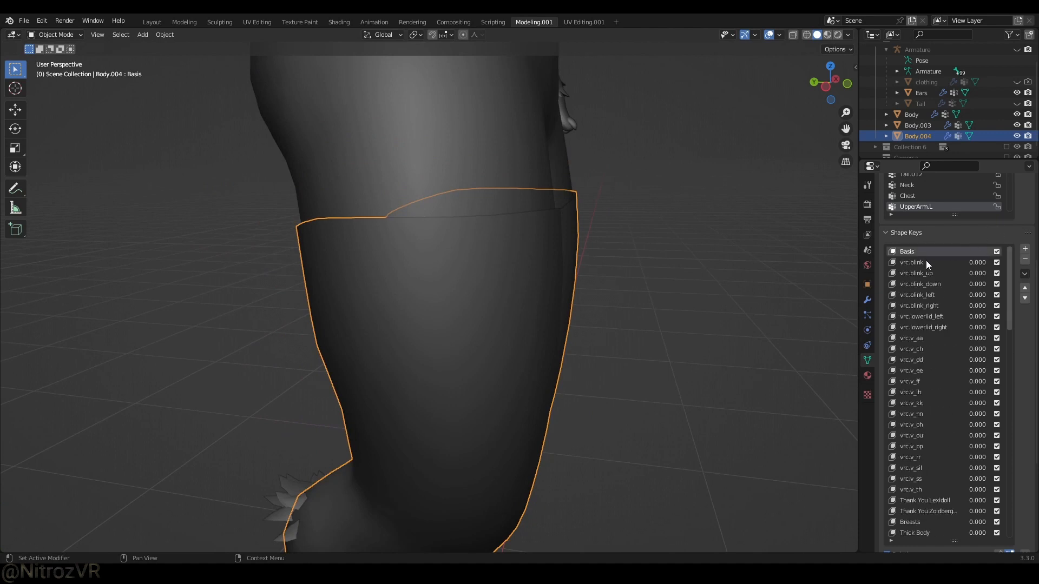
- Select the top face loop on both thighs of Body.004 and extrude it along normals about 0.024 m as a cuff
key("Tab")
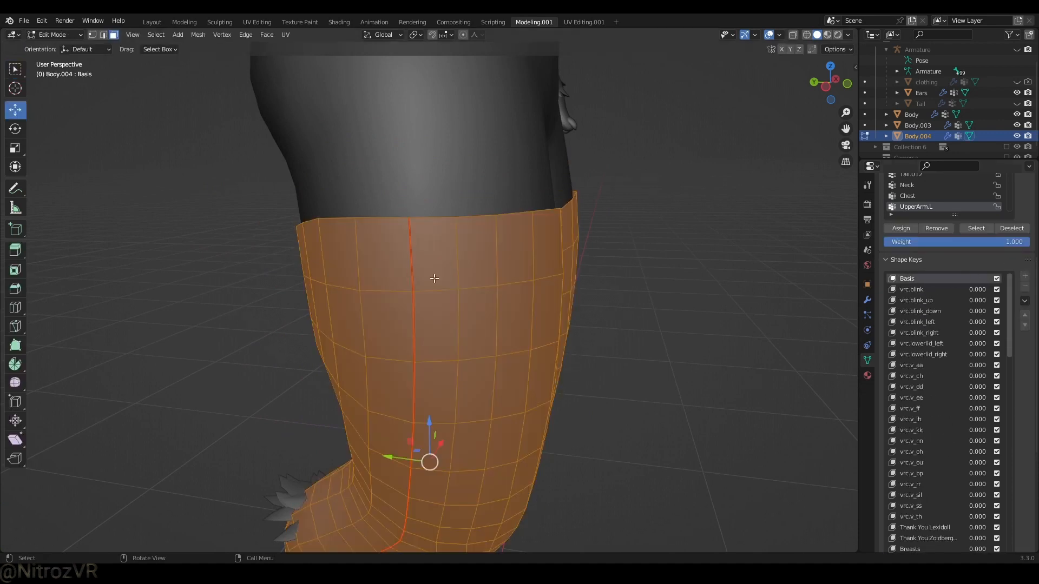
middle_click_drag(434, 279, 481, 284)
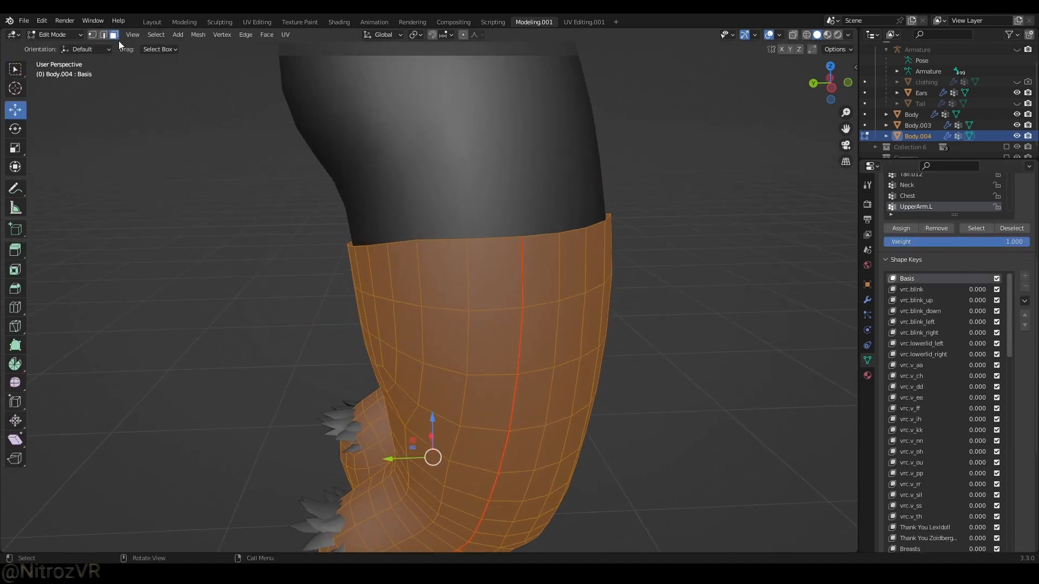
left_click(562, 270, "alt")
middle_click_drag(573, 271, 554, 257)
left_click(564, 242, "alt+shift")
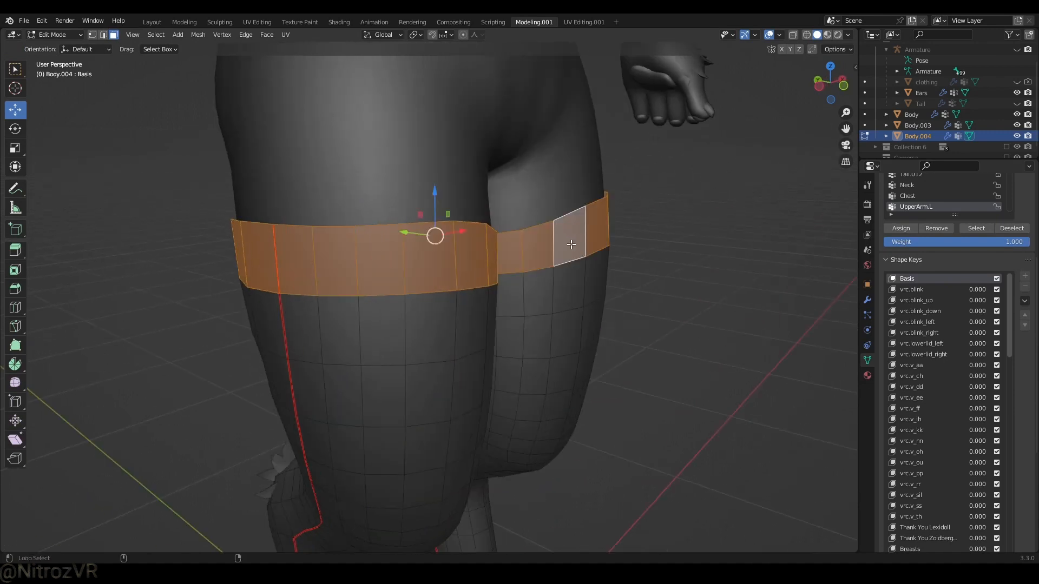
key("F3")
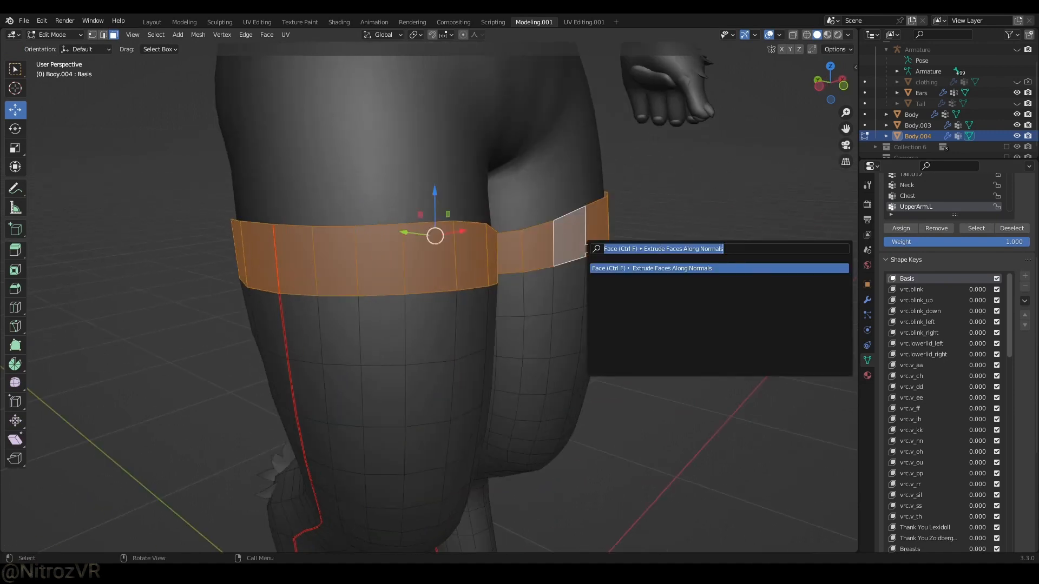
key("Return")
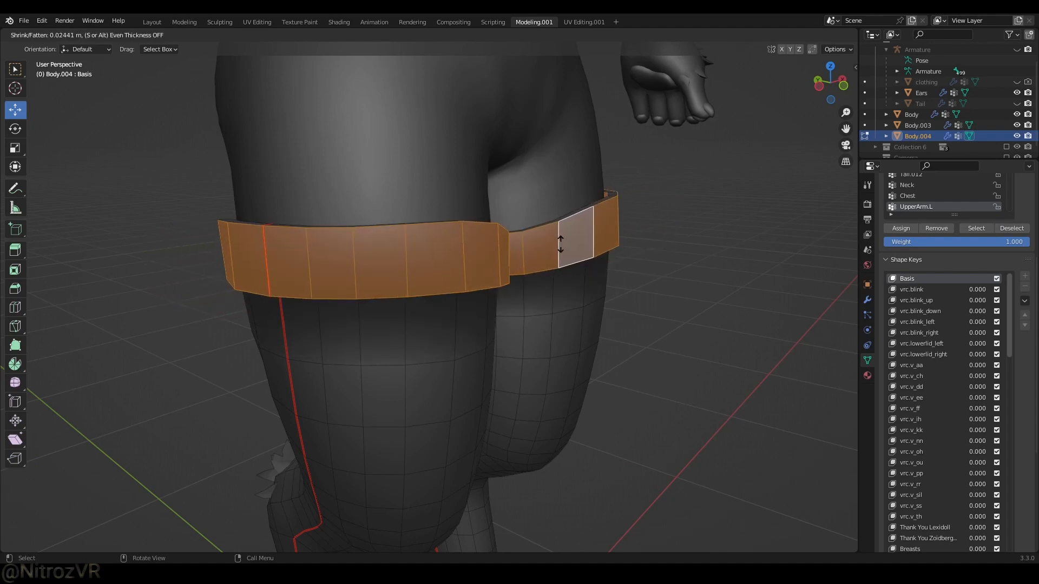
left_click(561, 244)
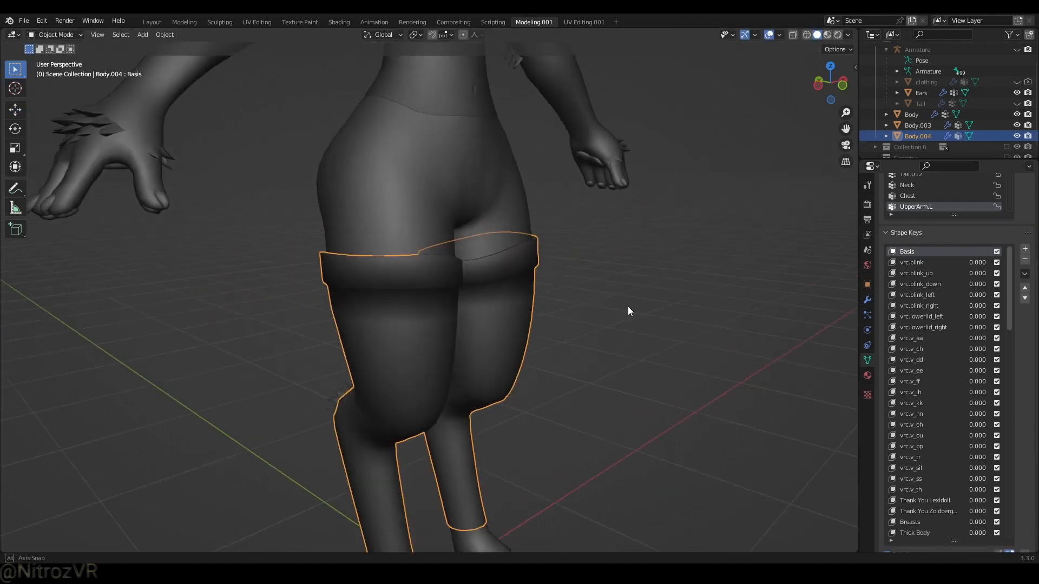
- Show the model in Object Mode with Material Preview shading and select the leg clothing
left_click(612, 296)
key("z")
left_click(540, 450)
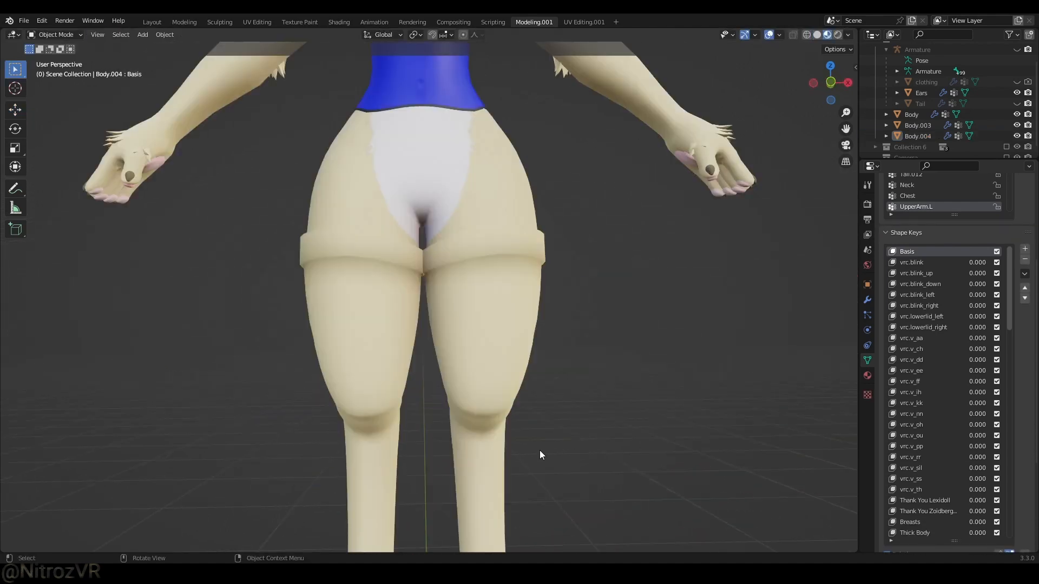
middle_click_drag(540, 454, 524, 339)
left_click(524, 340)
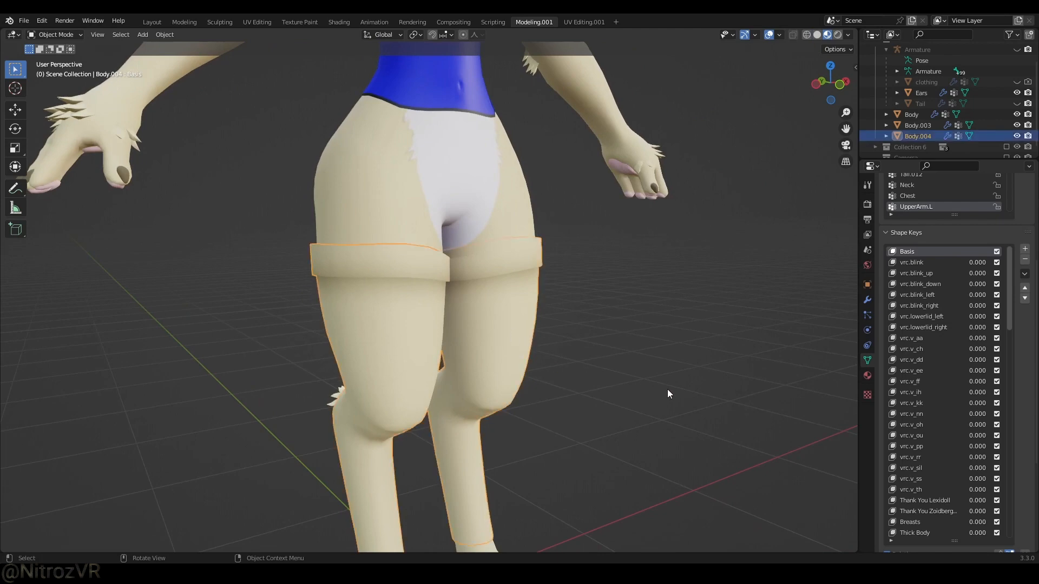
- Remove all five material slots from the leg clothing
left_click(866, 377)
scroll(961, 262, "up", 6)
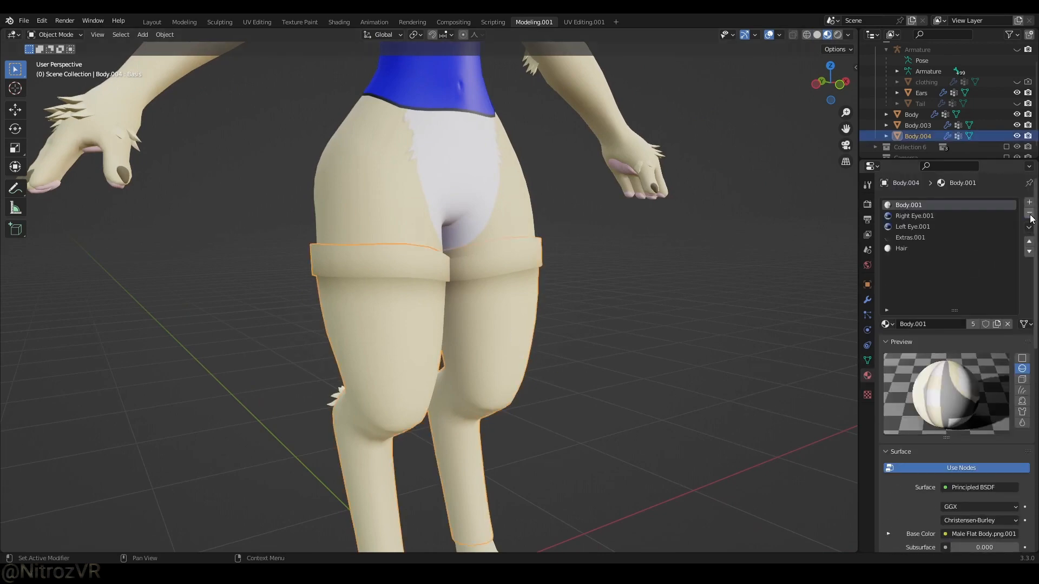
left_click(1029, 214)
left_click(1029, 214)
left_click(1029, 213)
left_click(1029, 214)
left_click(1029, 213)
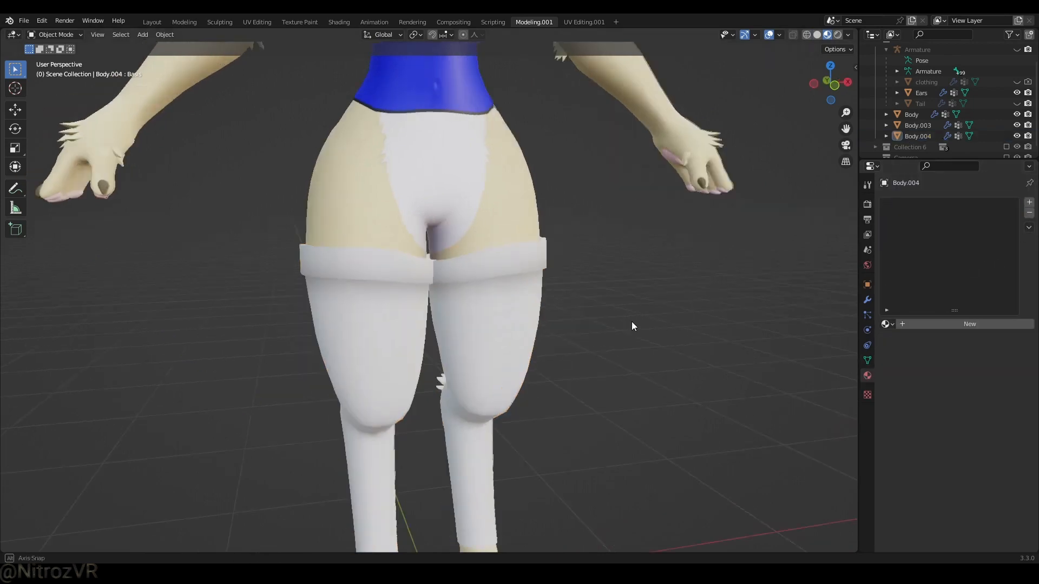
middle_click_drag(631, 321, 814, 388)
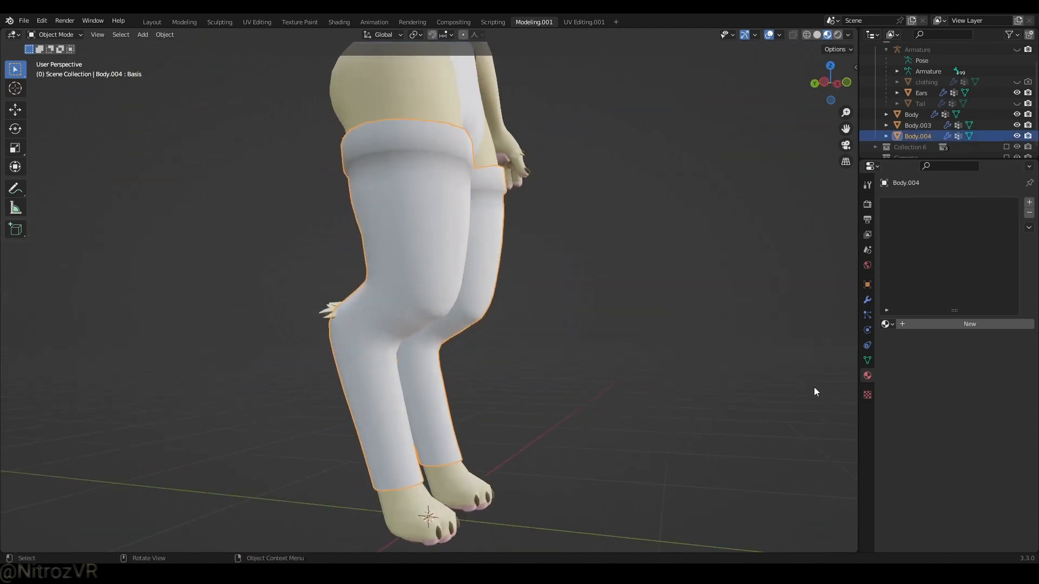
- Test the Leg Type 3 shape key on the cuffed leg clothing and inspect its fit
left_click(868, 360)
scroll(922, 462, "down", 15)
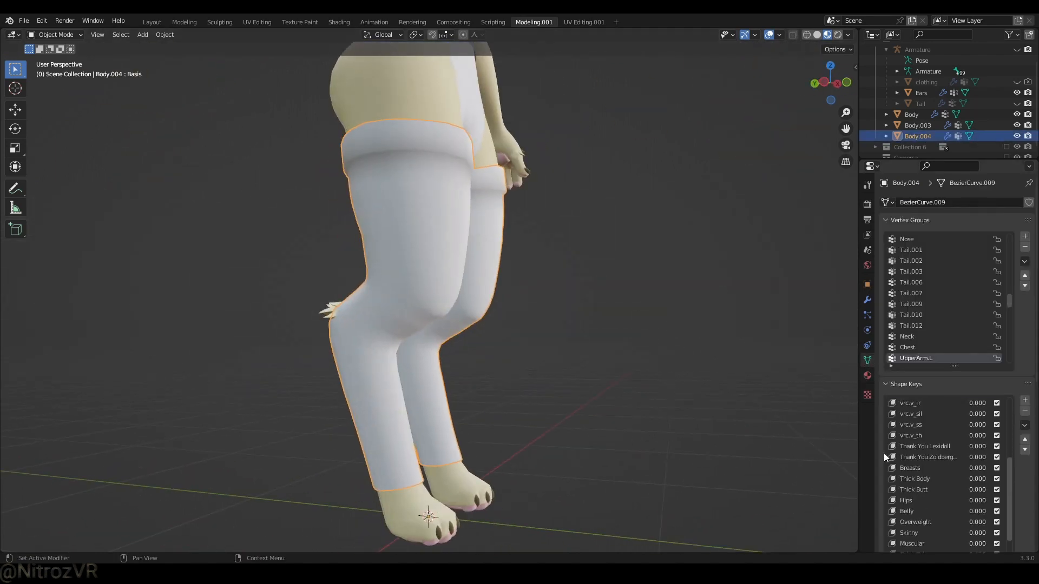
mouse_move(974, 478)
left_mouse_down()
mouse_move(997, 479)
mouse_move(958, 479)
left_mouse_up()
middle_click_drag(738, 372, 686, 374)
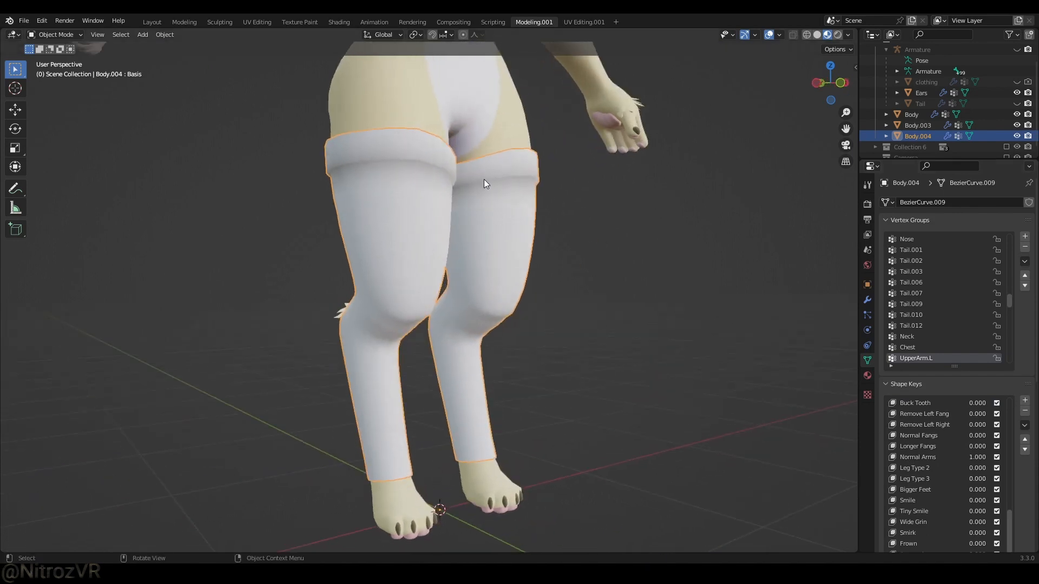
- Hide the cuffed leg clothing and select the blue shirt
middle_click_drag(568, 238, 530, 243)
scroll(530, 243, "down", 2)
middle_click_drag(550, 178, 570, 329, "shift")
scroll(574, 340, "up", 1)
middle_click_drag(577, 401, 500, 240, "shift")
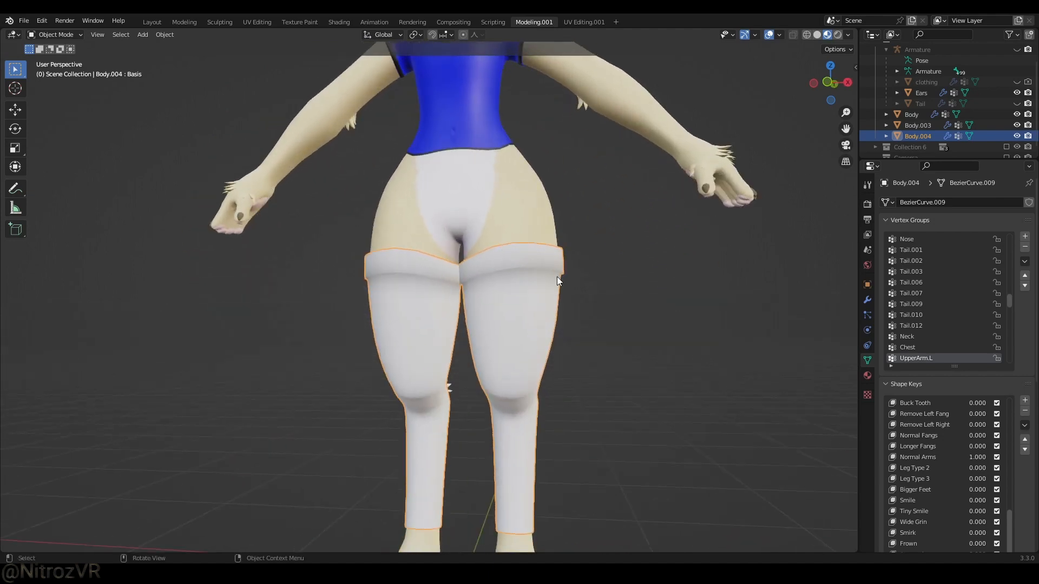
key("h")
middle_click_drag(536, 193, 508, 427, "shift")
scroll(495, 358, "up", 2)
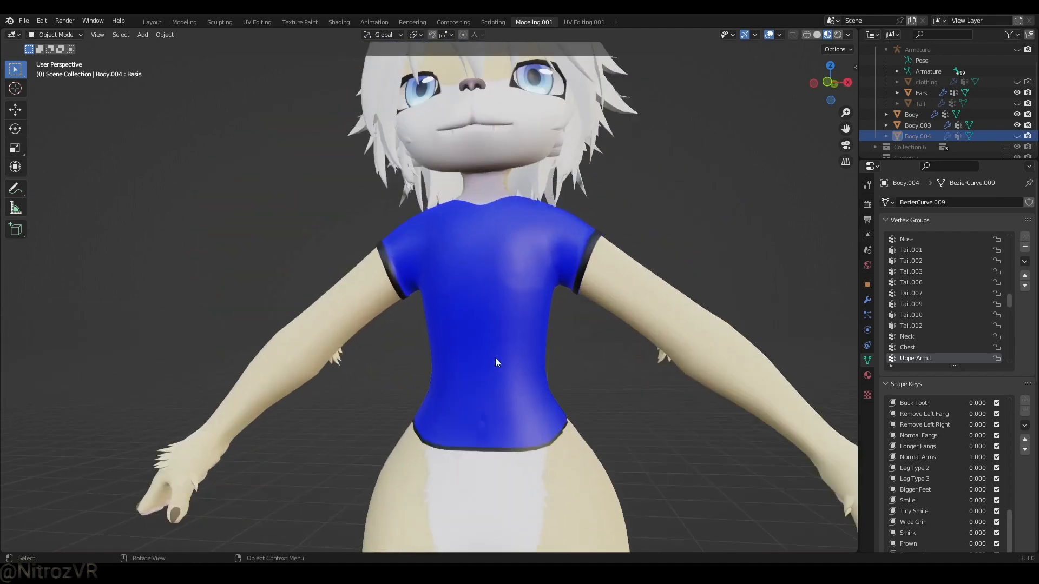
middle_click_drag(495, 358, 492, 285)
left_click(499, 286)
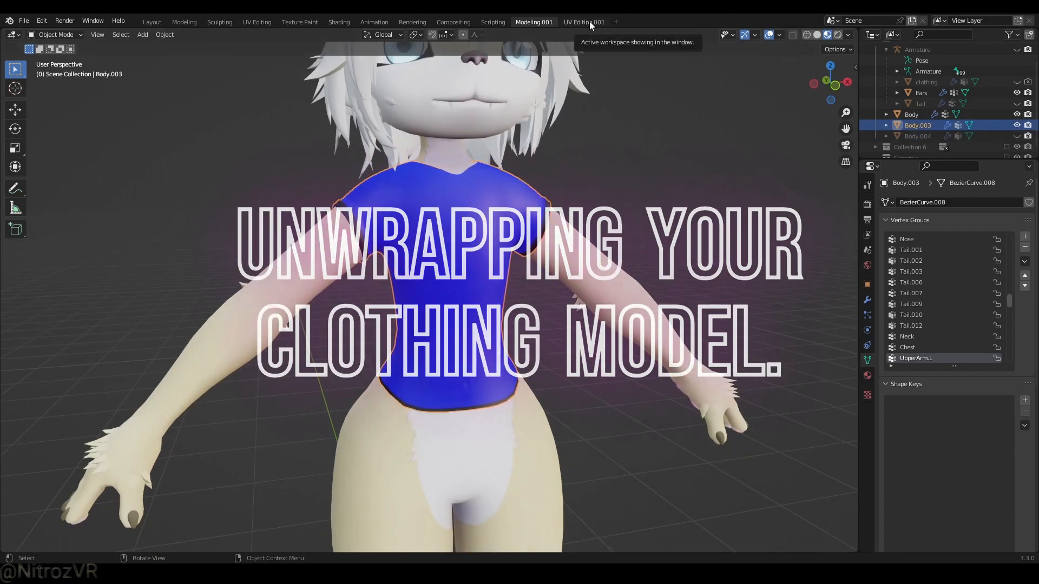
- Select all of the shirt's faces in Edit Mode and switch to the UV Editing.001 workspace
key("Tab")
key("a")
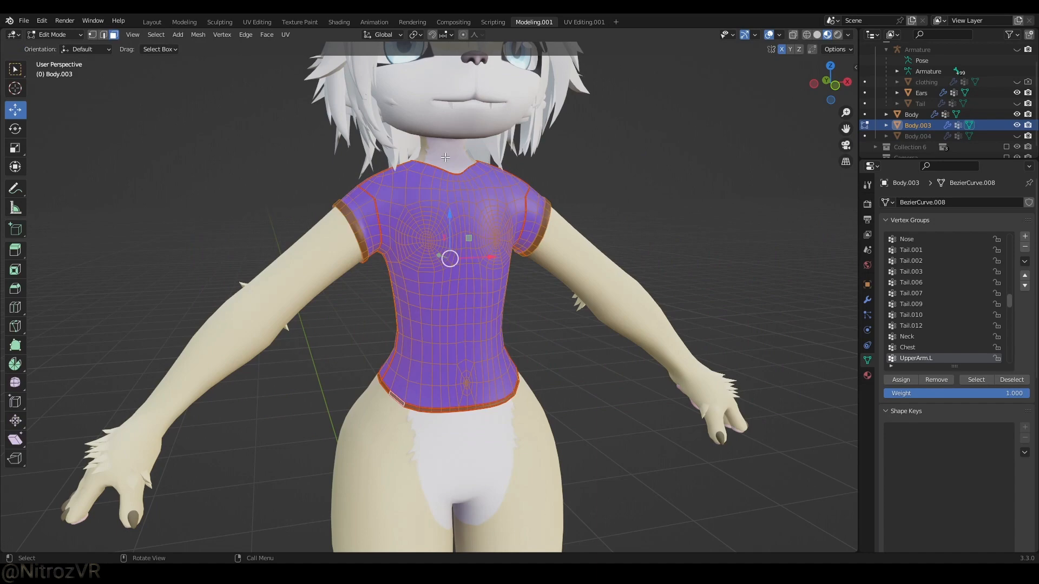
left_click(584, 22)
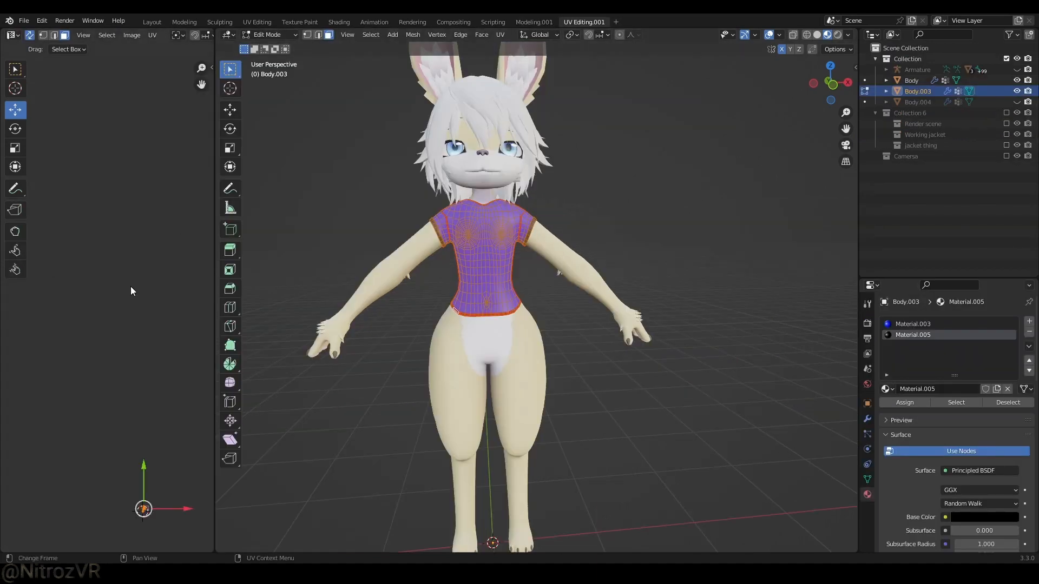
- Examine the layout of the shirt's UV islands on the UV map
scroll(131, 287, "down", 4)
middle_click_drag(134, 315, 133, 223)
scroll(122, 319, "up", 4)
scroll(118, 281, "up", 7)
middle_click_drag(118, 188, 79, 397)
middle_click_drag(115, 249, 140, 379)
scroll(125, 352, "up", 7)
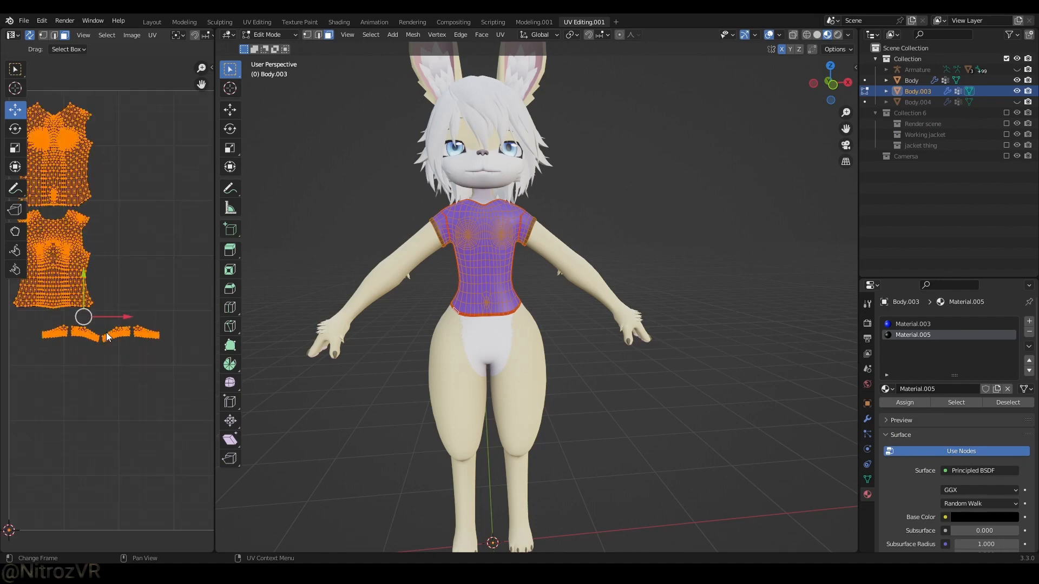
scroll(138, 366, "down", 3)
scroll(128, 350, "up", 4)
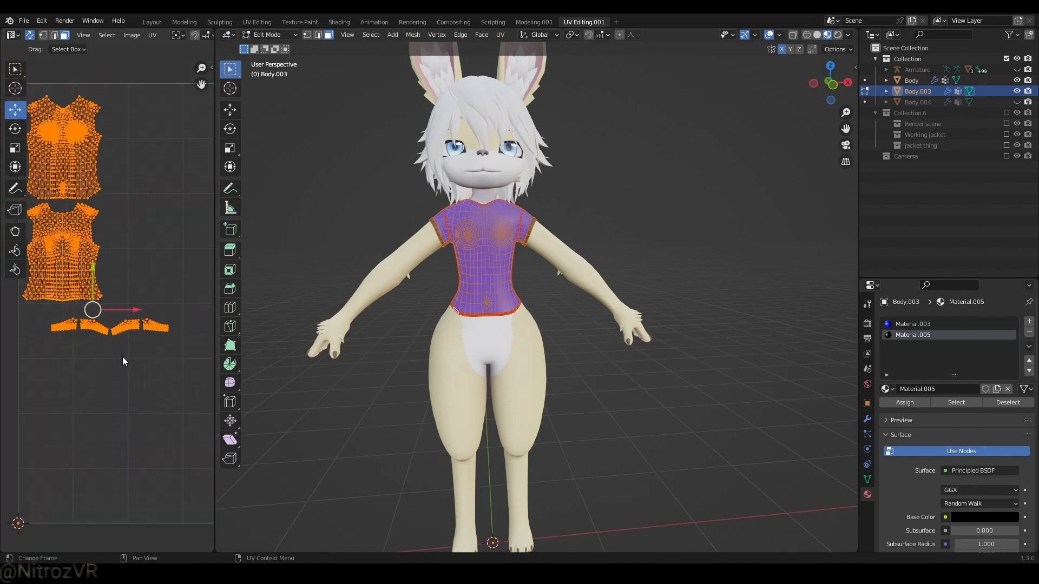
scroll(122, 362, "up", 1)
middle_click_drag(112, 364, 155, 403)
- Try enlarging the lower torso UV island and moving it to the empty area beside the other islands
left_click(112, 262)
scroll(140, 338, "down", 3)
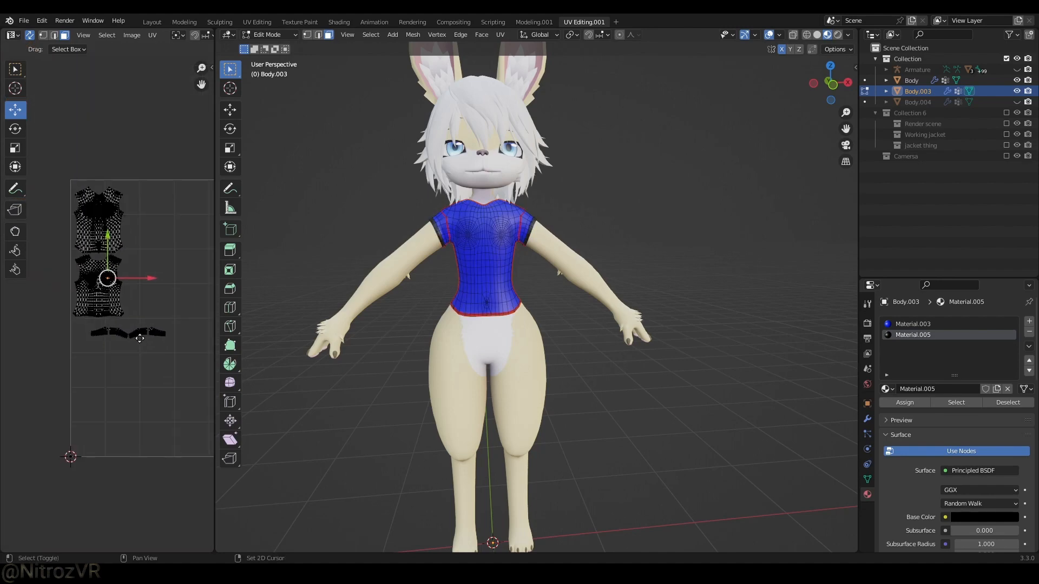
key("ctrl+l")
scroll(137, 339, "down", 4)
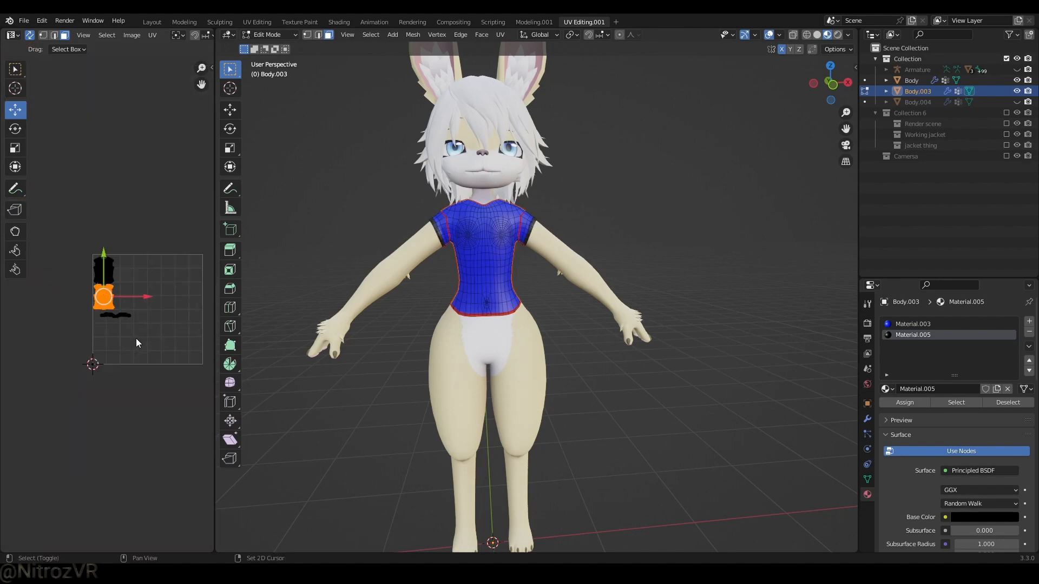
key("s")
left_click_drag(138, 292, 196, 301)
left_click_drag(151, 250, 153, 287)
scroll(180, 320, "up", 5)
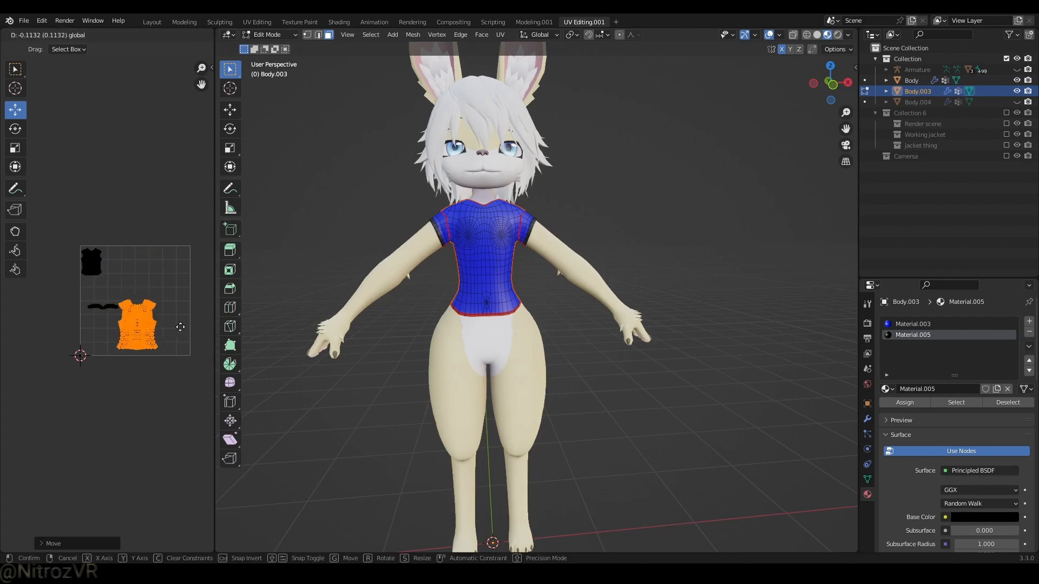
middle_click_drag(107, 242, 121, 267)
scroll(122, 267, "down", 1)
- Undo the scaling and moves of the lower torso UV island
key("ctrl+z")
key("ctrl+z")
key("ctrl+z")
key("ctrl+z")
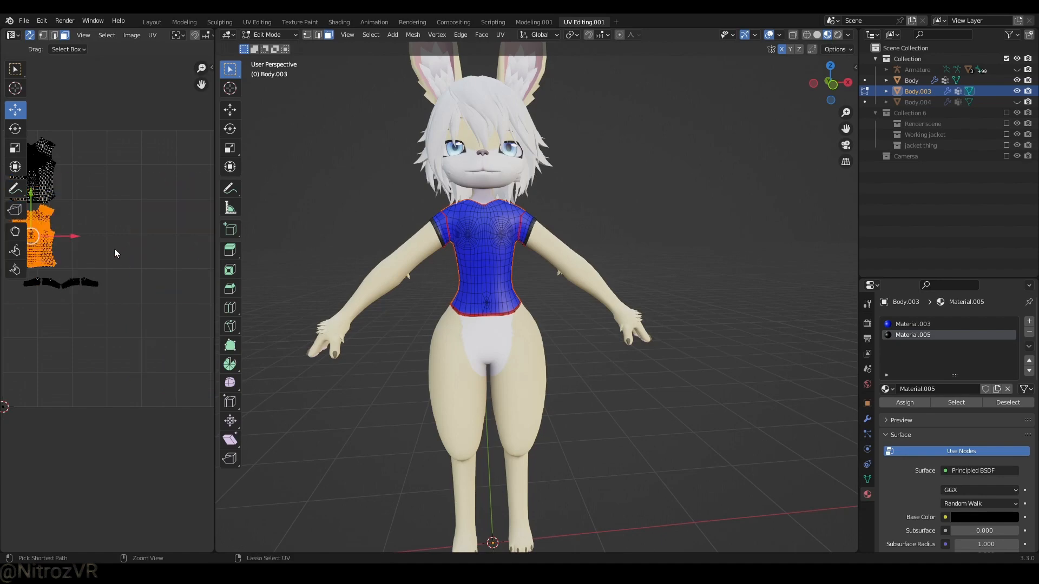
scroll(115, 248, "down", 3)
key("ctrl+z")
key("ctrl+shift+z")
- Select both torso UV islands, enlarge them together to roughly the UV square's height, and move them beside the small sleeve strips
middle_click_drag(86, 242, 151, 265)
scroll(150, 265, "up", 1)
scroll(150, 265, "up", 8)
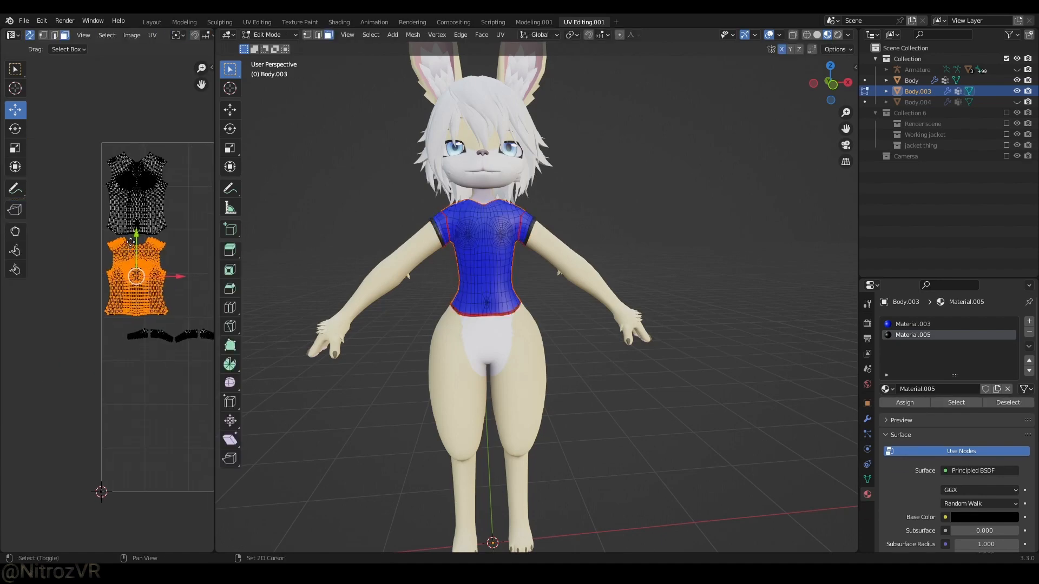
middle_click_drag(71, 231, 56, 233)
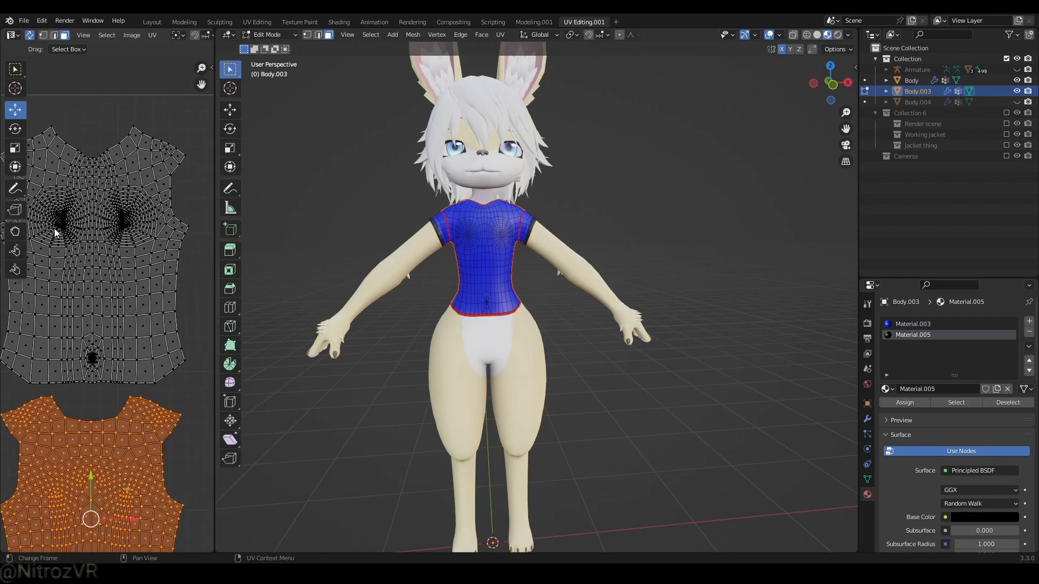
scroll(84, 231, "down", 8)
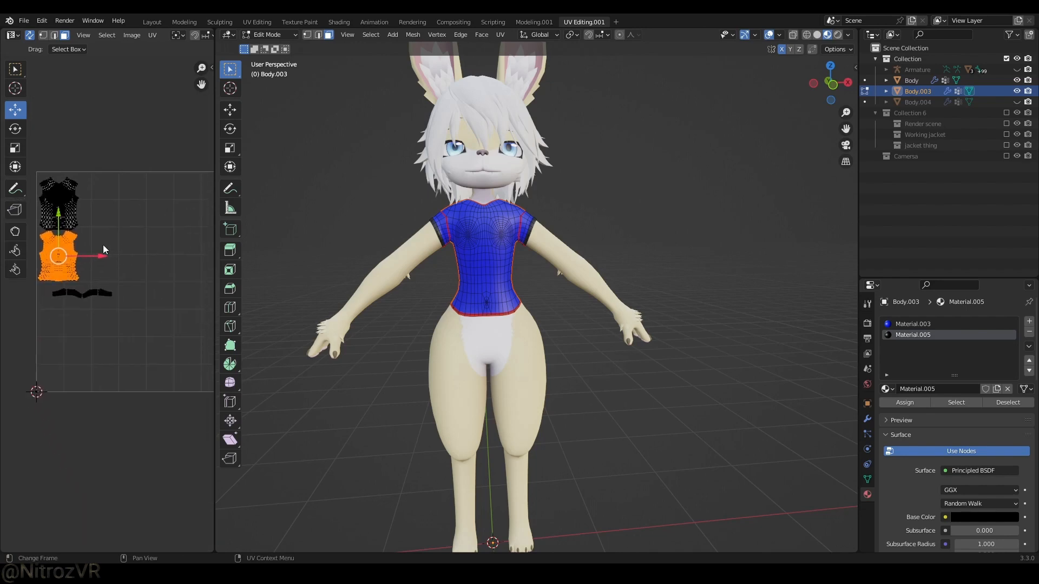
left_click(60, 212)
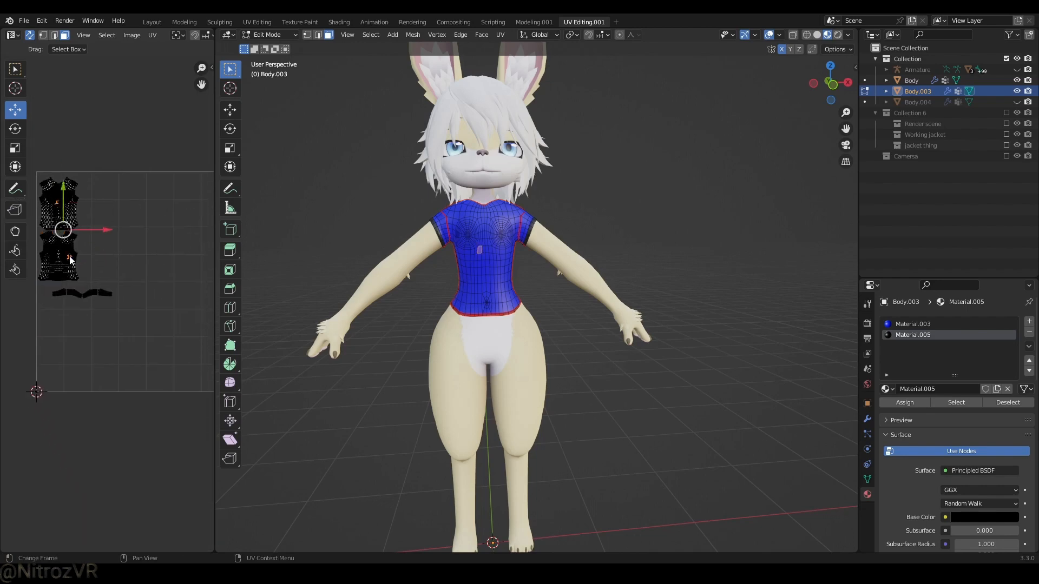
key("a")
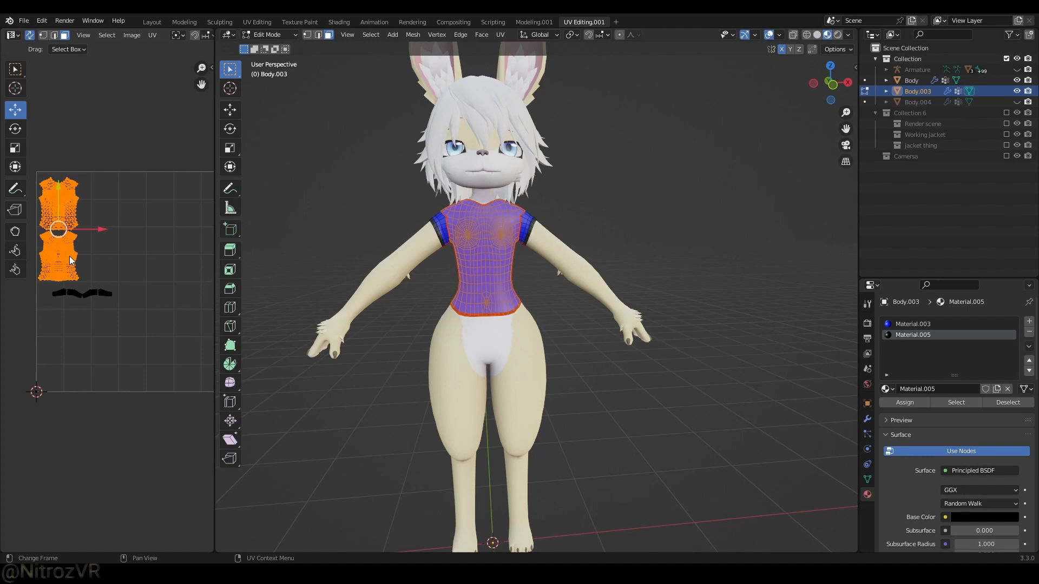
key("s")
left_click(109, 269)
key("g")
left_click(213, 324)
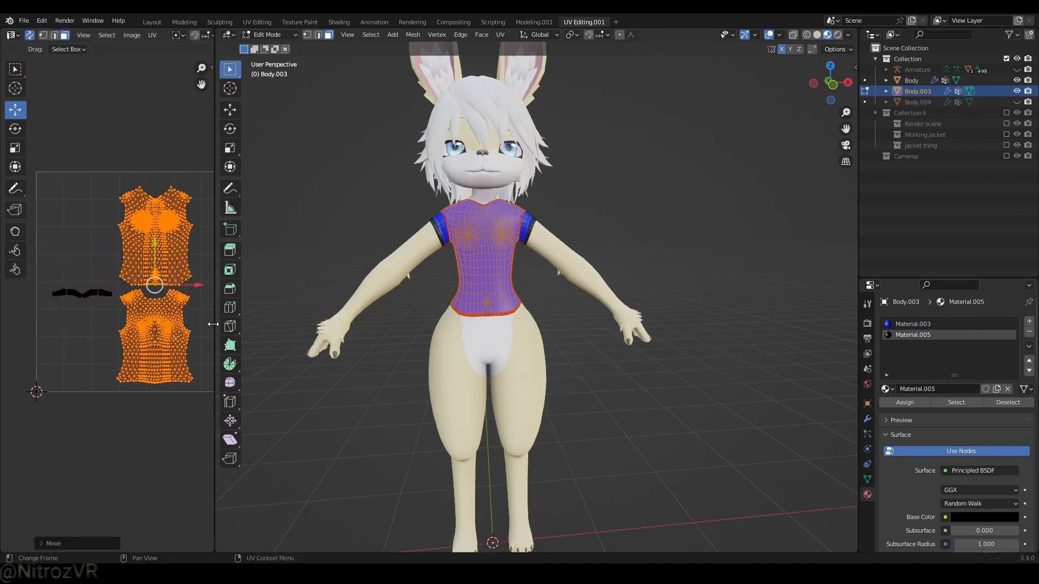
key("s")
left_click(192, 312)
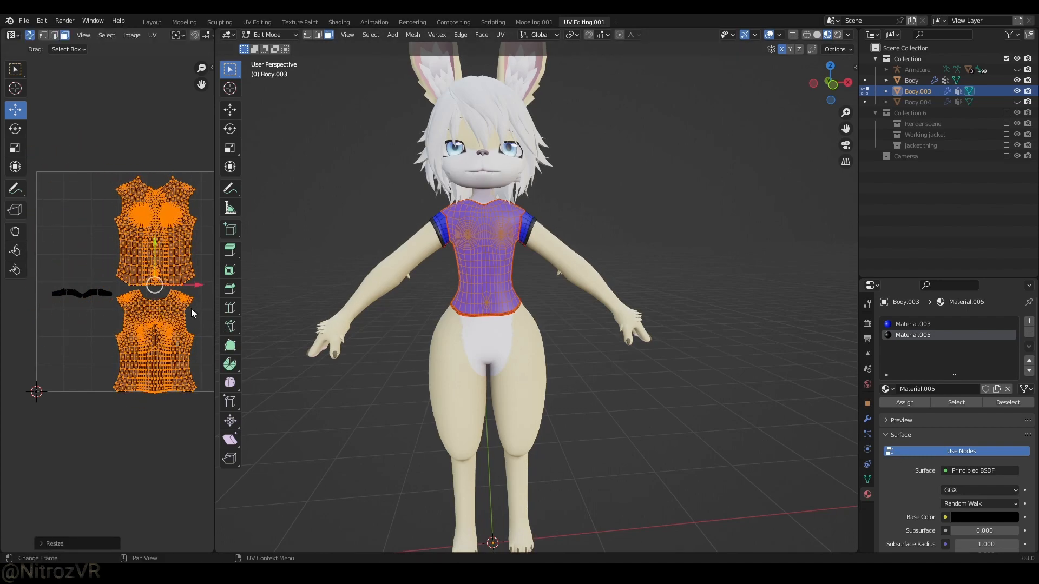
- Scale the two torso islands down slightly and reposition them to fit within the UV square's height
middle_click_drag(189, 308, 125, 303)
key("g")
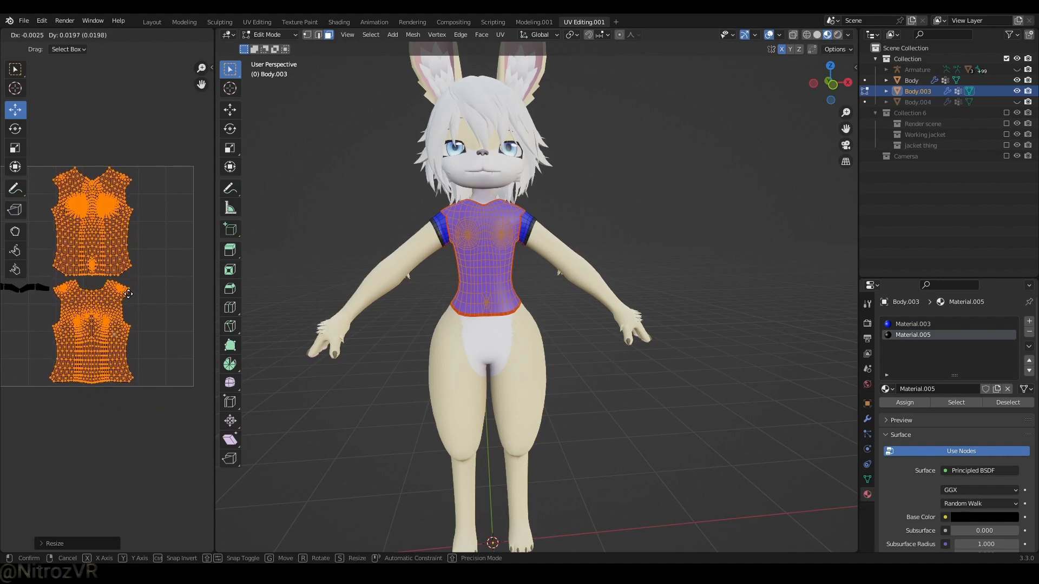
left_click(128, 297)
key("s")
left_click(155, 297)
key("g")
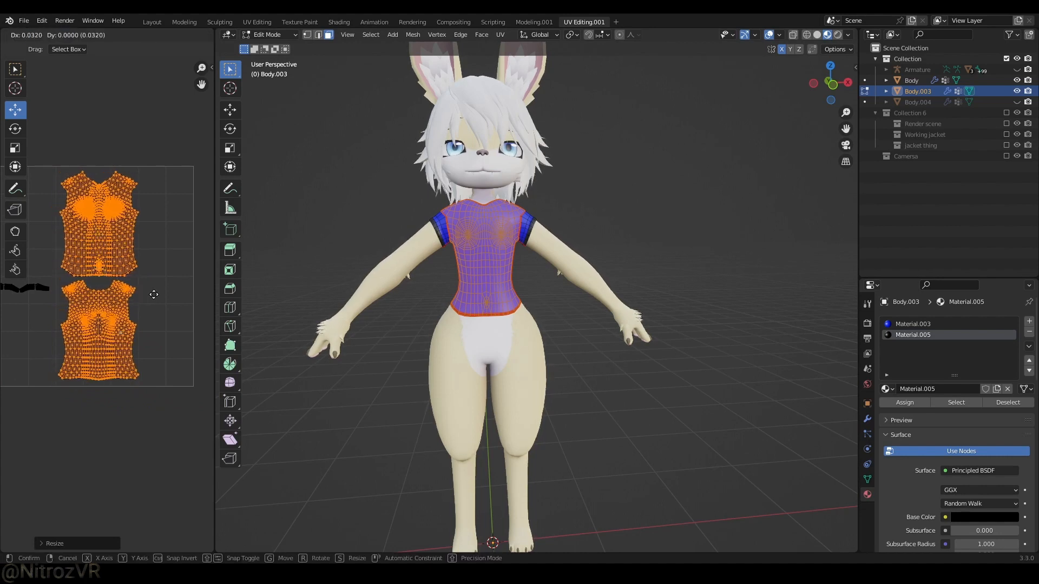
left_click(164, 295)
- Move the torso islands along X toward the UV square's far edge and return the shirt to Object Mode
middle_click_drag(159, 260, 179, 255)
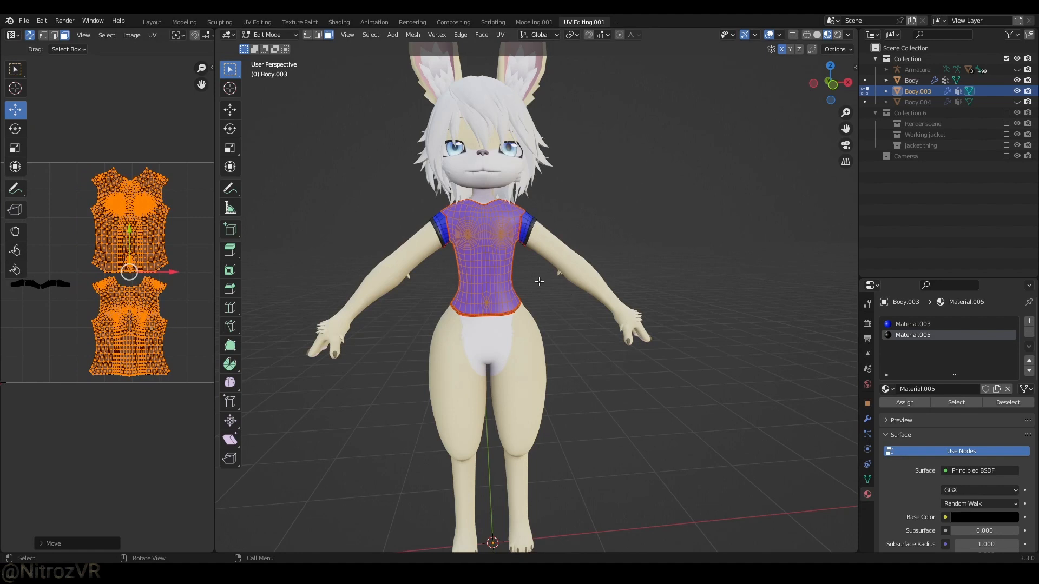
middle_click_drag(491, 421, 270, 303)
middle_click_drag(119, 319, 164, 330)
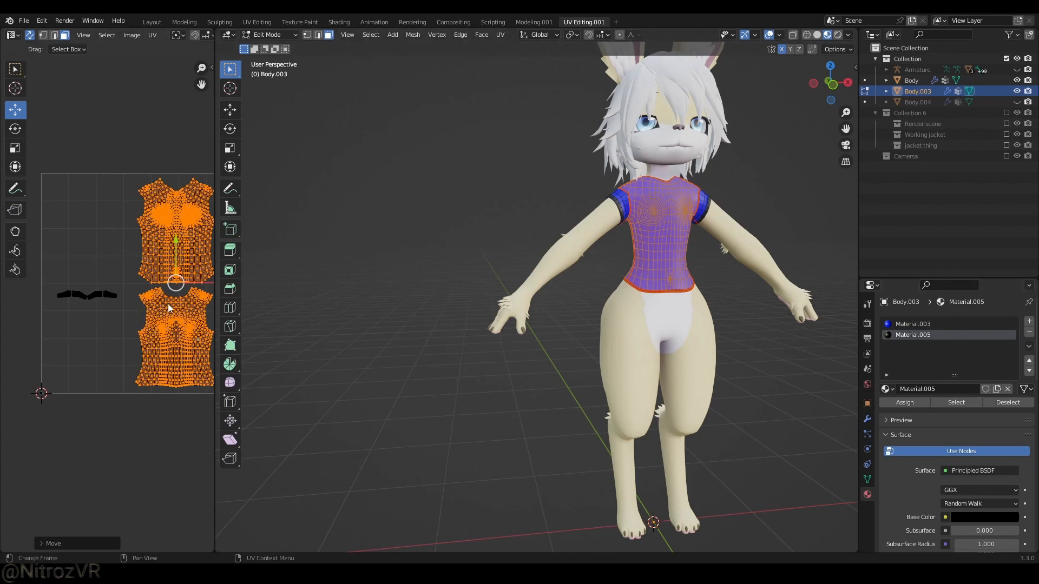
middle_click_drag(169, 308, 110, 296)
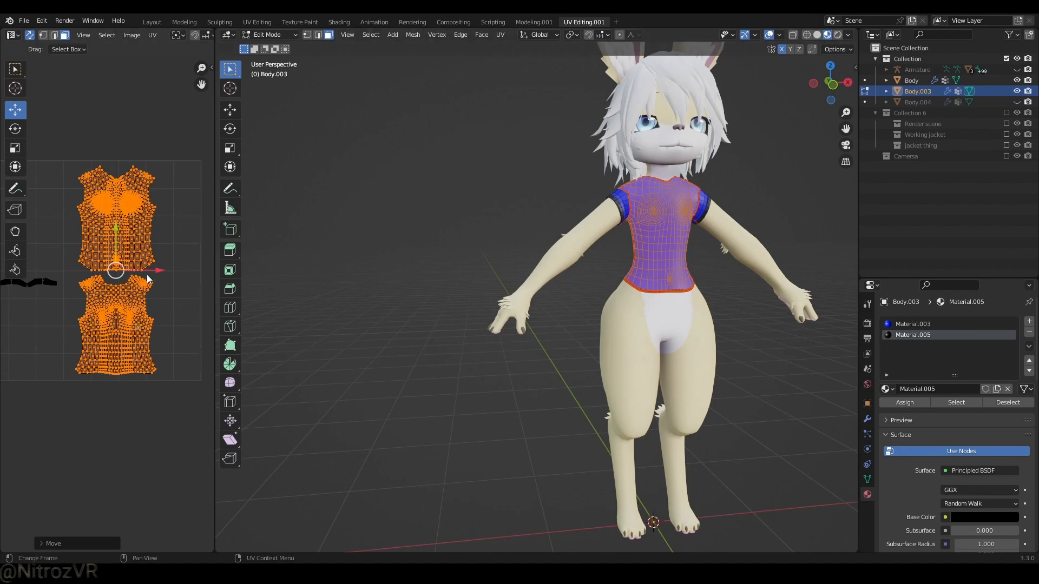
left_click_drag(157, 273, 188, 274)
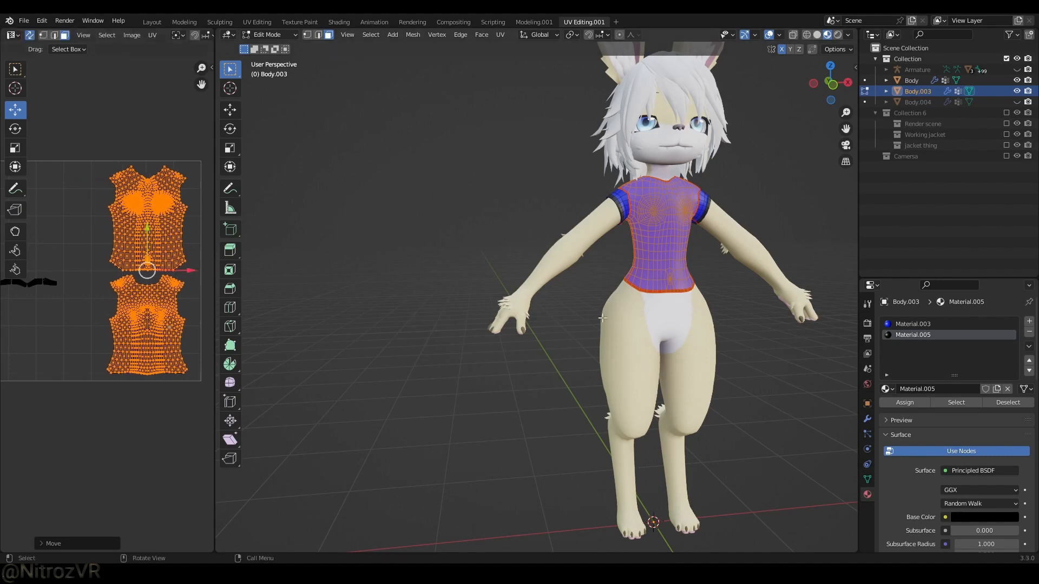
scroll(602, 318, "up", 4)
key("Tab")
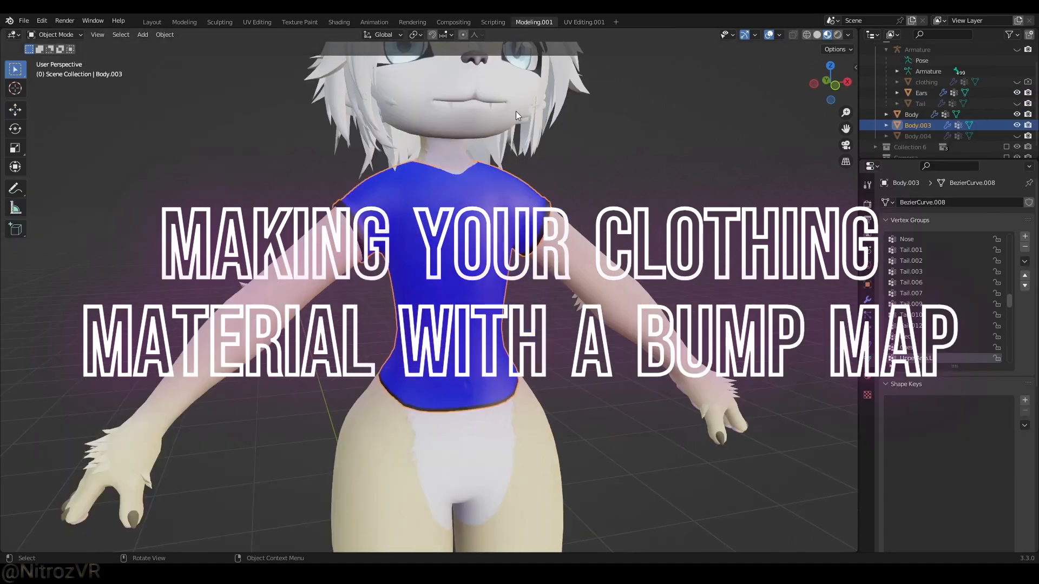
- Show the shirt's material properties and split the 3D viewport horizontally near its lower edge
middle_click_drag(515, 112, 599, 357)
left_click(868, 376)
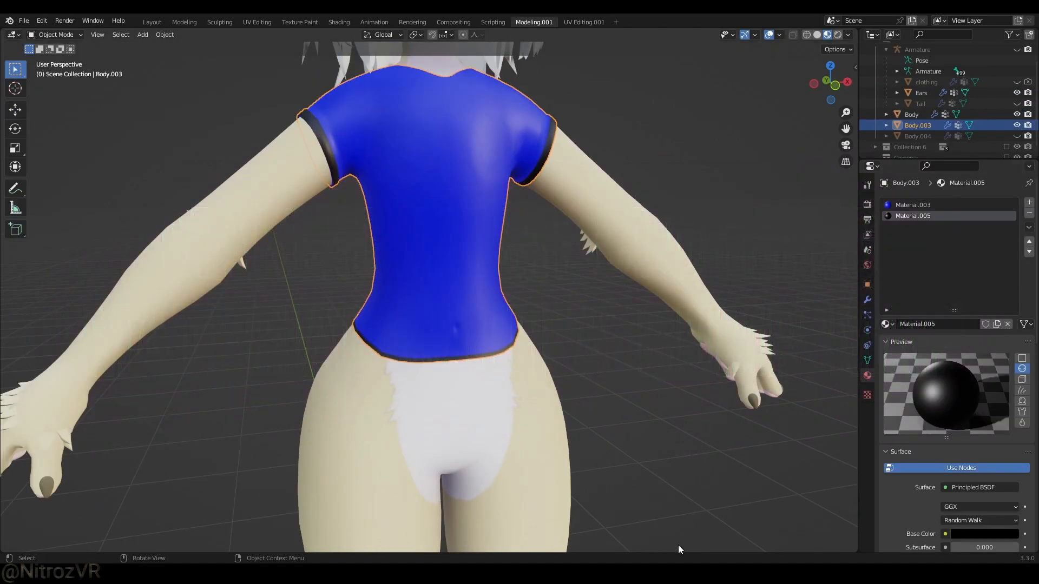
right_click(670, 553)
left_click(661, 551)
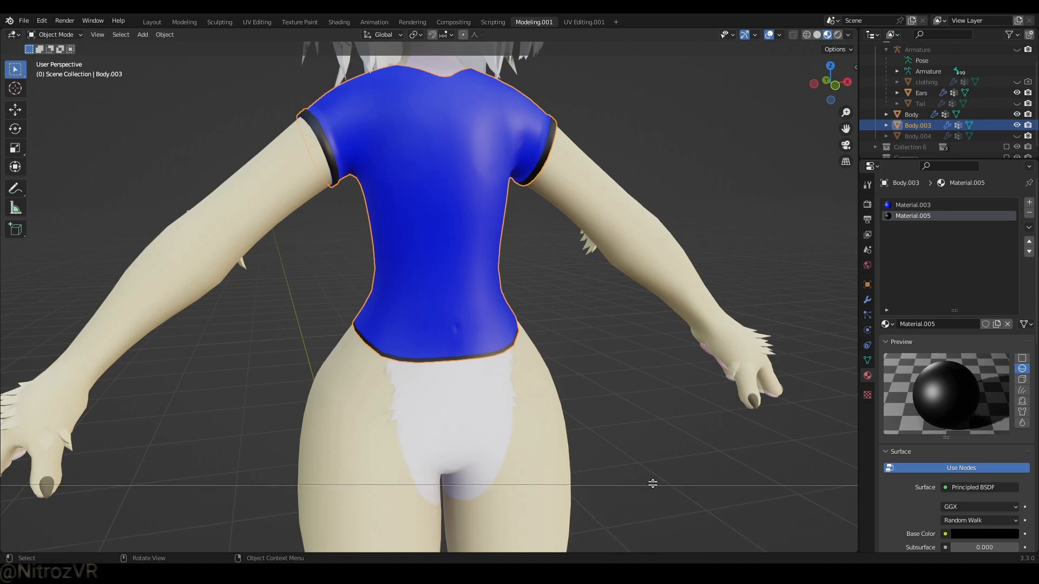
left_click(357, 456)
- Change the new lower area to a Shader Editor and enlarge it to over half the viewport's height
left_click(14, 463)
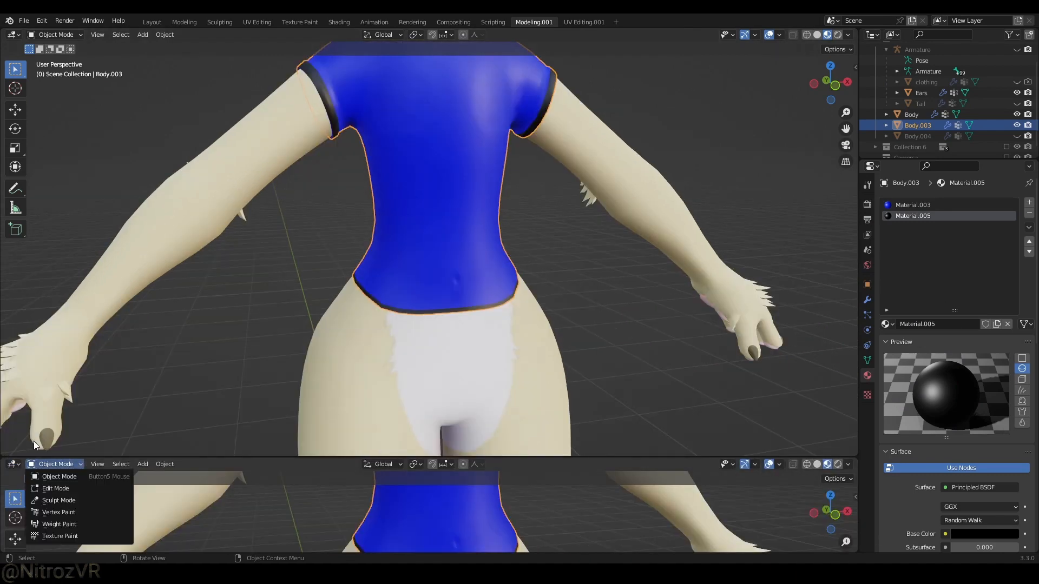
left_click(12, 464)
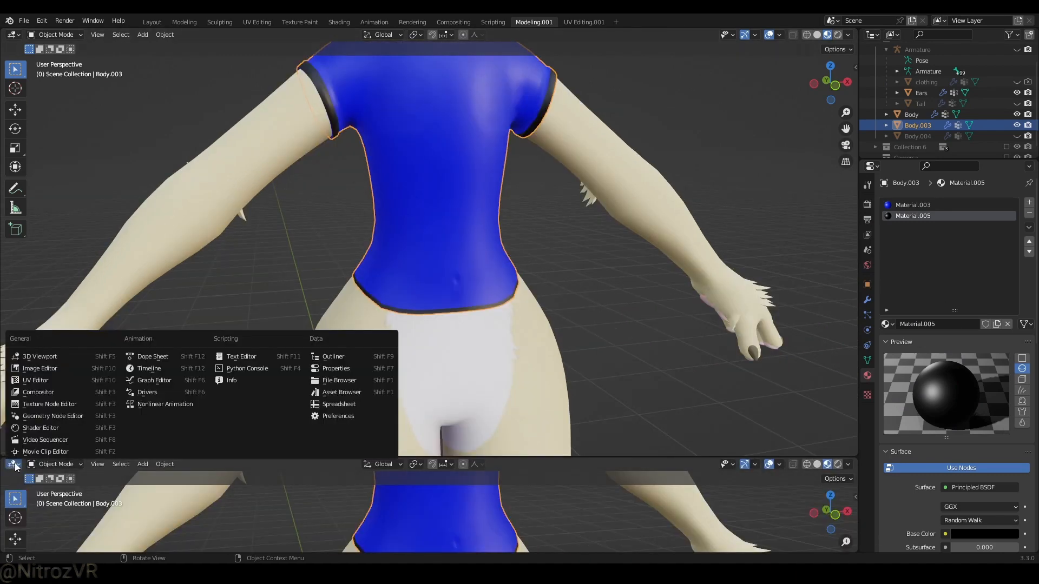
left_click(60, 429)
left_click_drag(431, 456, 427, 245)
middle_click_drag(420, 359, 478, 453)
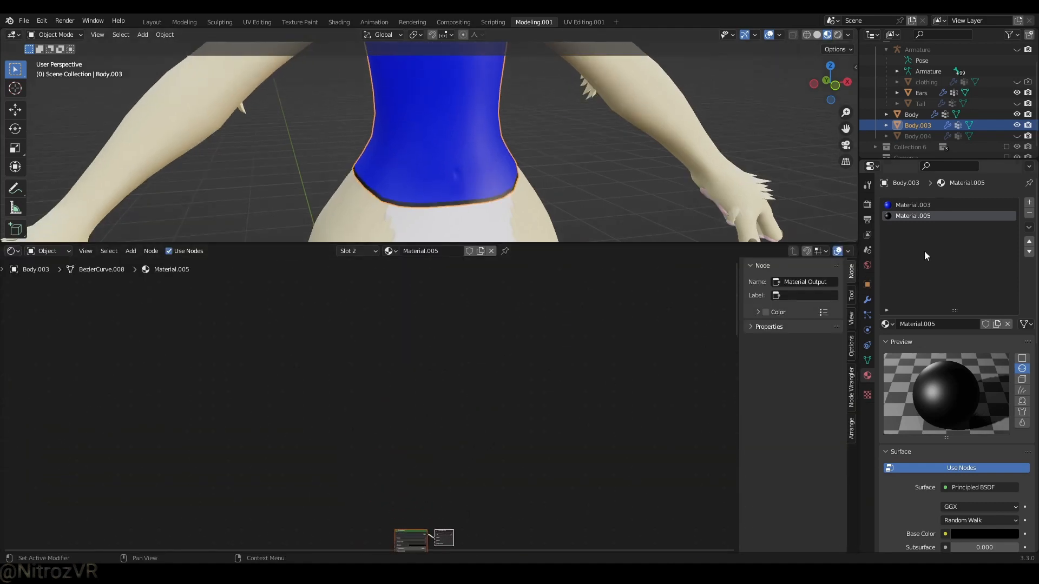
- Rename the shirt's blue material Material.003 to shirt
left_click(919, 206)
double_click(934, 207)
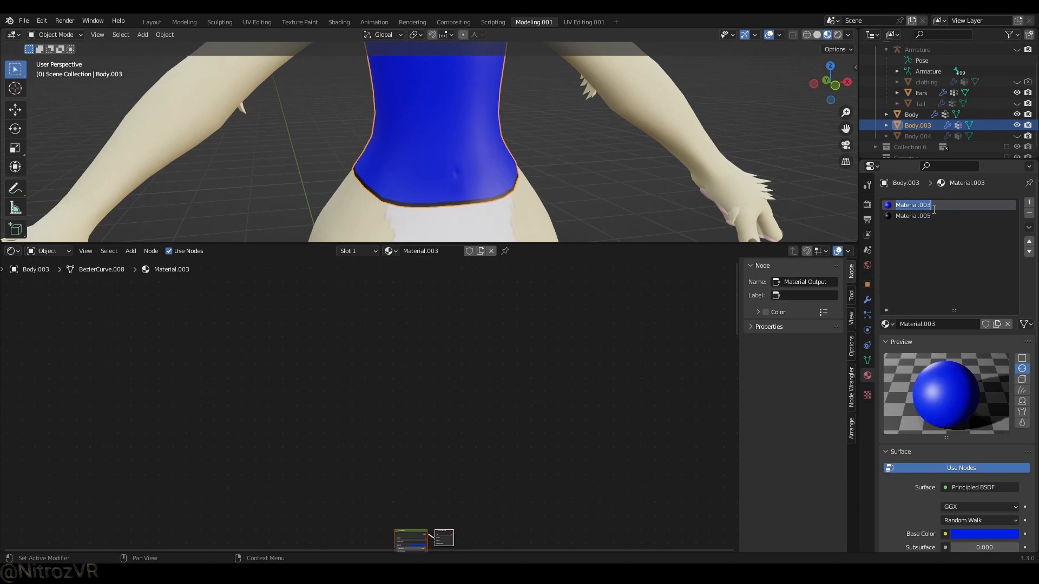
key("Return")
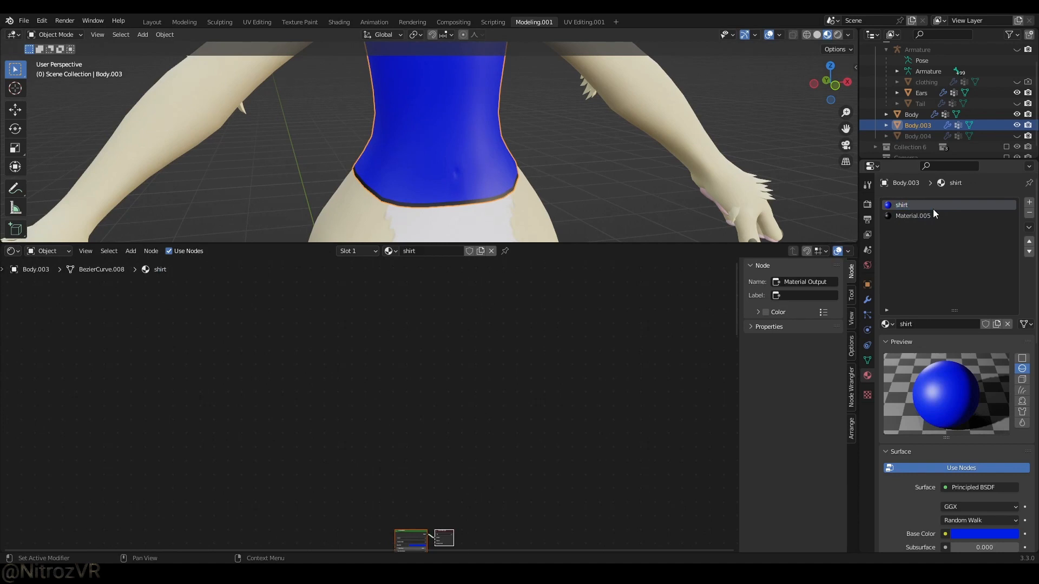
- Examine the shirt material's Principled BSDF and Material Output nodes up close
middle_click_drag(571, 470, 566, 346)
scroll(518, 436, "up", 11)
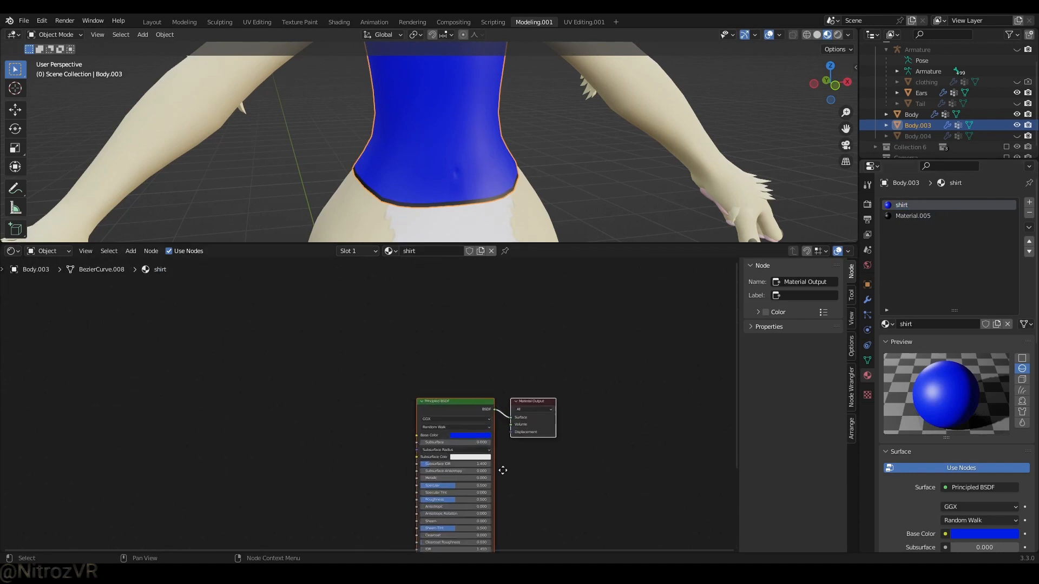
middle_click_drag(504, 470, 473, 403)
scroll(486, 435, "up", 5)
scroll(485, 435, "up", 1)
middle_click_drag(555, 453, 539, 422)
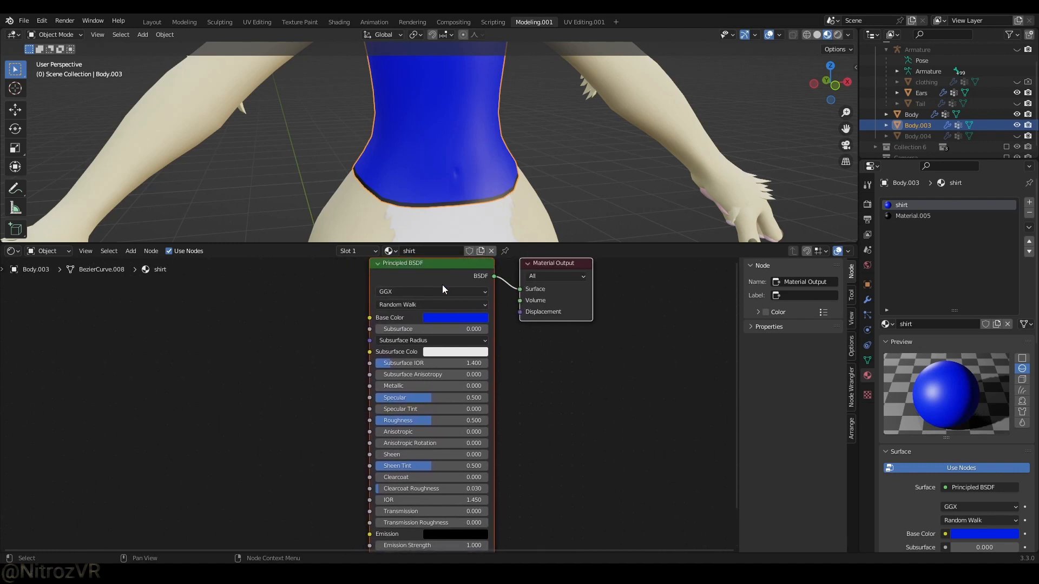
middle_click_drag(615, 485, 600, 408)
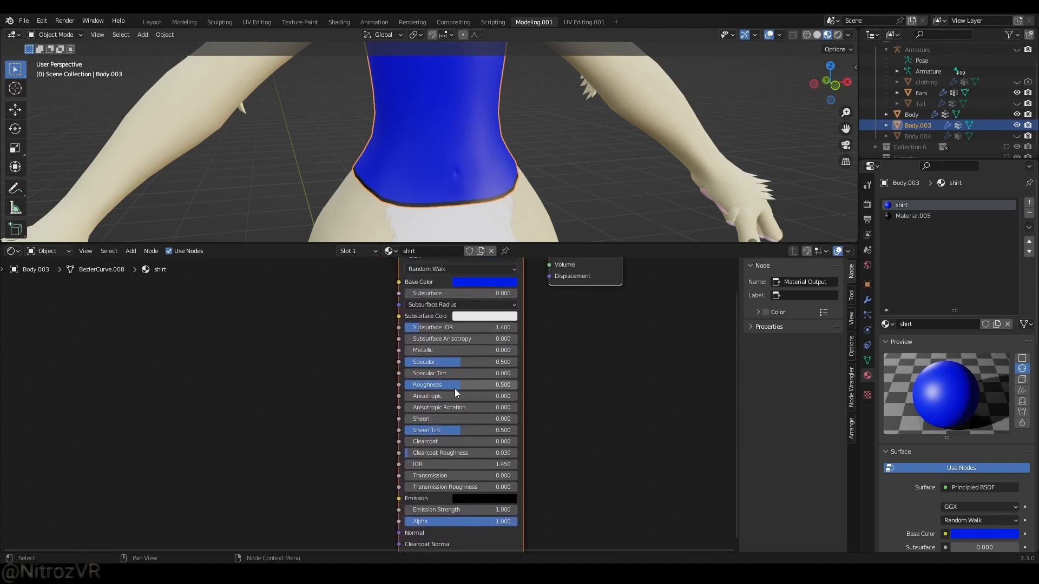
- Set the shirt material's roughness to 1.000 and its specular to 0.000 on the Principled BSDF
left_click_drag(460, 385, 517, 385)
middle_click_drag(656, 482, 638, 498)
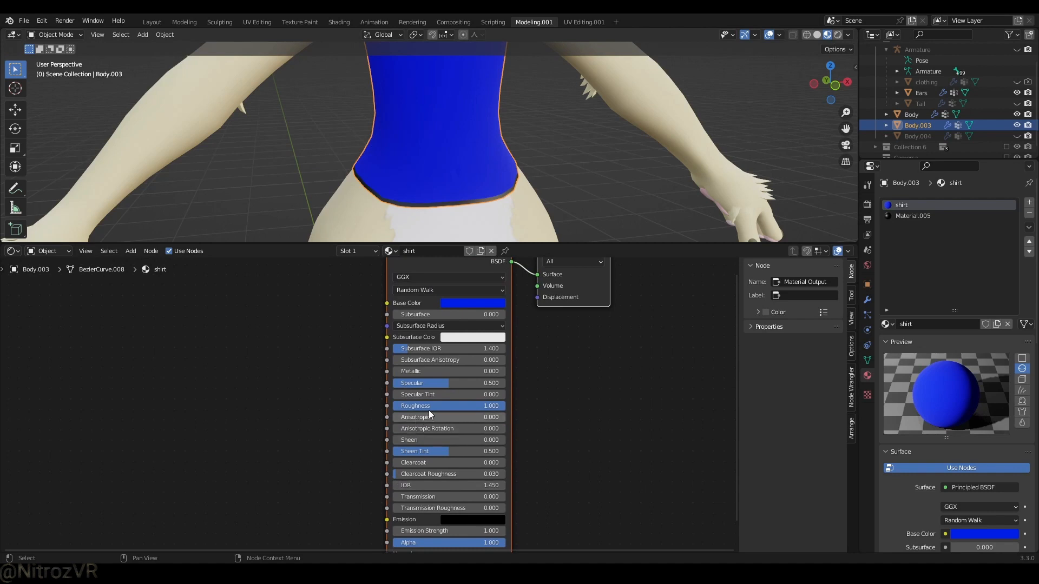
left_click_drag(433, 383, 393, 383)
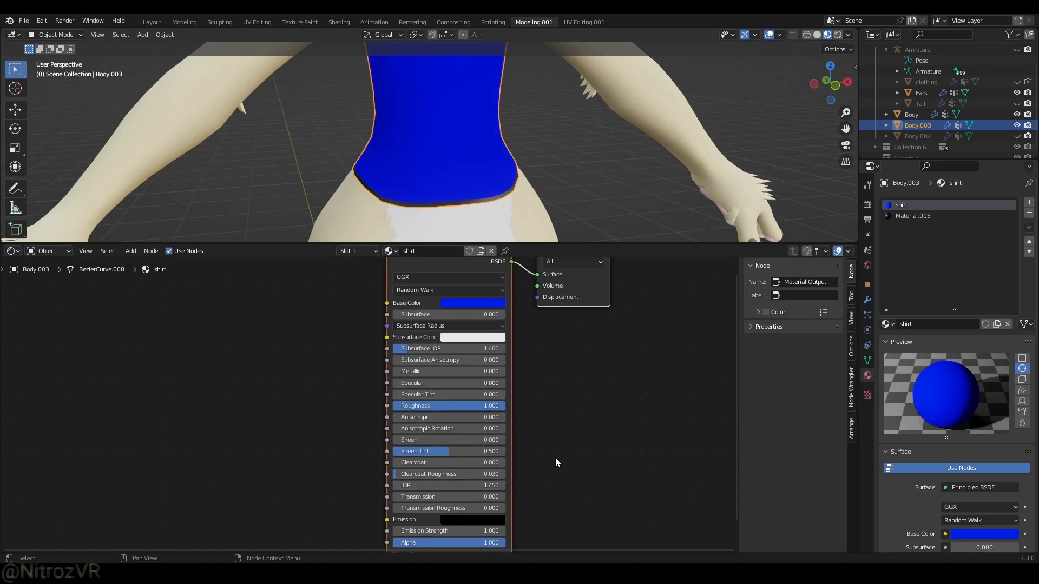
middle_click_drag(555, 458, 586, 479)
left_click(313, 378)
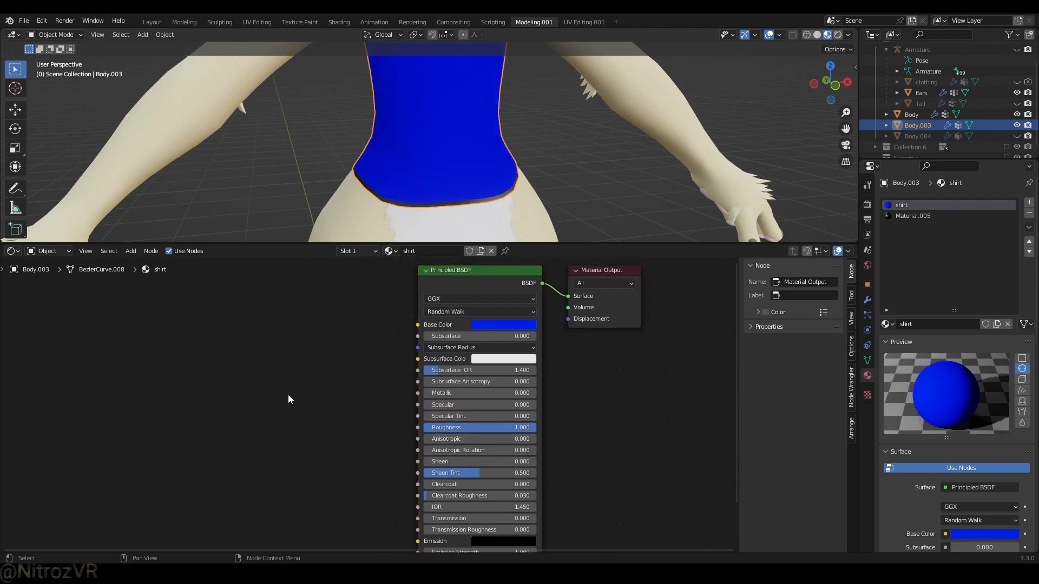
- Add a Noise Texture node and connect its Color to the Principled BSDF's Base Color
key("space")
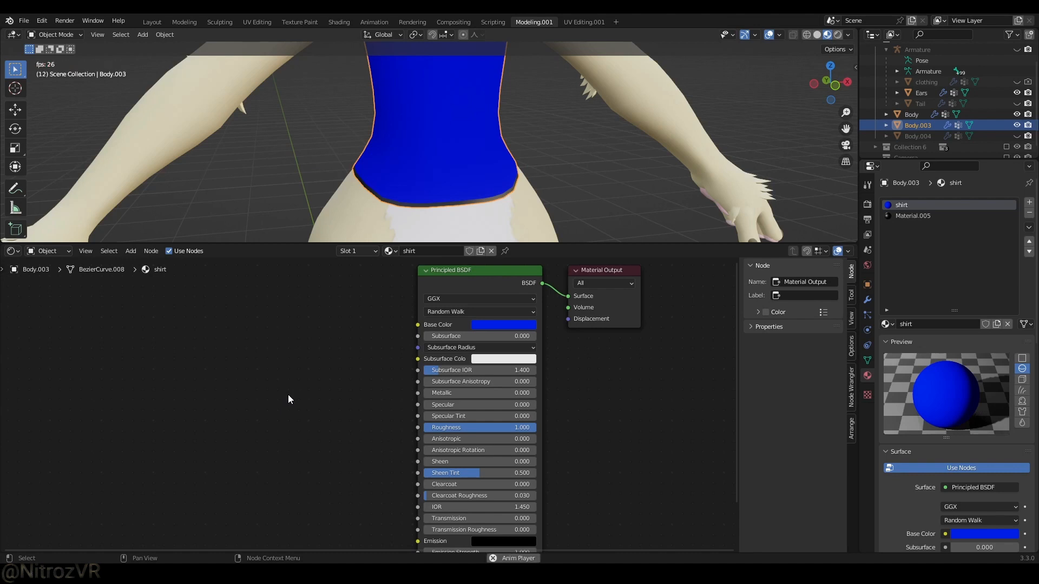
key("F3")
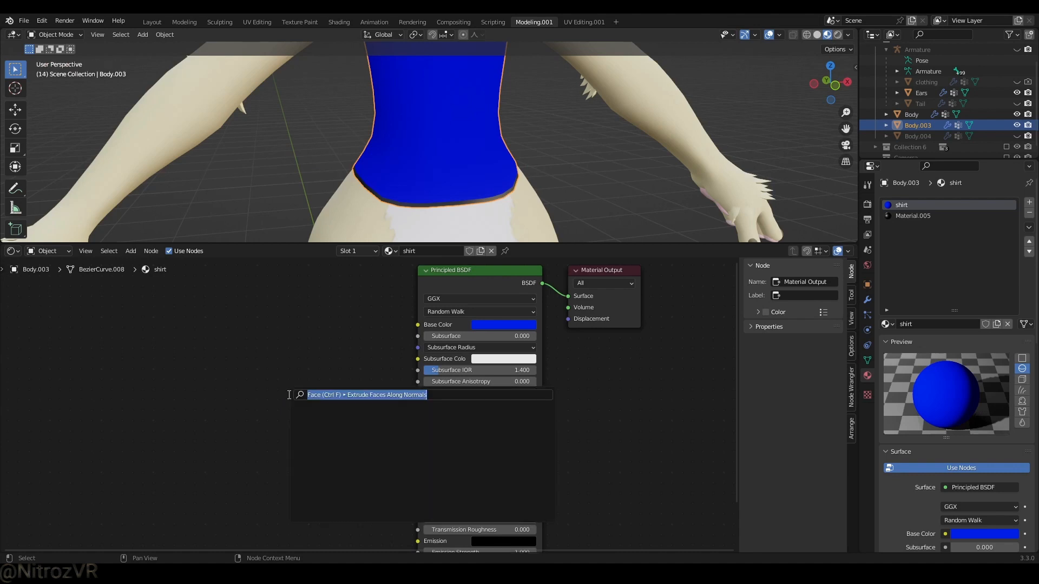
type("noise")
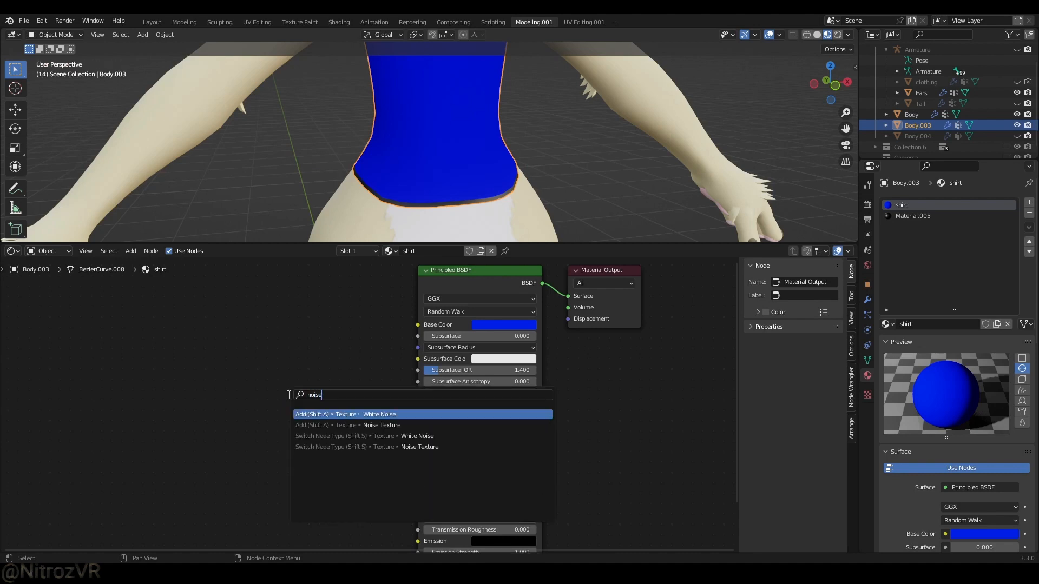
left_click(336, 424)
left_click(228, 316)
left_click_drag(301, 345, 368, 329)
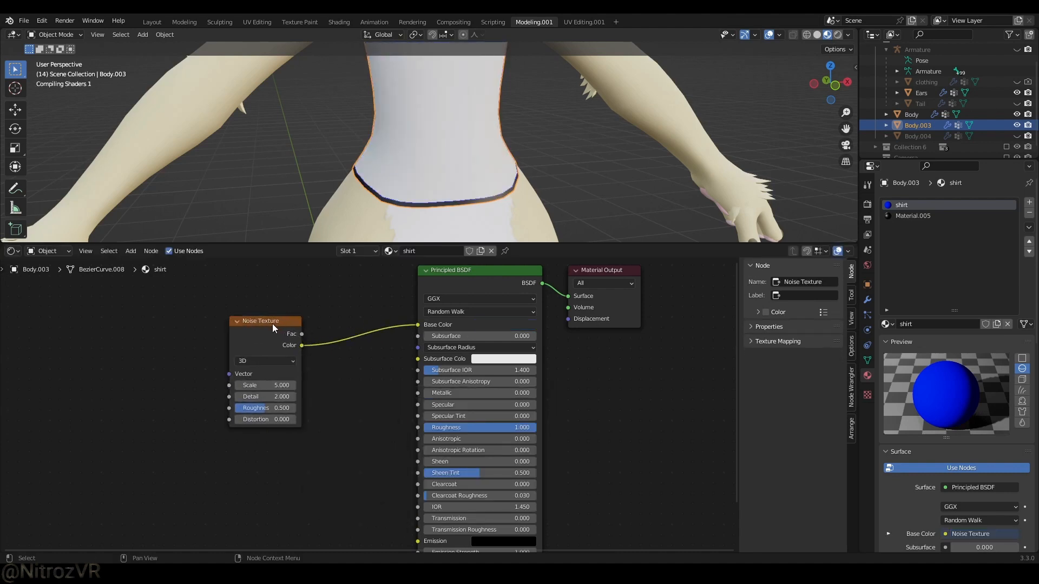
- Set the Noise Texture's scale to 23.600 and move the node farther away from the Principled BSDF
left_click_drag(271, 324, 282, 318)
left_click_drag(282, 379, 291, 374)
middle_click_drag(449, 108, 456, 170)
left_click_drag(267, 319, 186, 314)
- Insert a ColorRamp node on the link between the Noise Texture and the Principled BSDF's Base Color
key("F3")
type("color ramp")
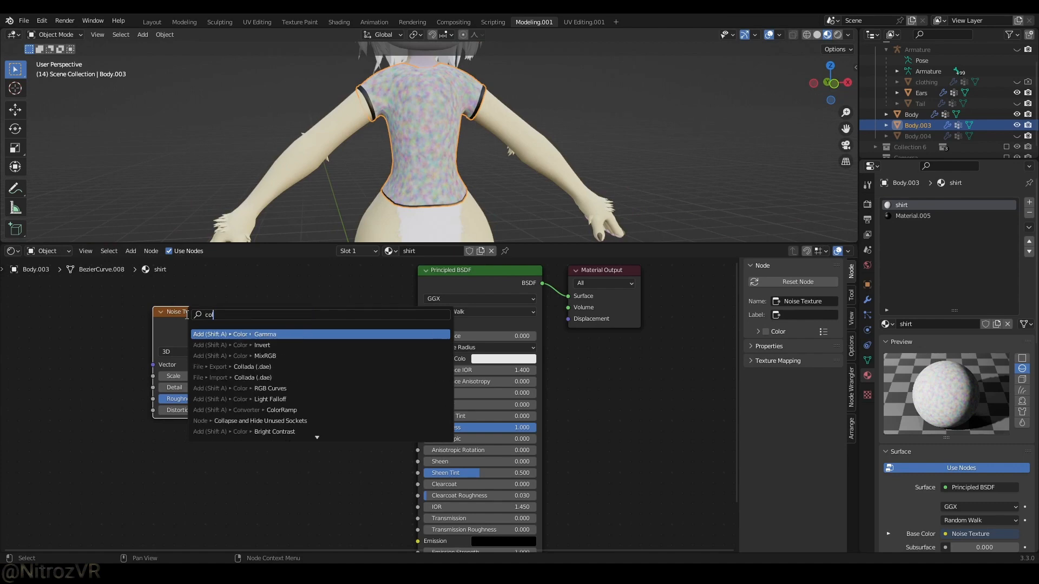
key("Return")
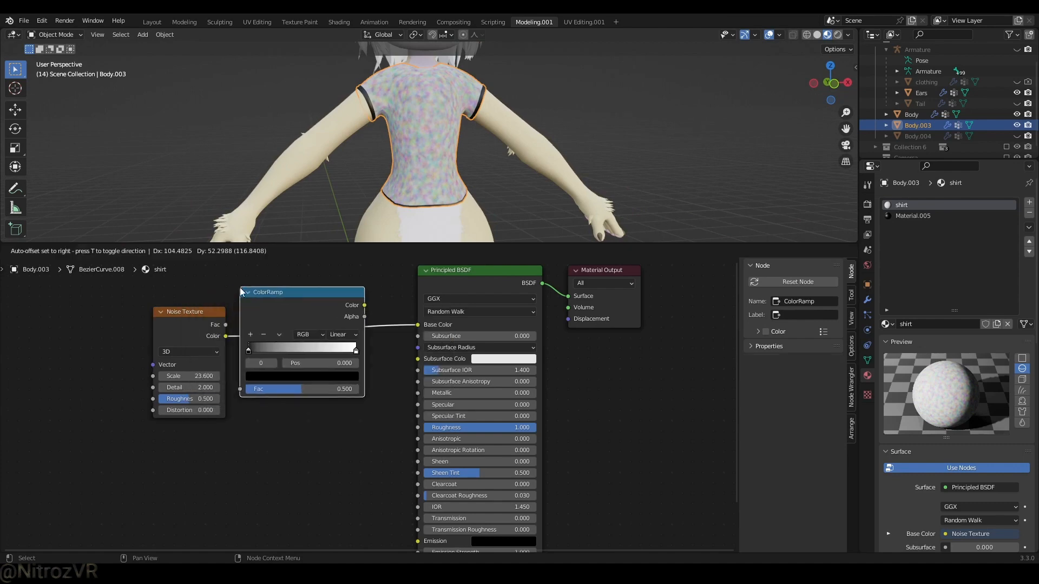
left_click(293, 291)
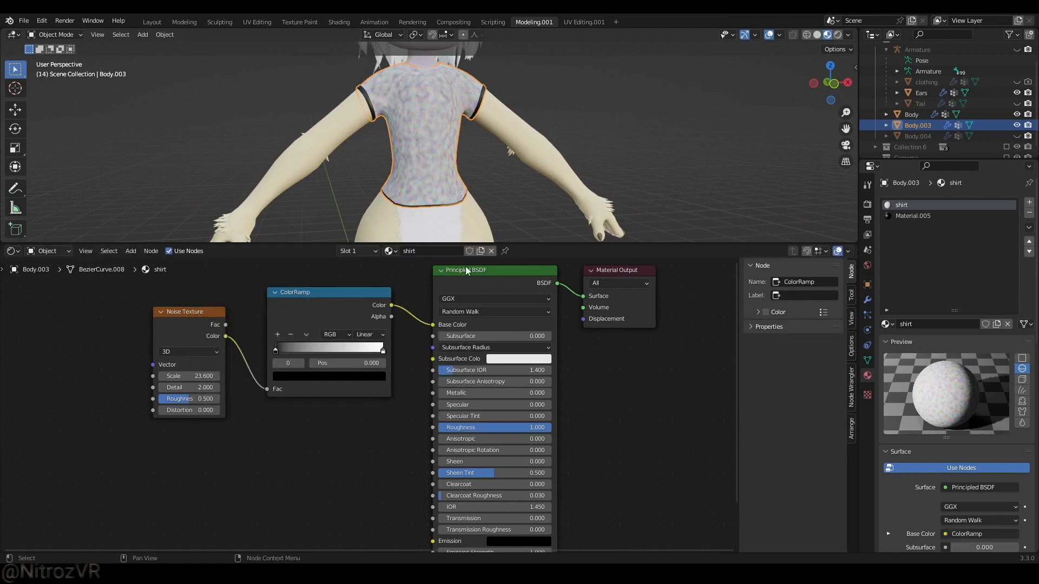
- Shift the ColorRamp's black stop to position 0.314 to increase the noise contrast
scroll(459, 158, "up", 5)
scroll(475, 184, "down", 4)
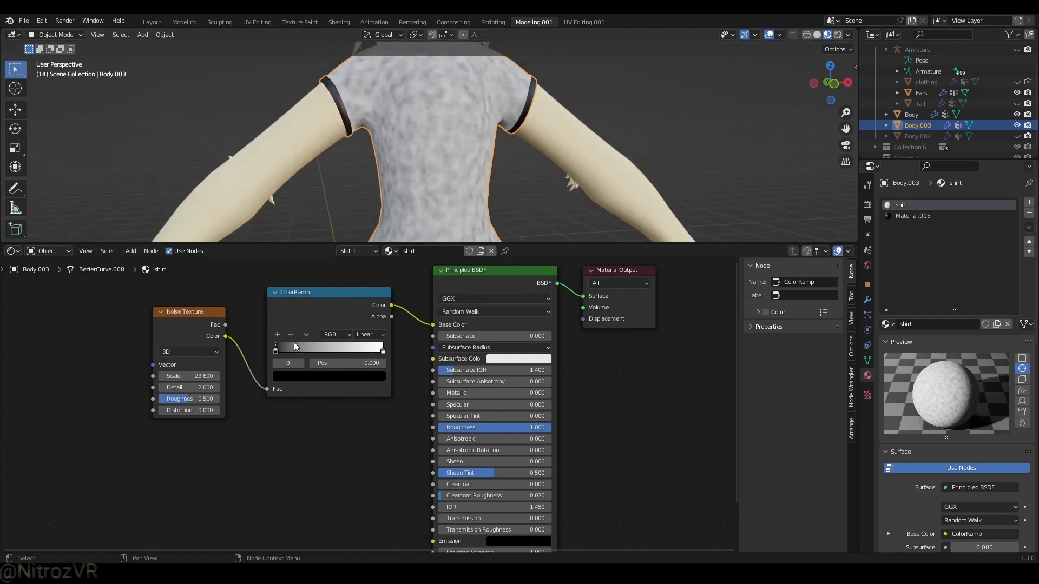
left_click_drag(276, 350, 316, 349)
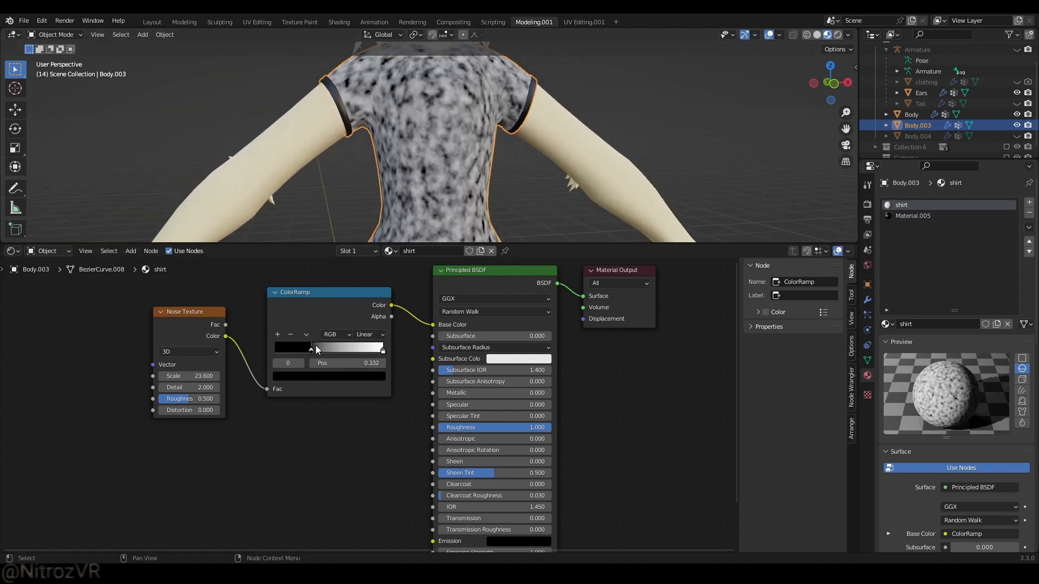
- Add Texture Coordinate and Mapping nodes feeding the Noise Texture's Vector input
middle_click_drag(208, 372, 334, 384, "shift")
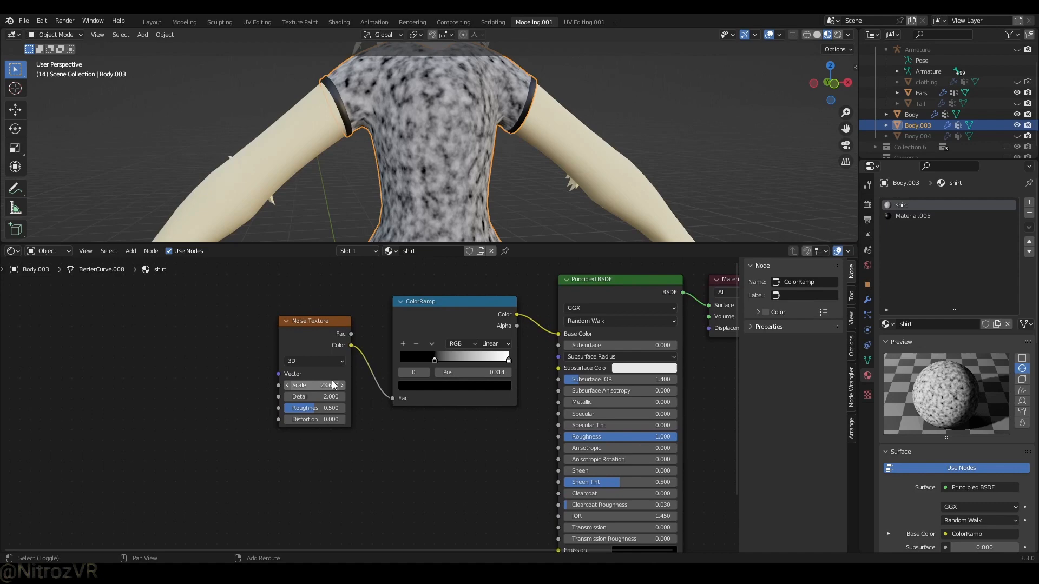
left_click(296, 325)
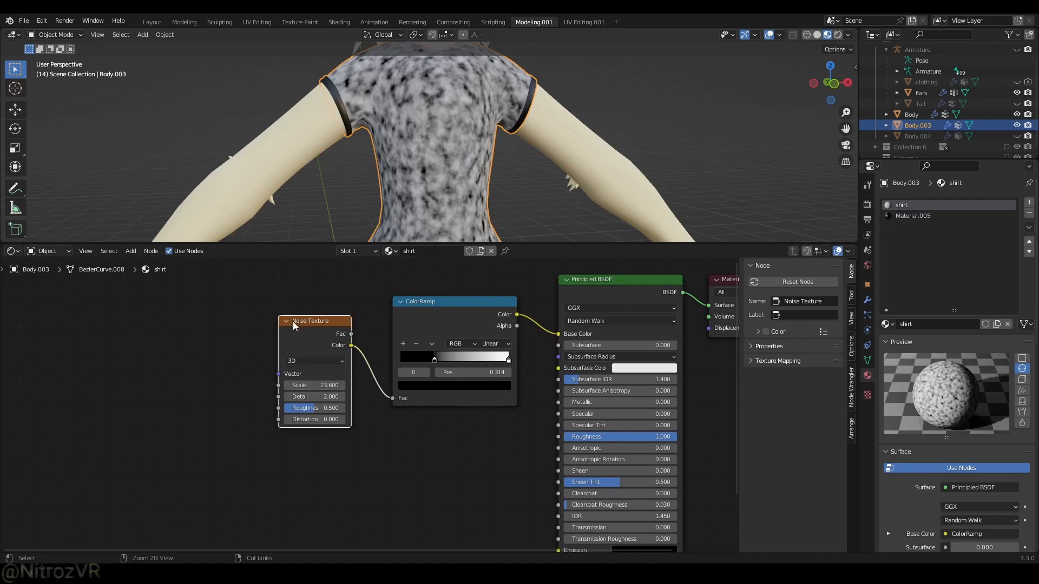
key("ctrl+t")
middle_click_drag(190, 341, 234, 326)
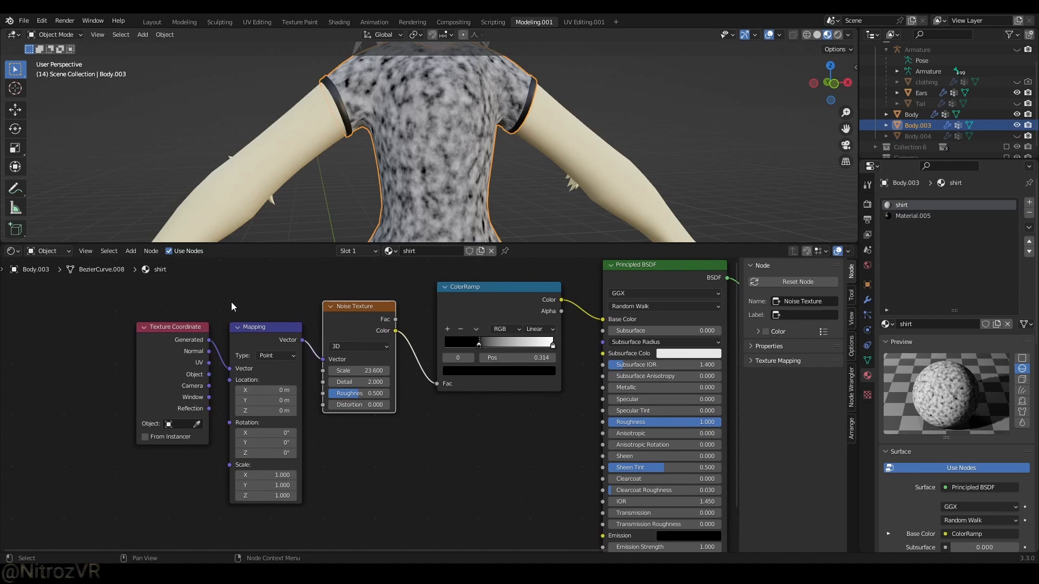
- Stretch the noise into horizontal fibres with a Mapping Z scale of 21.100 and a Noise Texture scale of 18.700
middle_click_drag(373, 469, 374, 429)
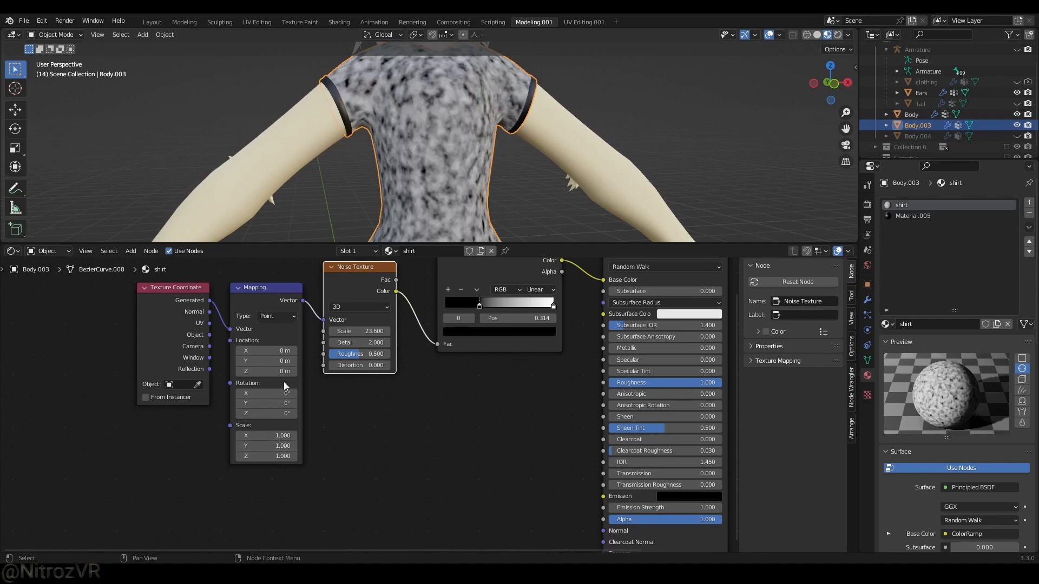
left_click_drag(269, 456, 371, 456)
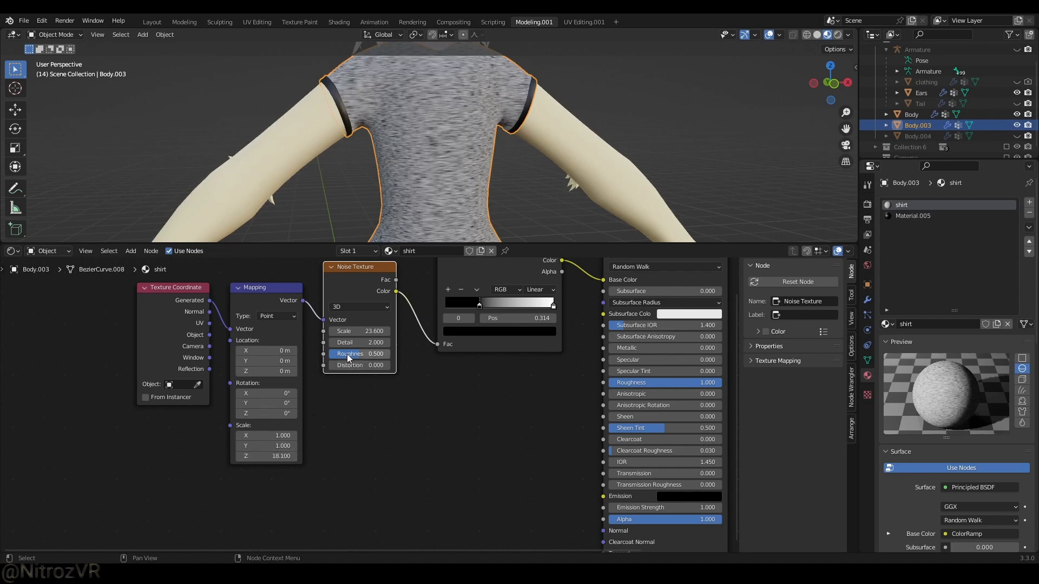
left_click_drag(360, 331, 338, 331)
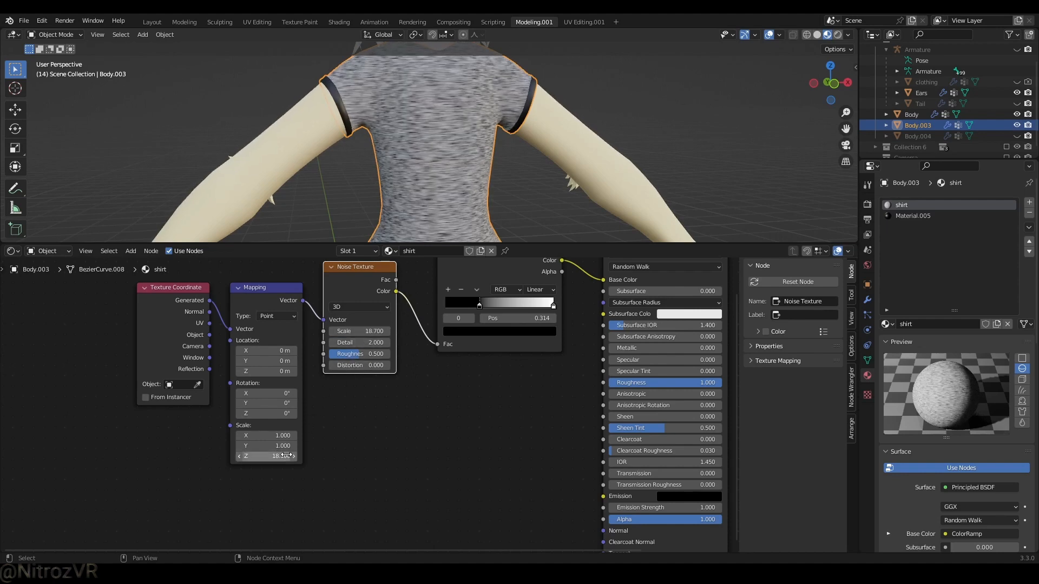
left_click_drag(276, 457, 293, 457)
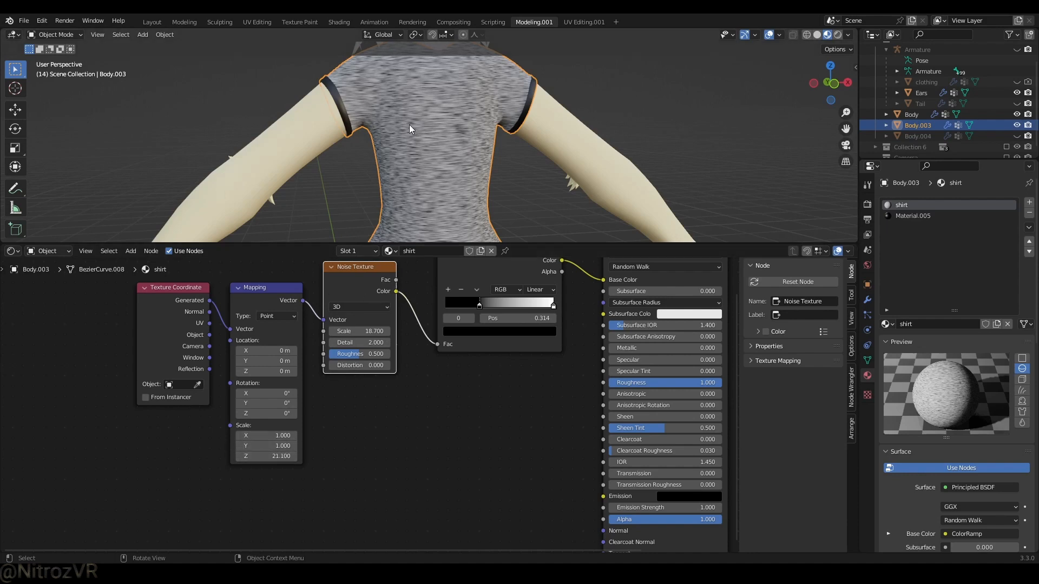
- Move the Texture Coordinate, Mapping, Noise Texture and ColorRamp nodes together, lower and farther from the Principled BSDF
scroll(410, 126, "up", 5)
middle_click_drag(417, 135, 439, 220, "shift")
middle_click_drag(446, 168, 443, 183)
scroll(363, 434, "down", 4)
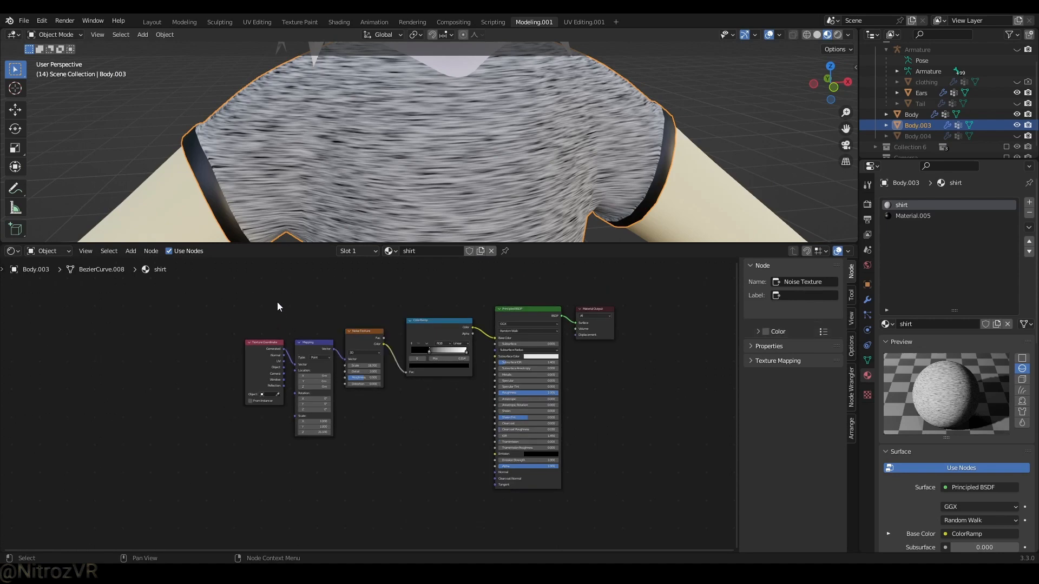
left_click_drag(264, 301, 444, 365)
left_click_drag(476, 310, 395, 382)
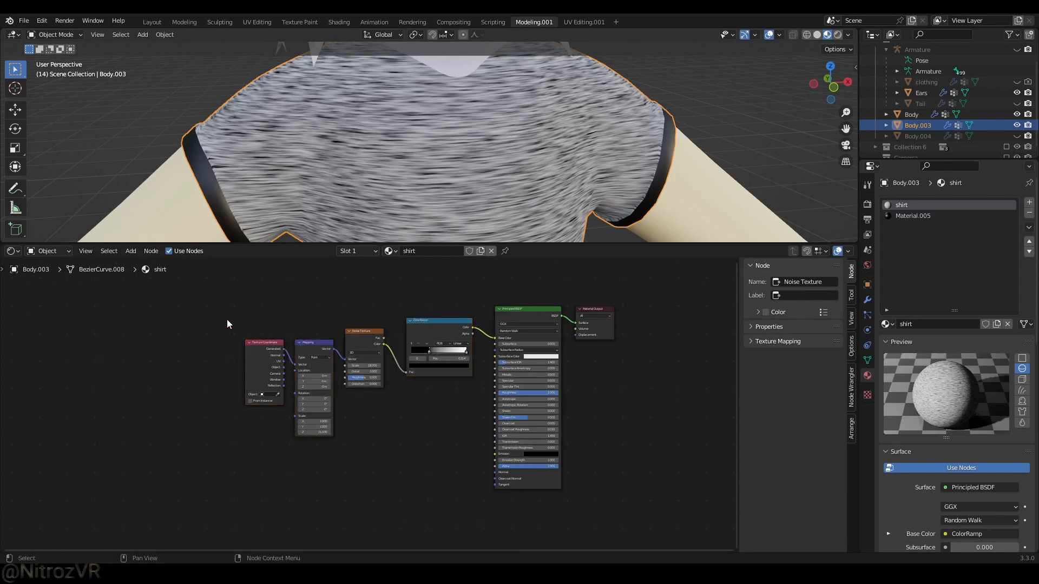
left_click_drag(256, 301, 427, 362)
key("g")
left_click(408, 443)
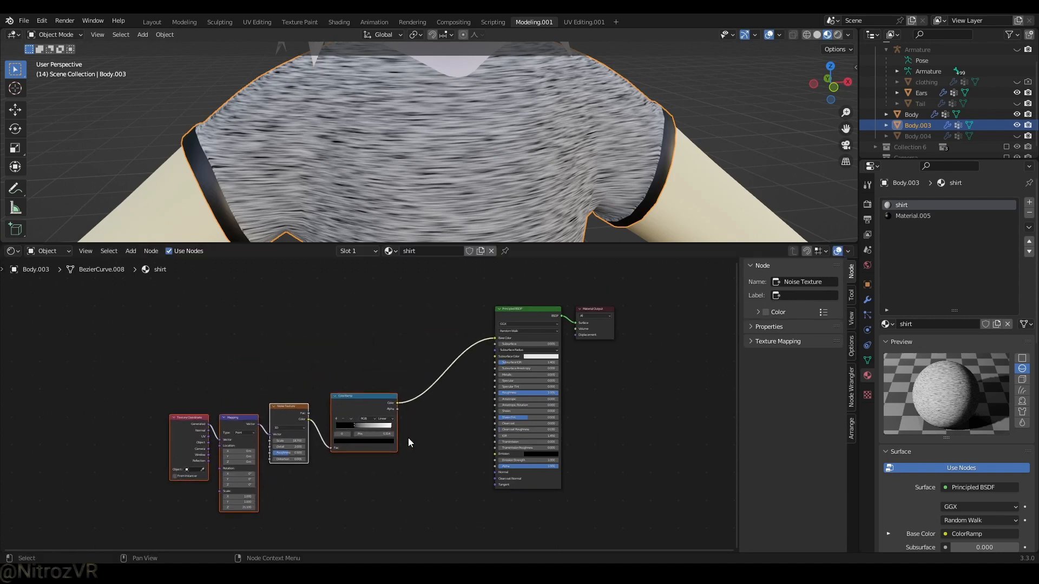
- Add a Bump node, link its Normal to the Principled BSDF's Normal and feed its Height from the ColorRamp's Color
middle_click_drag(408, 442, 406, 426)
left_click(418, 457)
key("F3")
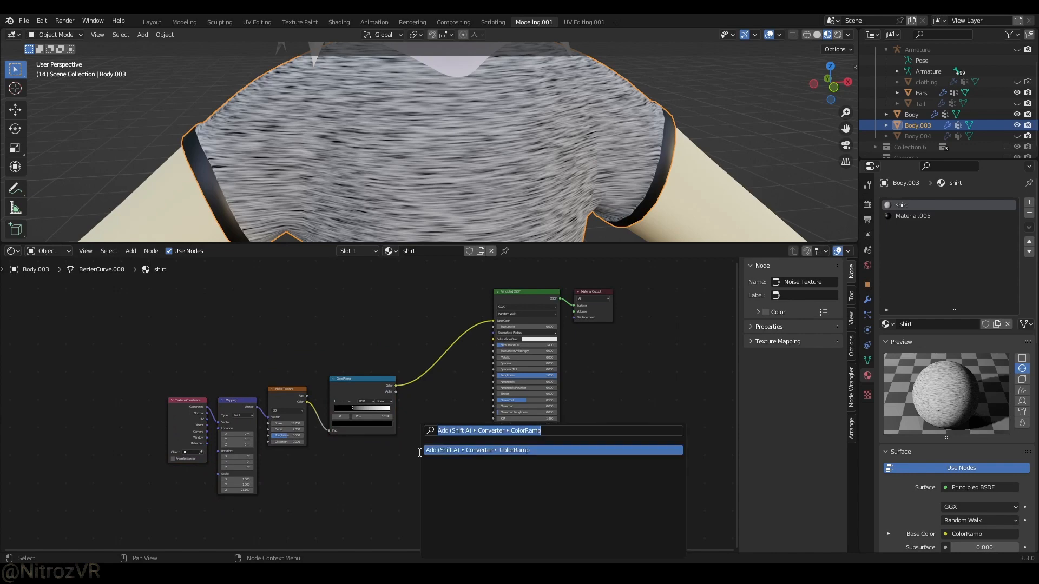
type("bump")
key("Return")
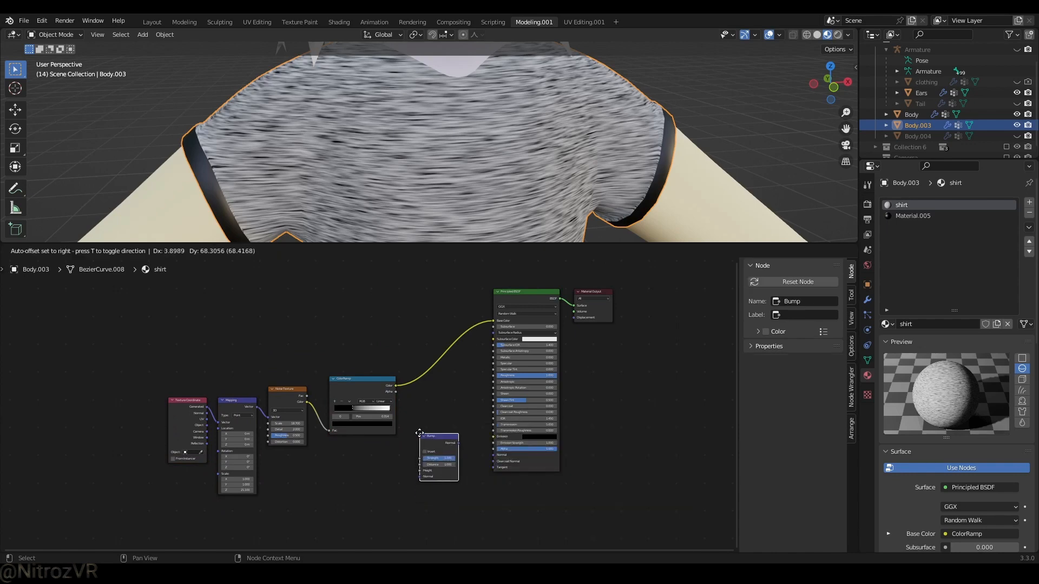
left_click(419, 433)
scroll(428, 428, "up", 4)
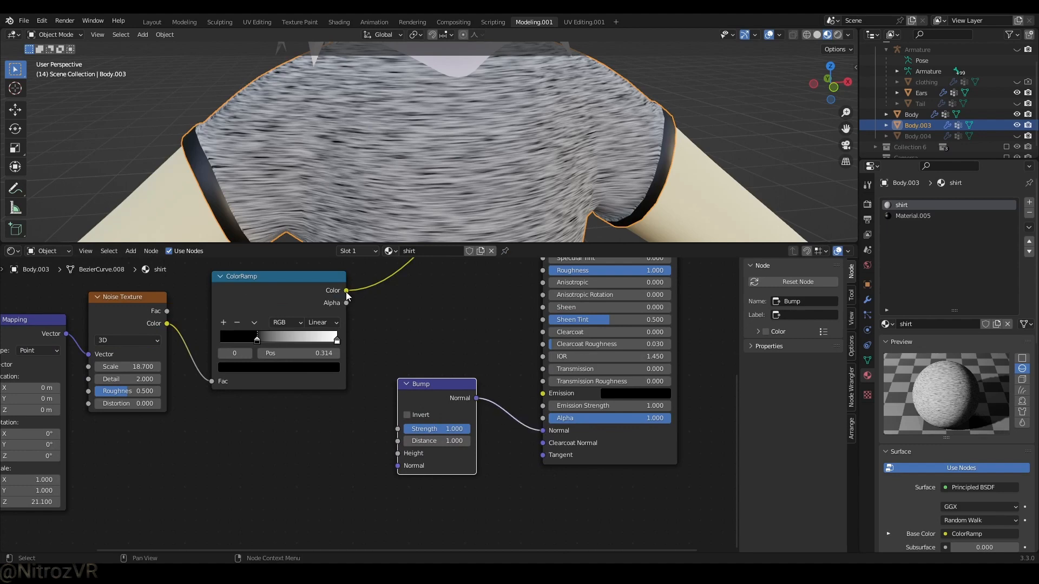
left_click_drag(347, 292, 397, 454)
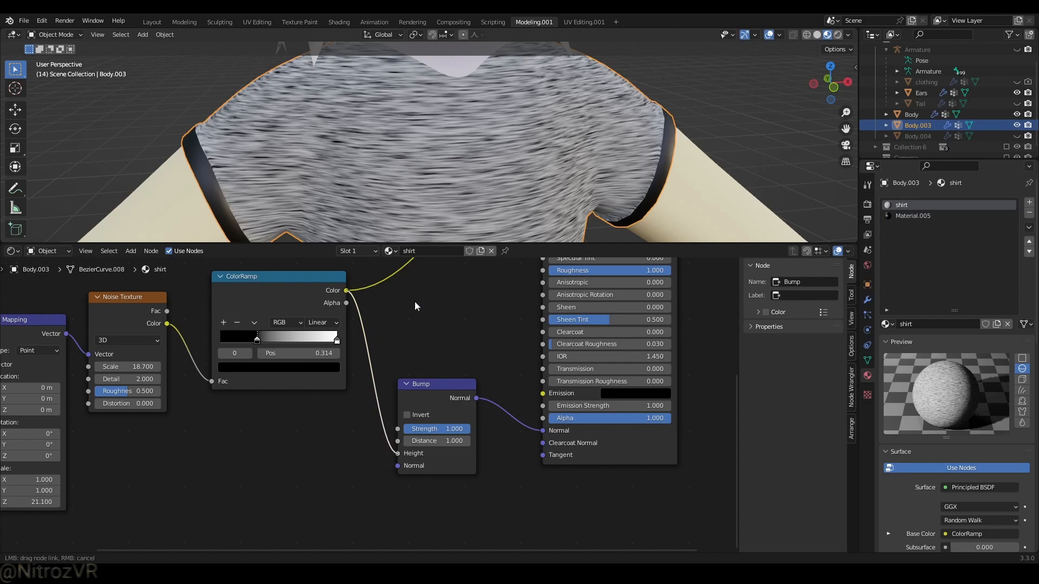
- Check the fabric relief up close on the shirt and reduce the Bump strength to 0.675
scroll(395, 308, "up", 1)
scroll(486, 171, "down", 2)
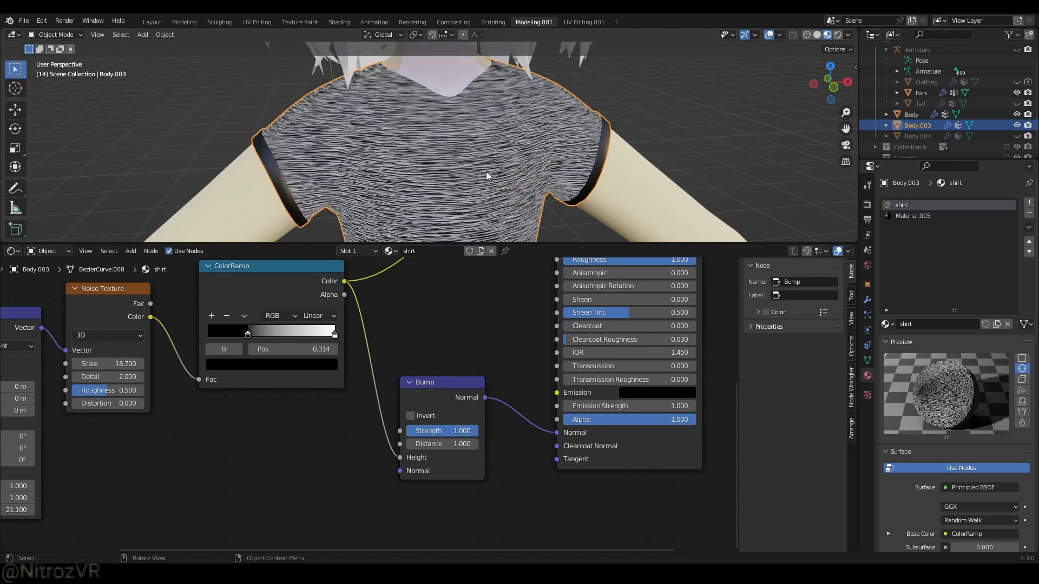
middle_click_drag(490, 201, 491, 179, "shift")
scroll(498, 158, "up", 4)
scroll(498, 149, "down", 1)
scroll(497, 232, "up", 3)
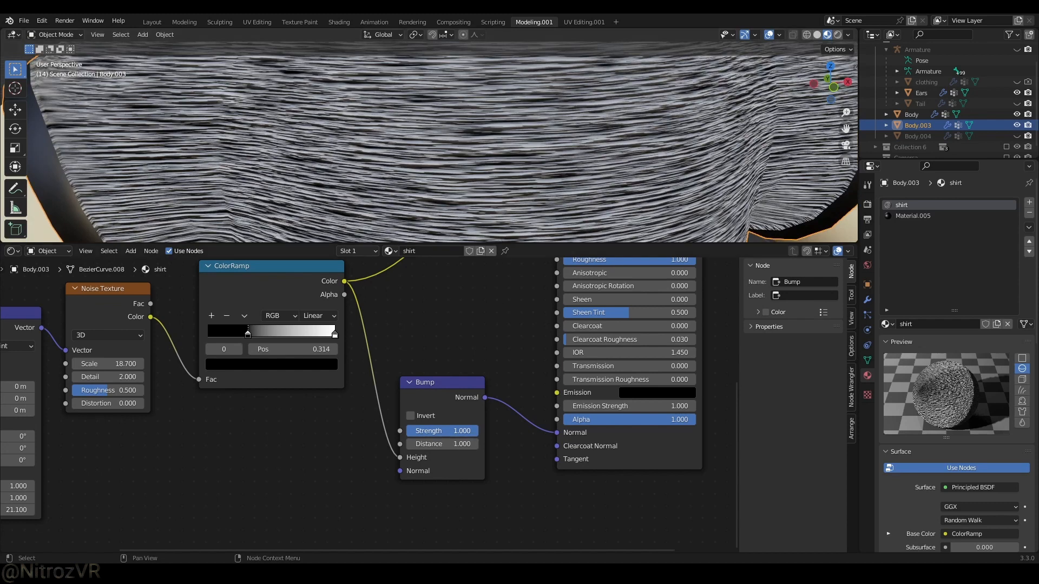
left_click_drag(474, 430, 450, 431)
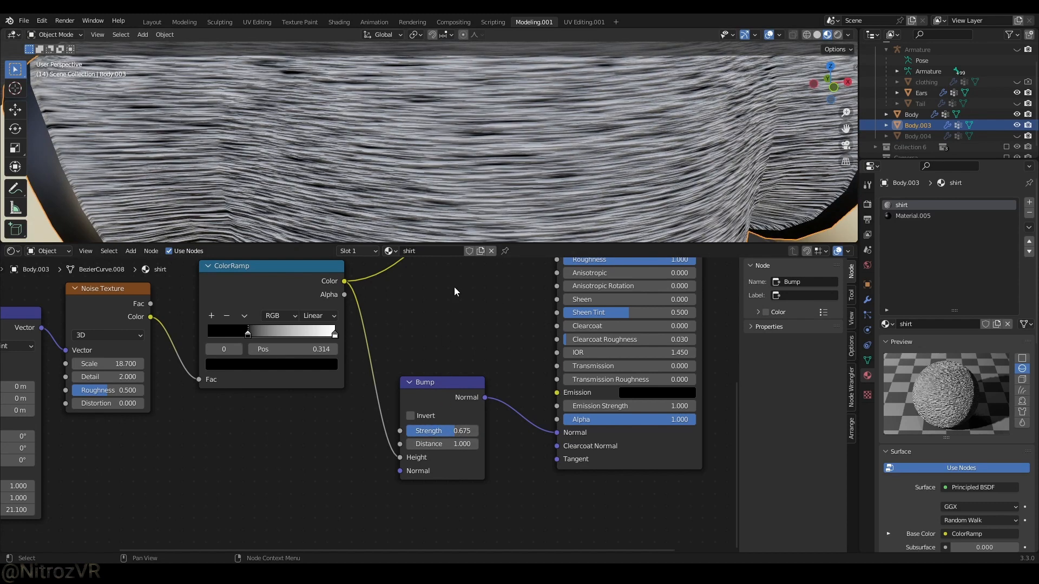
- Disconnect the ColorRamp from the Principled BSDF's Base Color and change that colour to pale pink
middle_click_drag(454, 292, 413, 449)
left_click_drag(493, 381, 368, 428)
scroll(449, 160, "down", 4)
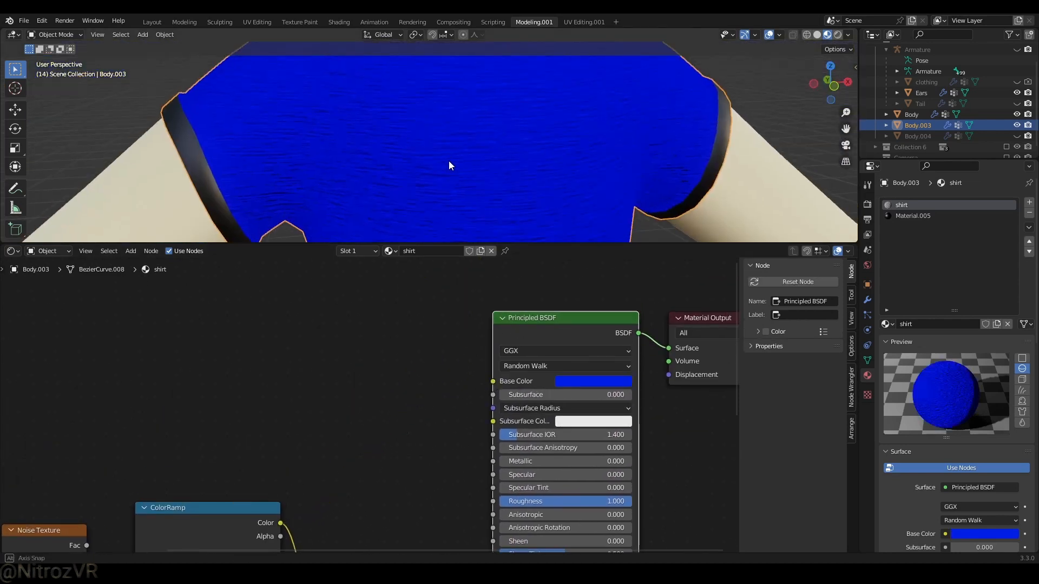
scroll(446, 180, "up", 3)
middle_click_drag(445, 181, 445, 190)
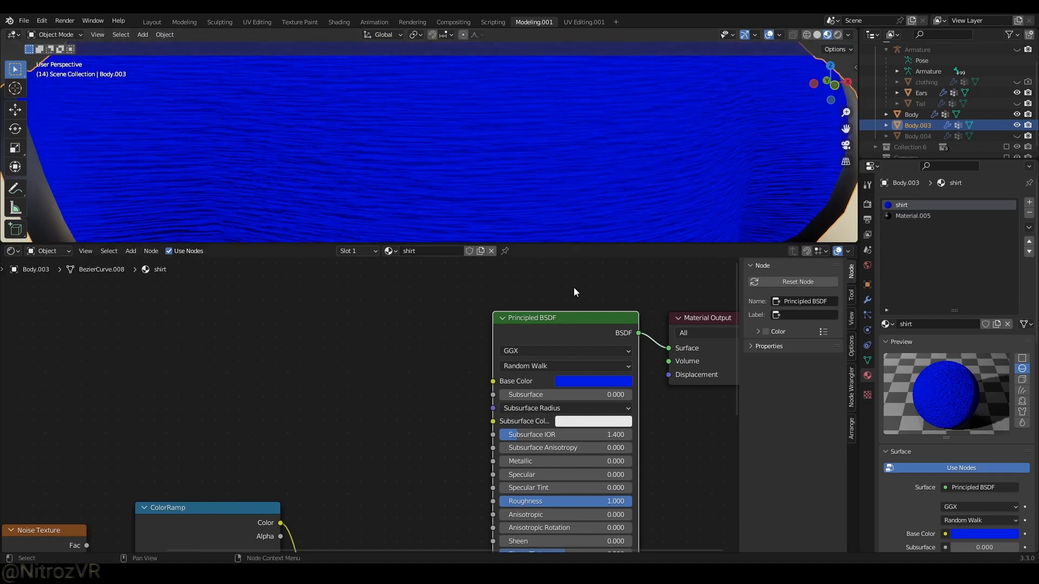
left_click(603, 382)
left_click_drag(630, 234, 604, 257)
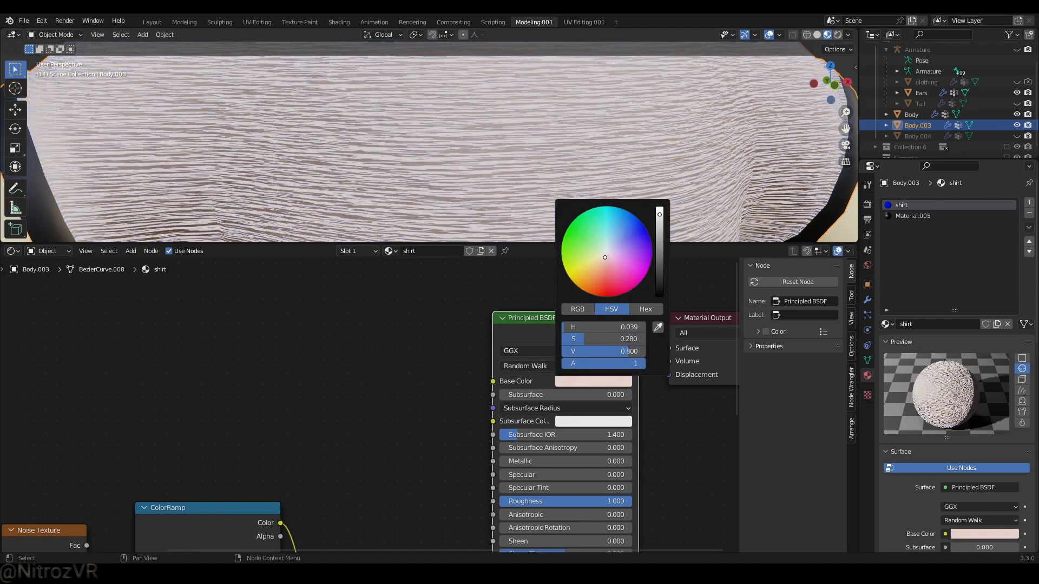
- Soften the shirt's fabric relief by setting the Bump node's strength to 0.350
middle_click_drag(408, 476, 433, 303)
middle_click_drag(410, 403, 418, 281)
scroll(418, 292, "up", 1)
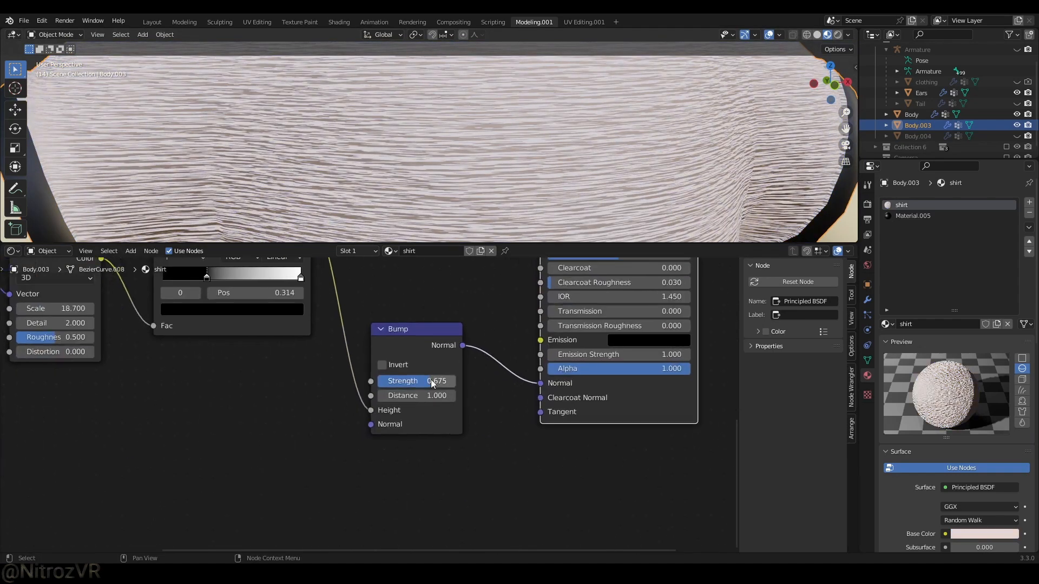
left_click_drag(433, 382, 404, 382)
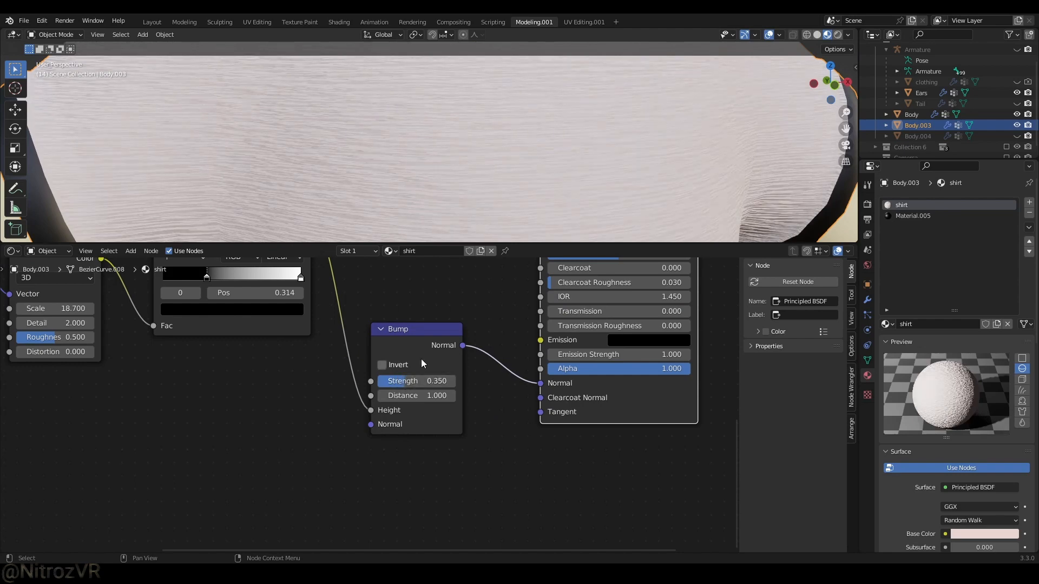
middle_click_drag(481, 296, 419, 487)
middle_click_drag(484, 339, 443, 456)
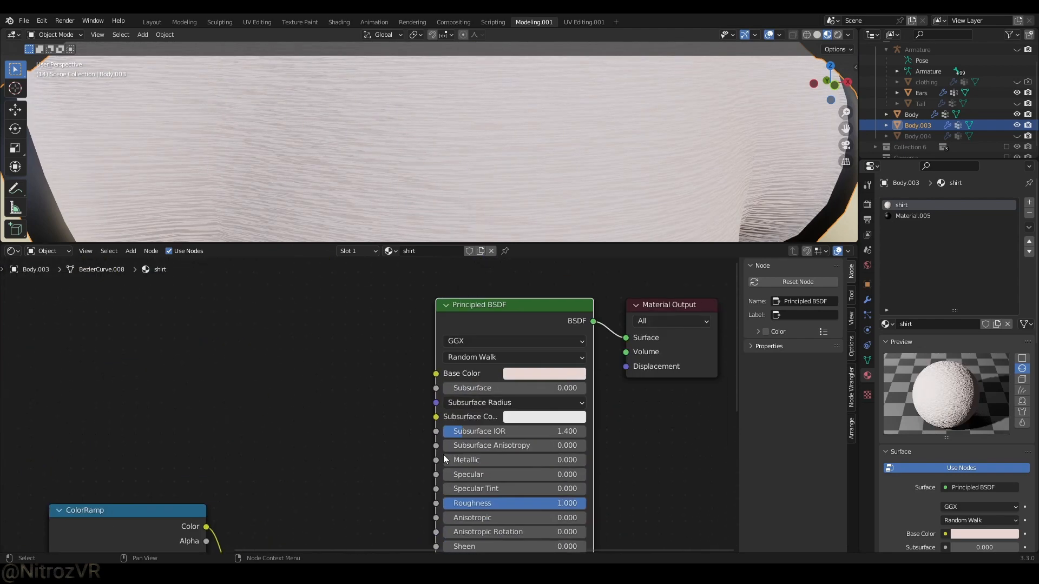
- Darken the shirt material's Base Color to a muted greyish pink and check it on the shirt's front and back
left_click(538, 371)
left_click_drag(620, 209, 619, 225)
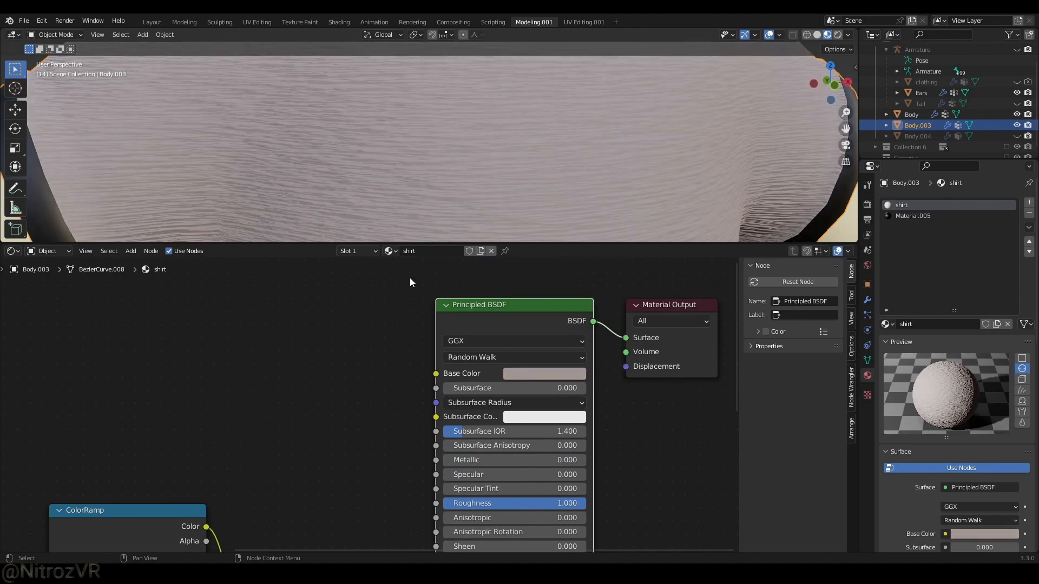
left_click_drag(456, 241, 382, 556)
scroll(562, 436, "down", 3)
left_click(644, 450)
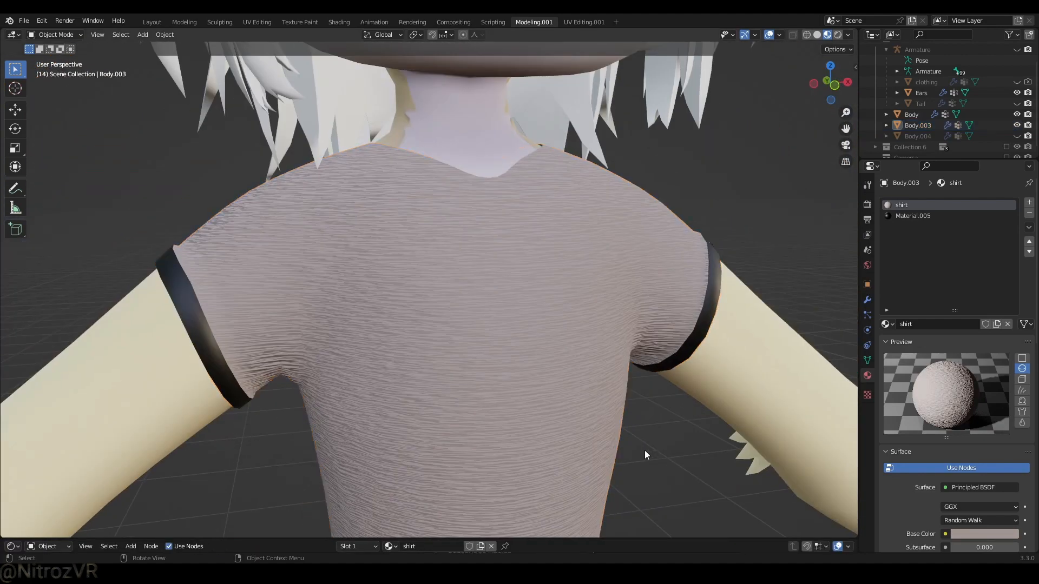
middle_click_drag(644, 450, 412, 525)
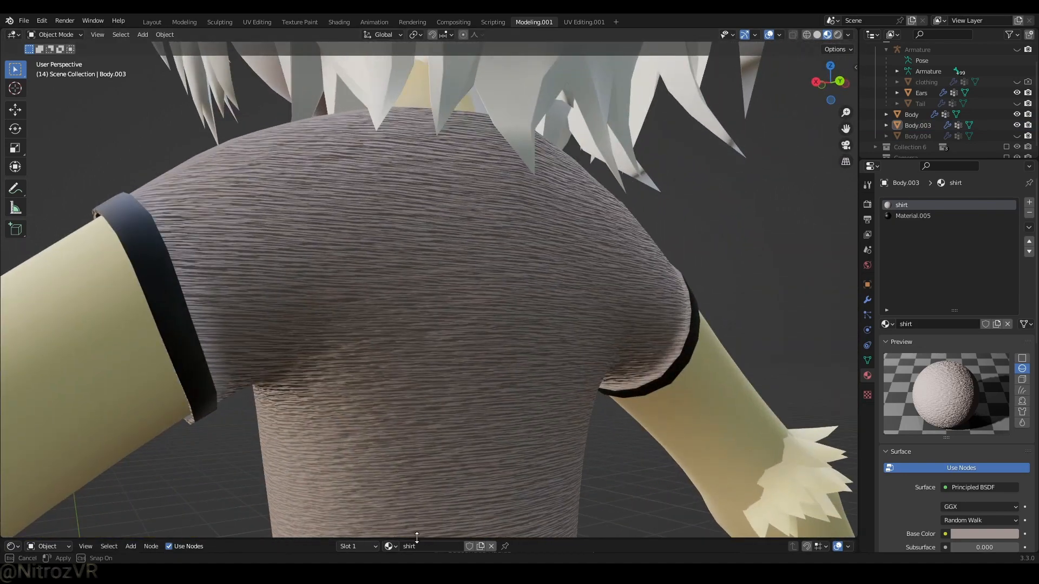
- Soften the fabric relief by setting the shirt's Bump strength to 0.092 and check the result around the shirt
left_click_drag(416, 537, 433, 346)
left_click(447, 254)
scroll(375, 436, "down", 3)
middle_click_drag(378, 485, 394, 264)
left_click_drag(332, 466, 314, 466)
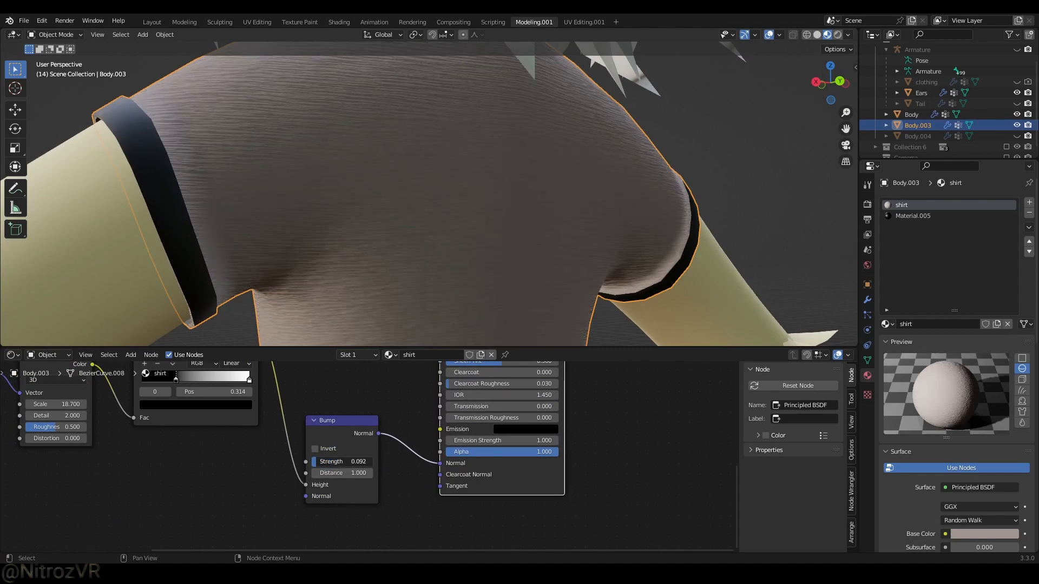
middle_click_drag(378, 268, 454, 242)
scroll(319, 269, "down", 5)
scroll(323, 269, "up", 3)
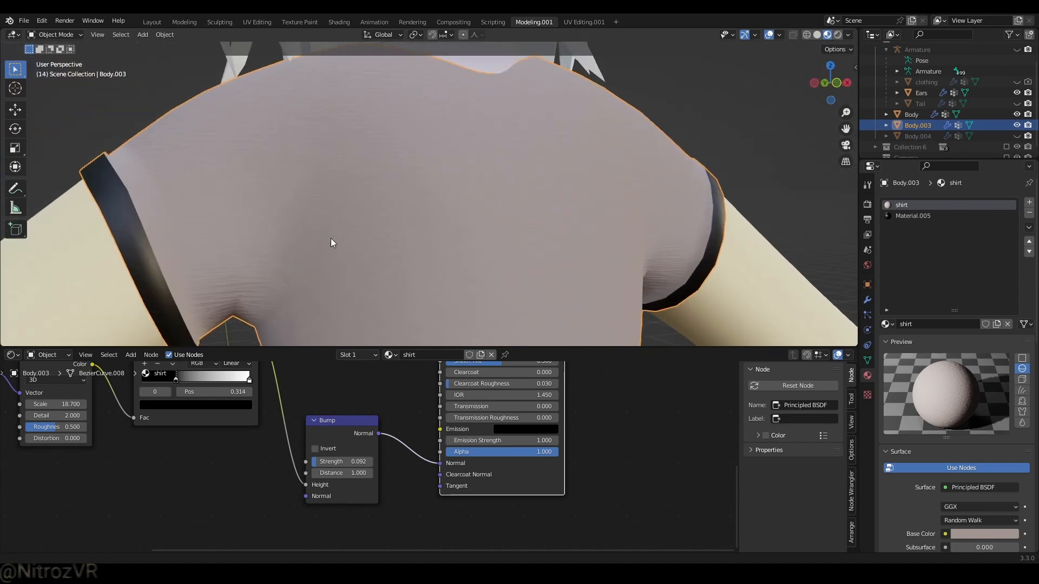
- Copy the shirt's fabric nodes, from Texture Coordinate through Bump, into Material.005 and link the Bump to the Principled BSDF's Normal
left_click_drag(302, 350, 300, 288)
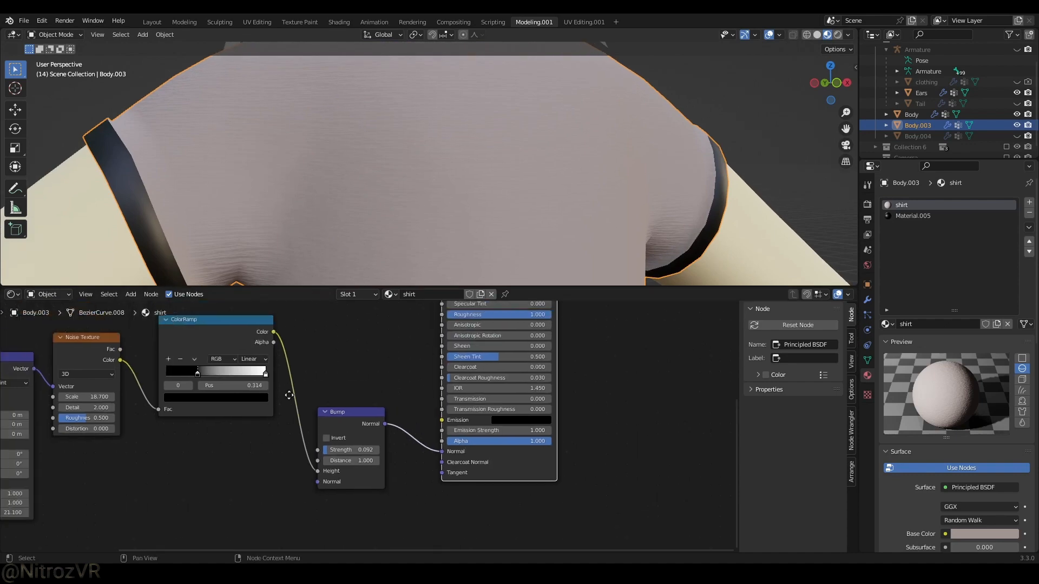
scroll(294, 427, "down", 3)
middle_click_drag(293, 427, 352, 438)
left_click_drag(173, 384, 455, 473)
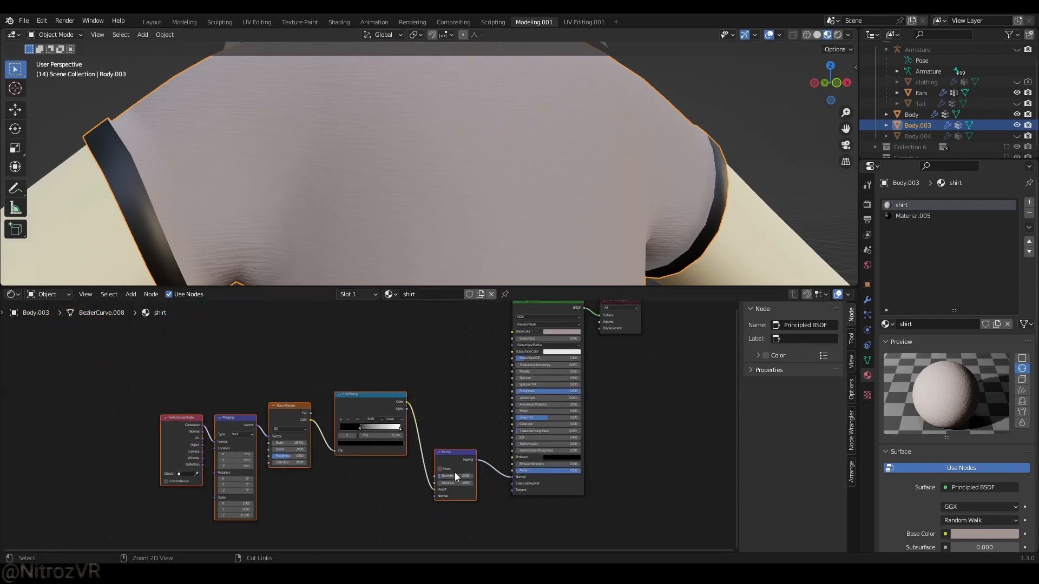
left_click(929, 219)
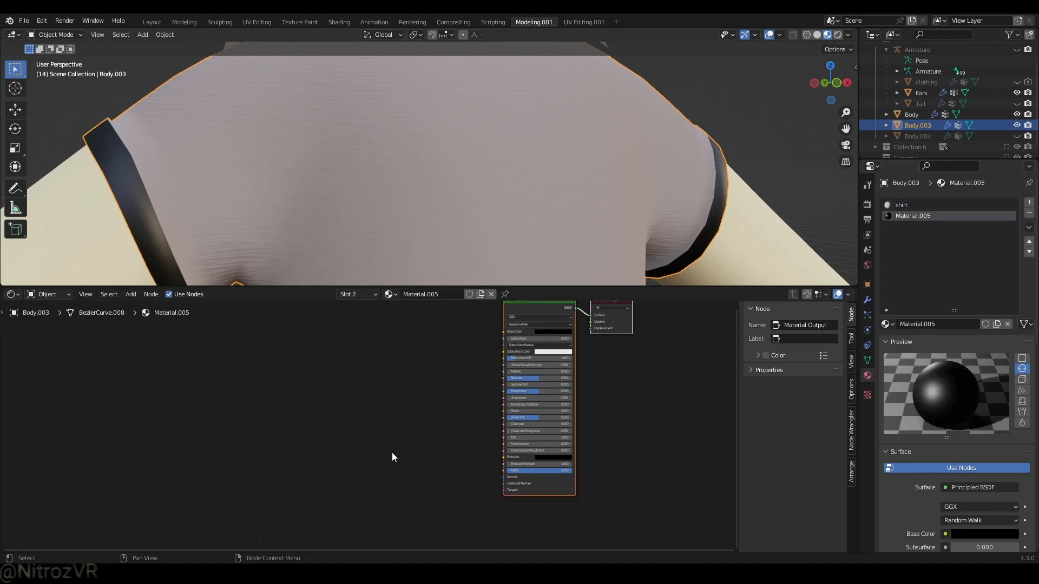
key("ctrl+v")
scroll(395, 399, "up", 3)
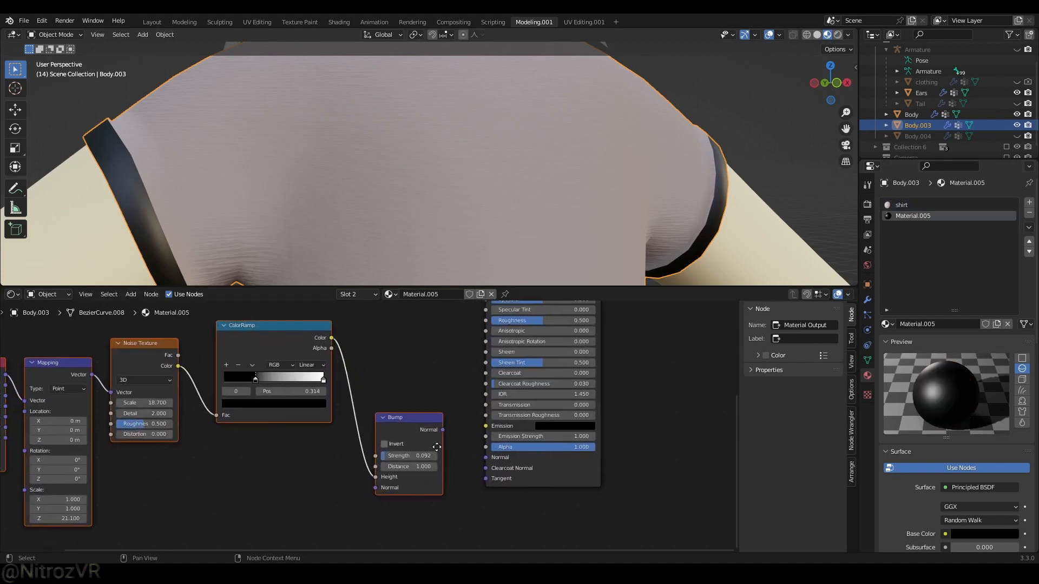
left_click_drag(392, 400, 434, 427)
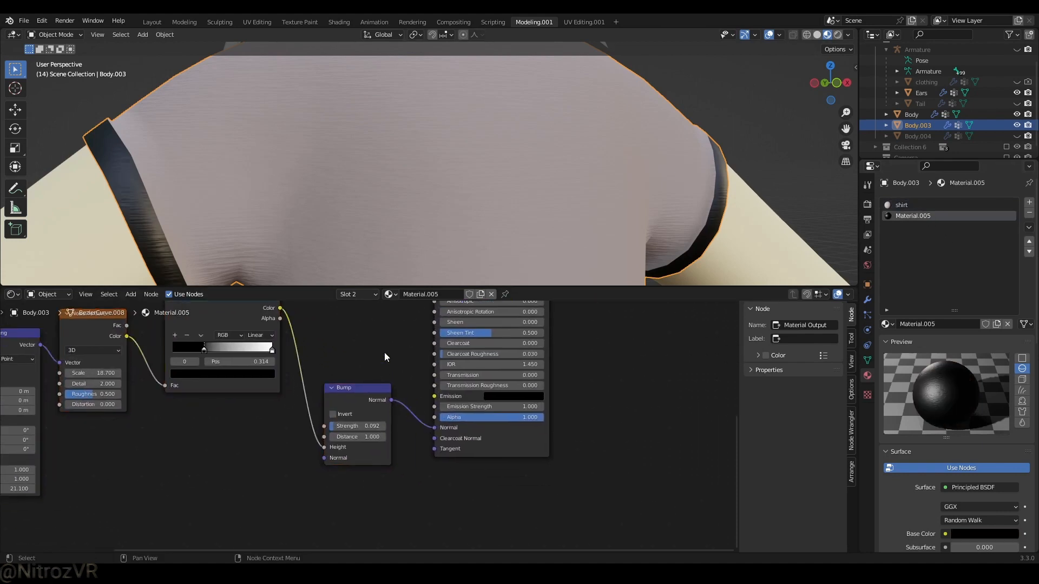
- Set the roughness of the black trim's Material.005 to 1.000 and inspect the sleeve cuff
middle_click_drag(248, 242, 431, 243)
middle_click_drag(419, 305, 357, 429)
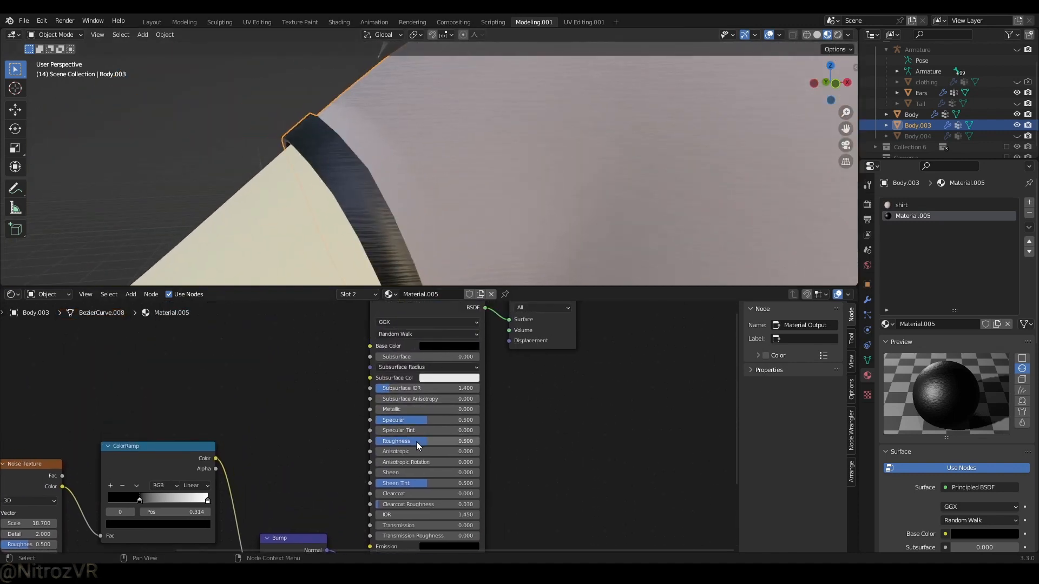
left_click_drag(417, 441, 476, 441)
scroll(184, 142, "up", 3)
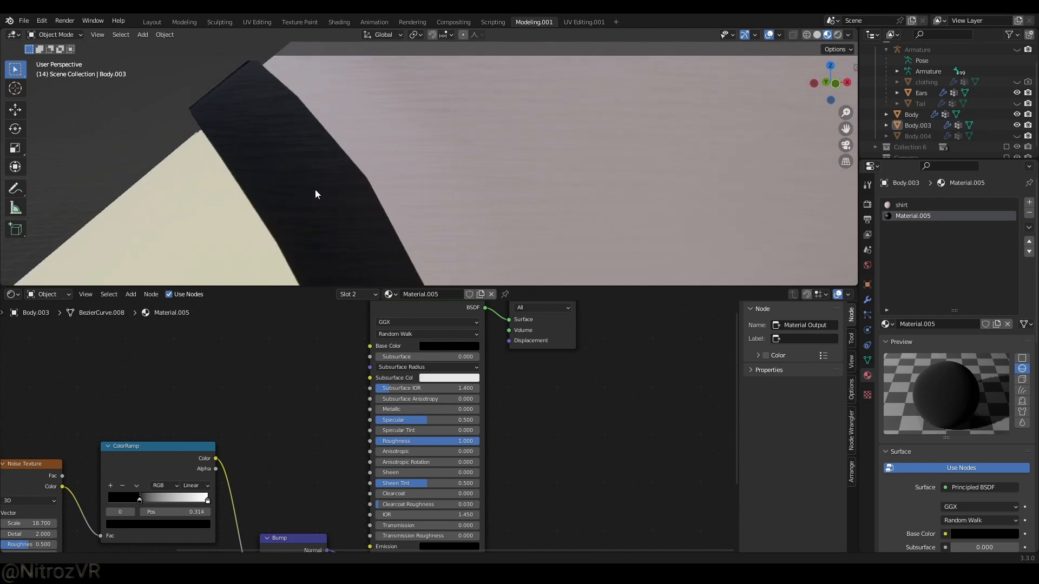
middle_click_drag(315, 190, 326, 182)
scroll(327, 182, "down", 5)
middle_click_drag(498, 166, 430, 234)
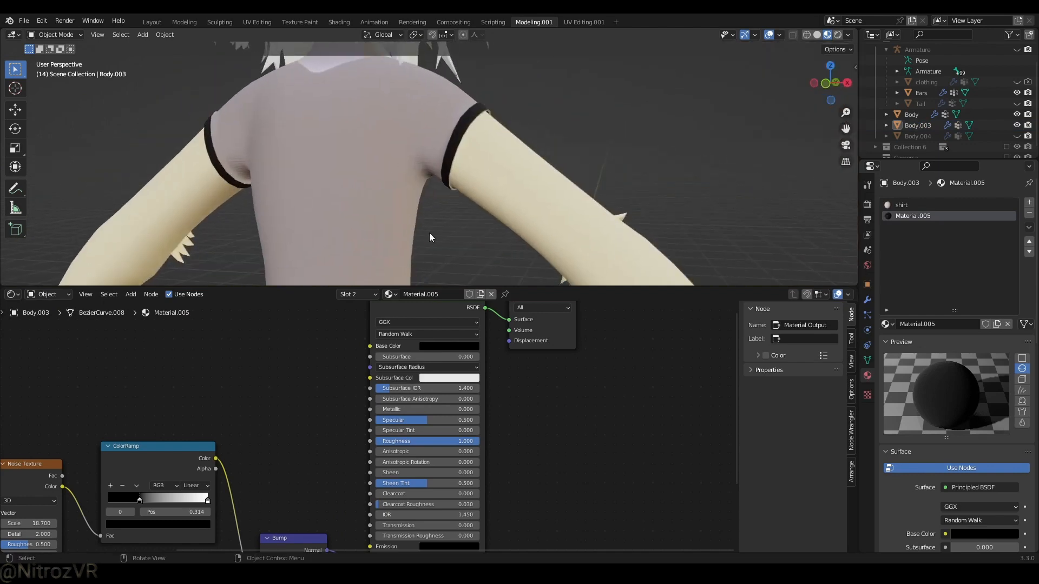
- Look over the whole shirt, then hide it and show and select the black clothing bodysuit instead
left_click_drag(513, 286, 521, 495)
scroll(521, 379, "down", 3)
middle_click_drag(471, 361, 444, 342)
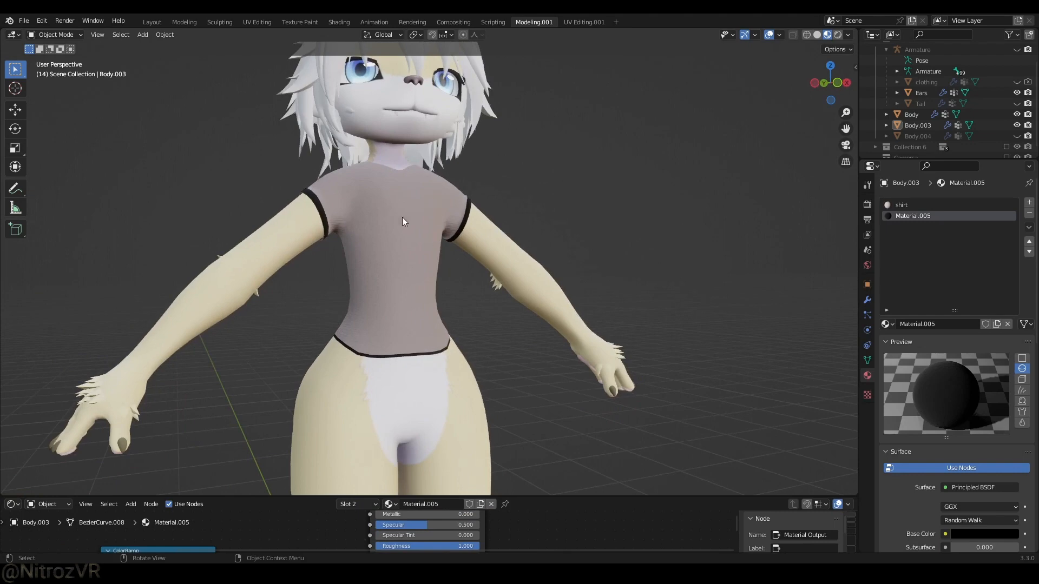
middle_click_drag(428, 261, 441, 333)
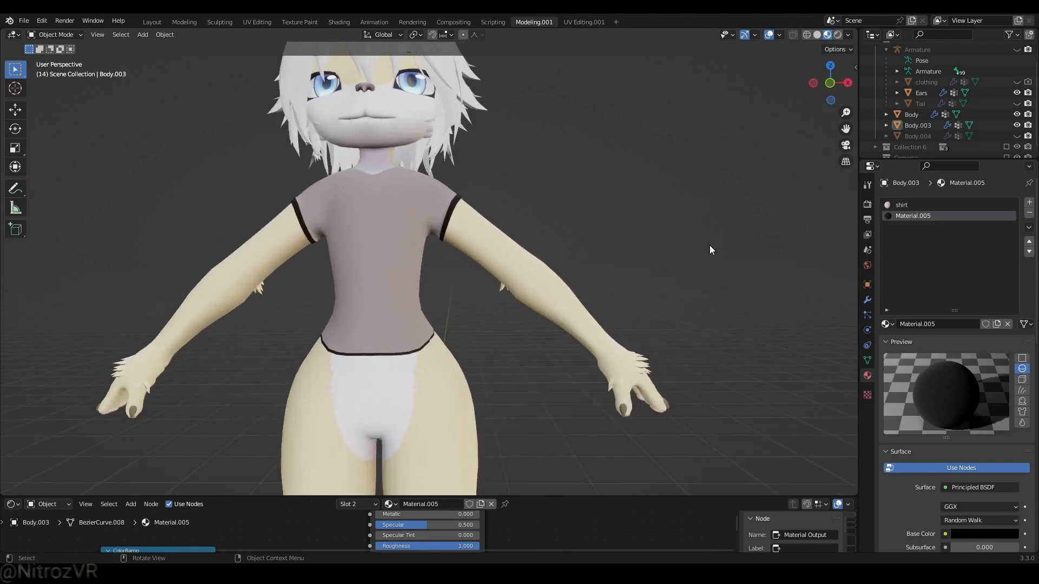
left_click(401, 202)
left_click(1016, 125)
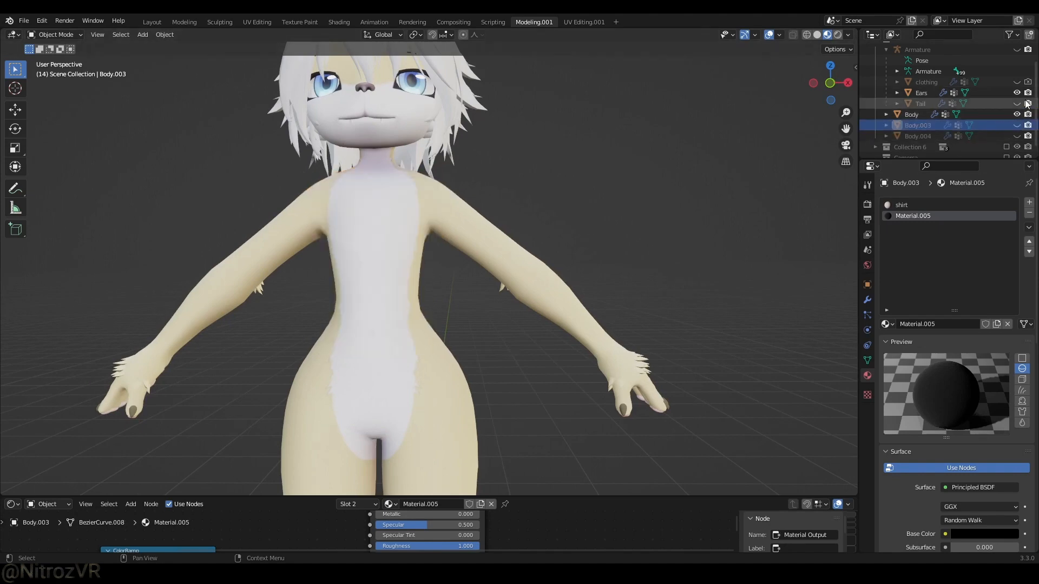
left_click(1016, 81)
middle_click_drag(541, 276, 518, 262)
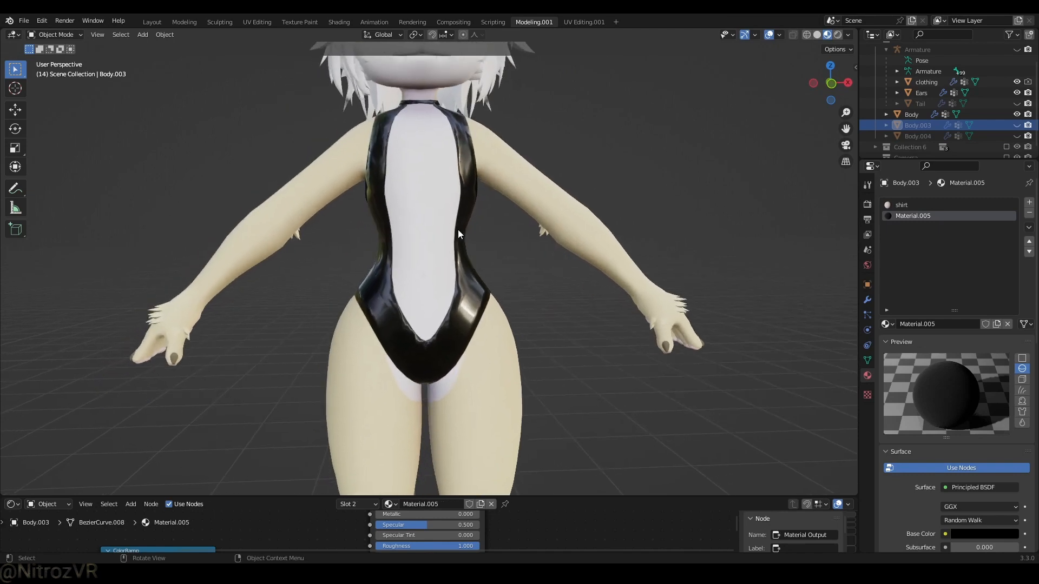
middle_click_drag(413, 351, 474, 353)
left_click(474, 353)
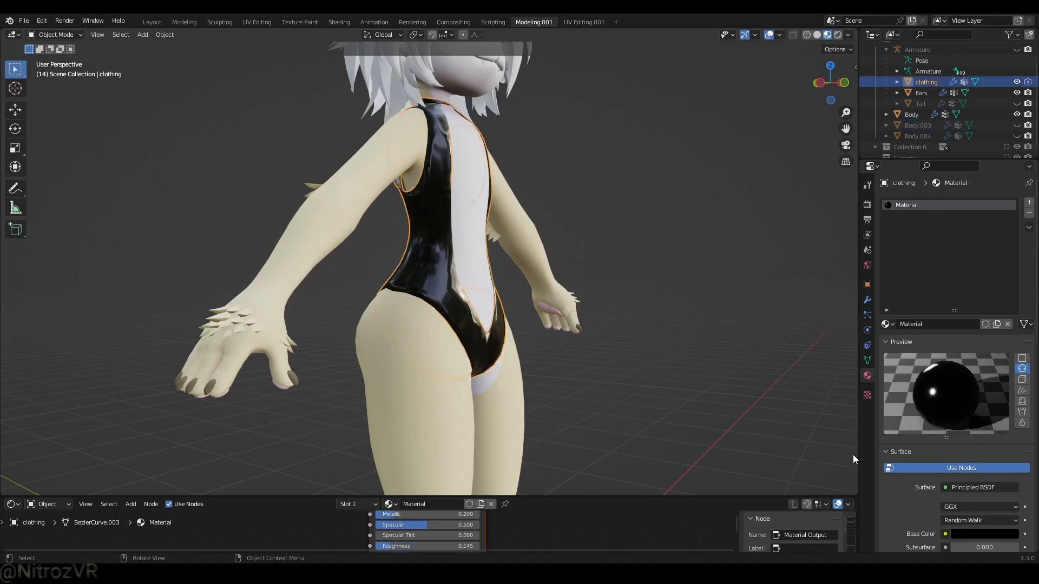
- Turn on all display toggles of the bodysuit's Solidify modifier and inspect the thickness along its edges
left_click(867, 301)
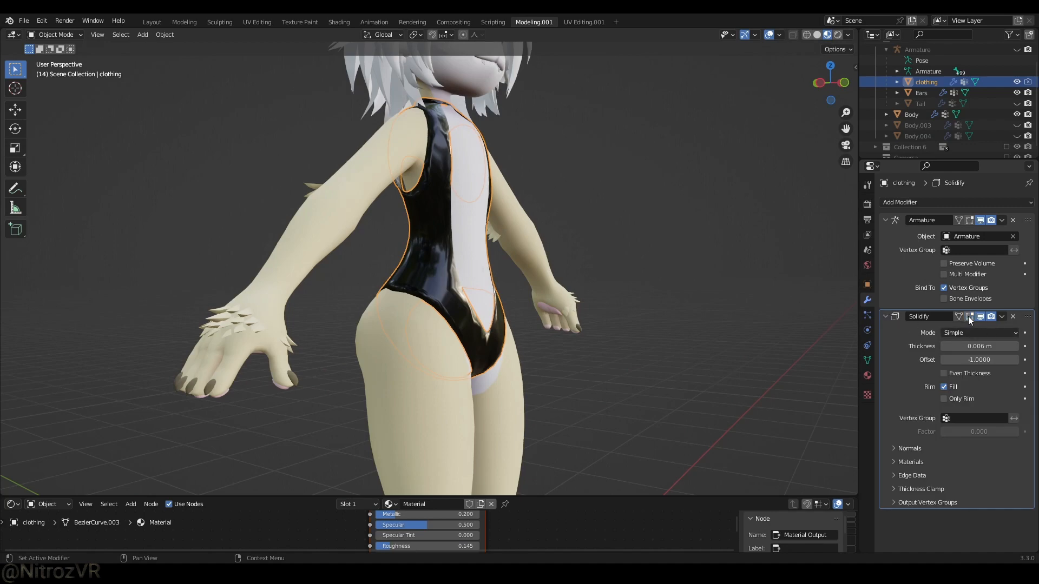
left_click_drag(980, 316, 991, 317)
middle_click_drag(742, 271, 798, 306)
left_click_drag(959, 316, 995, 317)
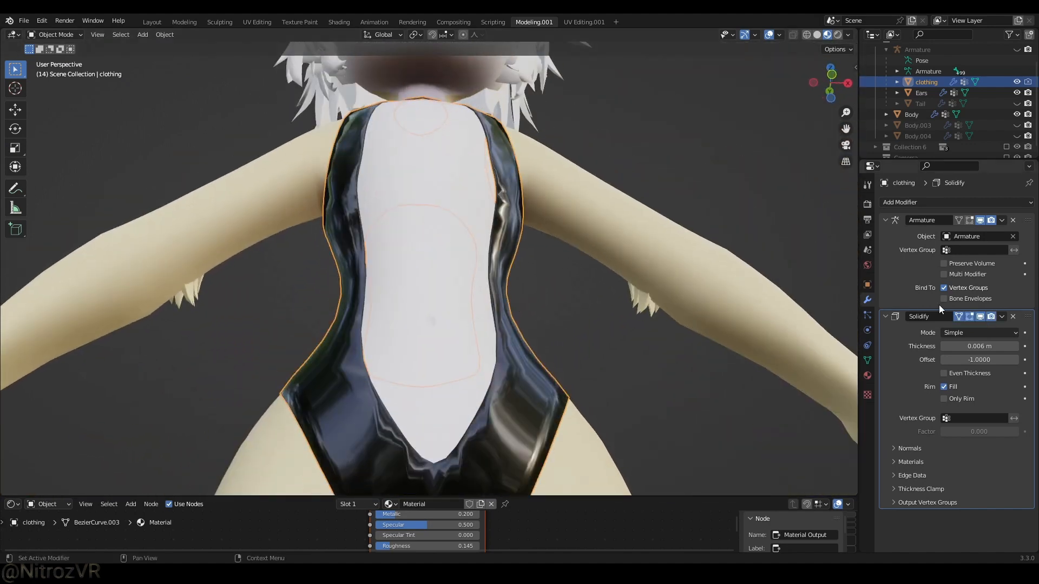
middle_click_drag(638, 324, 550, 255)
scroll(515, 394, "up", 1)
scroll(492, 261, "up", 7)
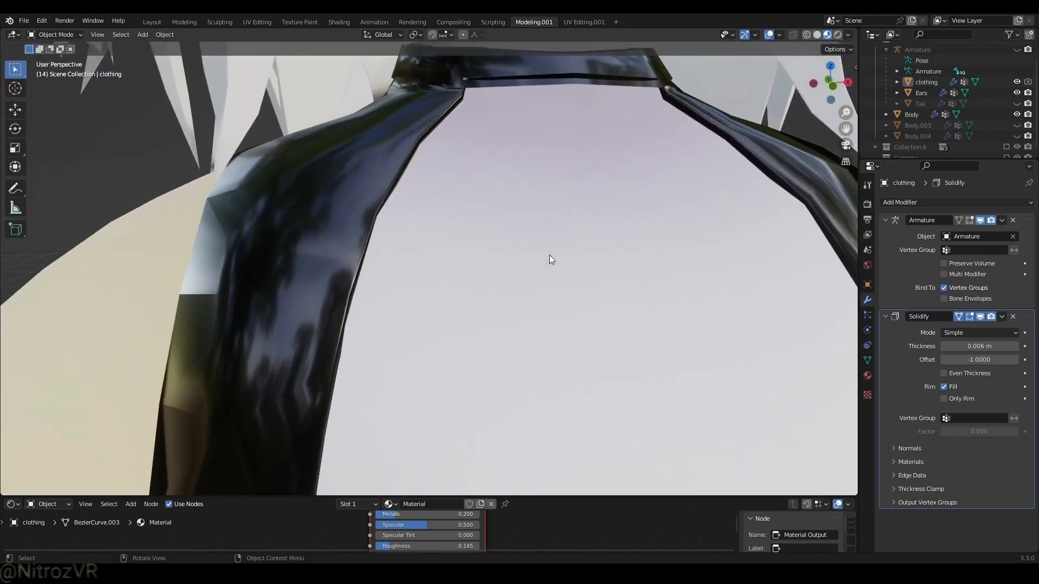
scroll(531, 287, "down", 7)
scroll(523, 257, "down", 5, "shift")
left_click(502, 303)
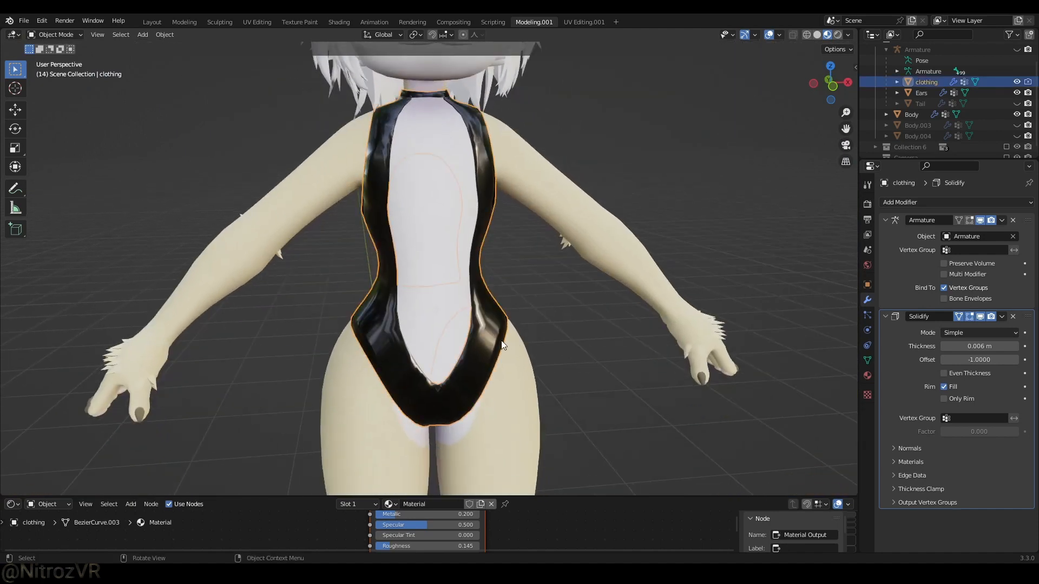
- Hide the bodysuit and bring the shirt back into view
key("h")
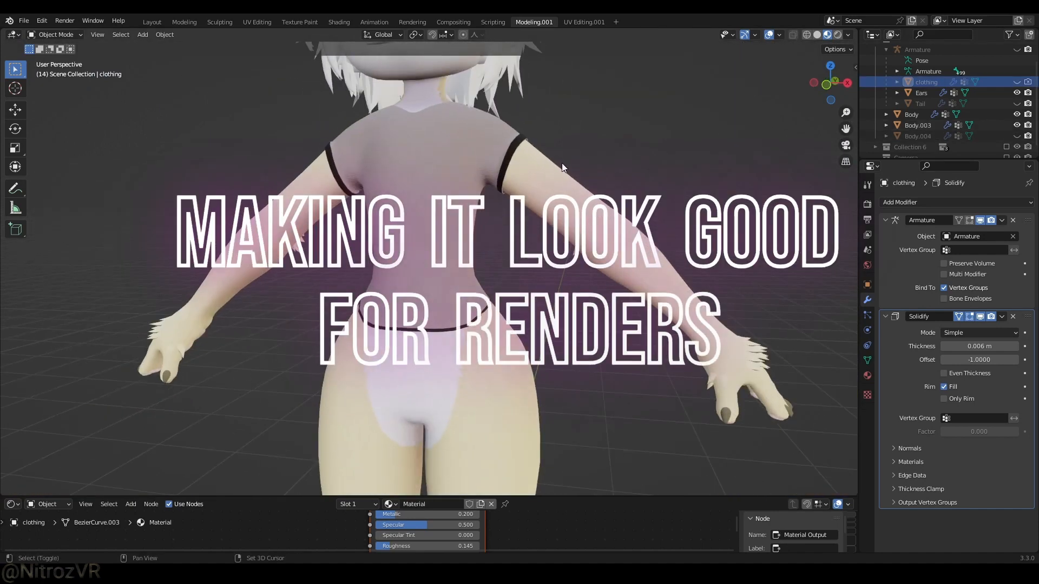
middle_click_drag(562, 163, 595, 270, "shift")
scroll(595, 271, "up", 6)
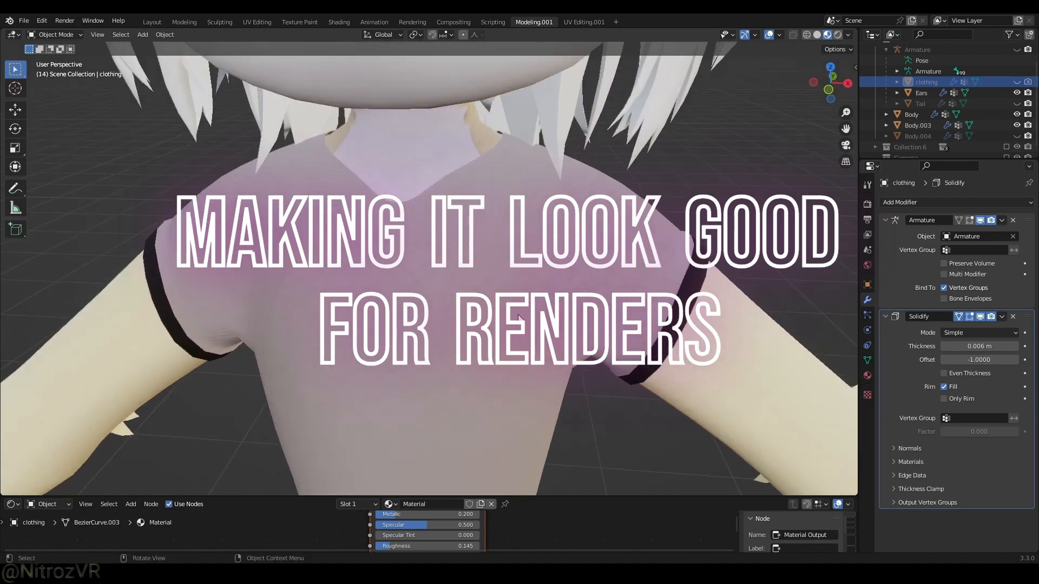
- Smooth the black face loop of the first sleeve cuff in Edit Mode and check it in Object Mode
middle_click_drag(528, 269, 175, 188)
scroll(460, 266, "up", 1)
middle_click_drag(264, 233, 424, 198)
left_click(423, 195)
key("Tab")
middle_click_drag(347, 137, 360, 228)
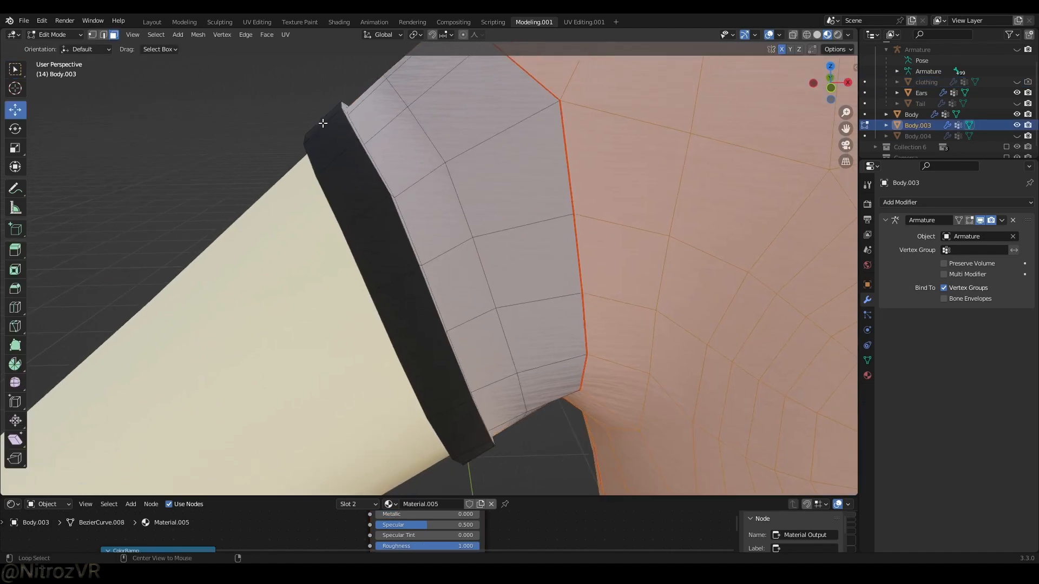
left_click(360, 229, "alt")
left_click(20, 381)
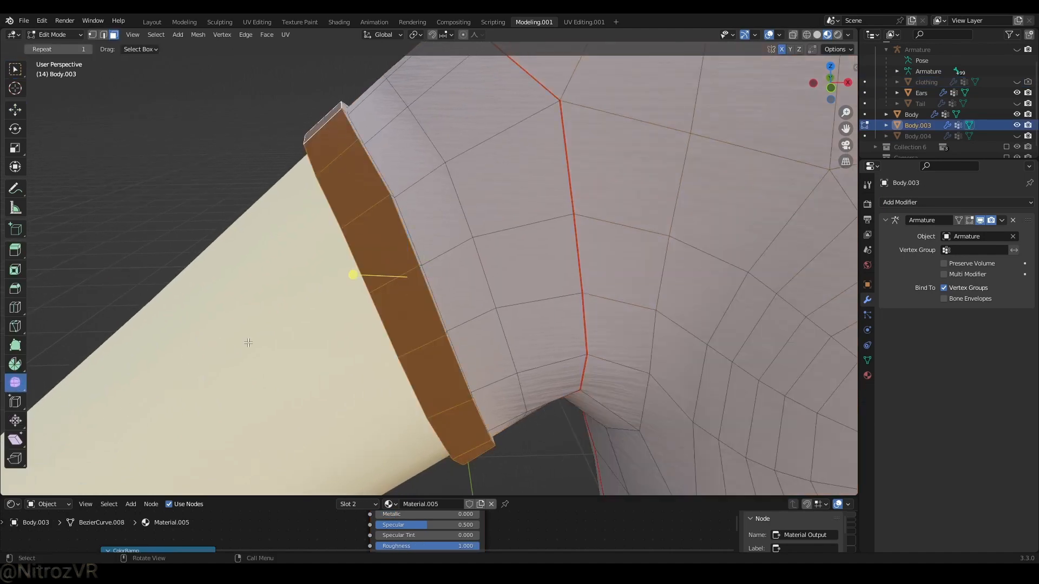
left_click_drag(351, 275, 482, 293)
middle_click_drag(482, 292, 508, 293)
key("Tab")
middle_click_drag(349, 233, 323, 225)
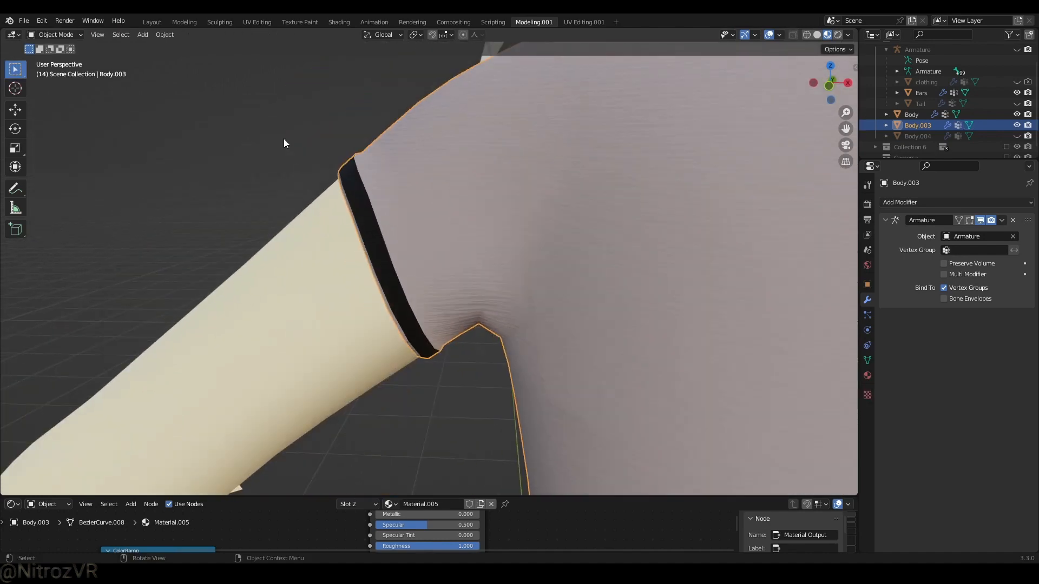
- Try smoothing the black face loop of the opposite sleeve cuff
middle_click_drag(596, 223, 461, 246, "shift")
scroll(461, 247, "up", 3)
key("Tab")
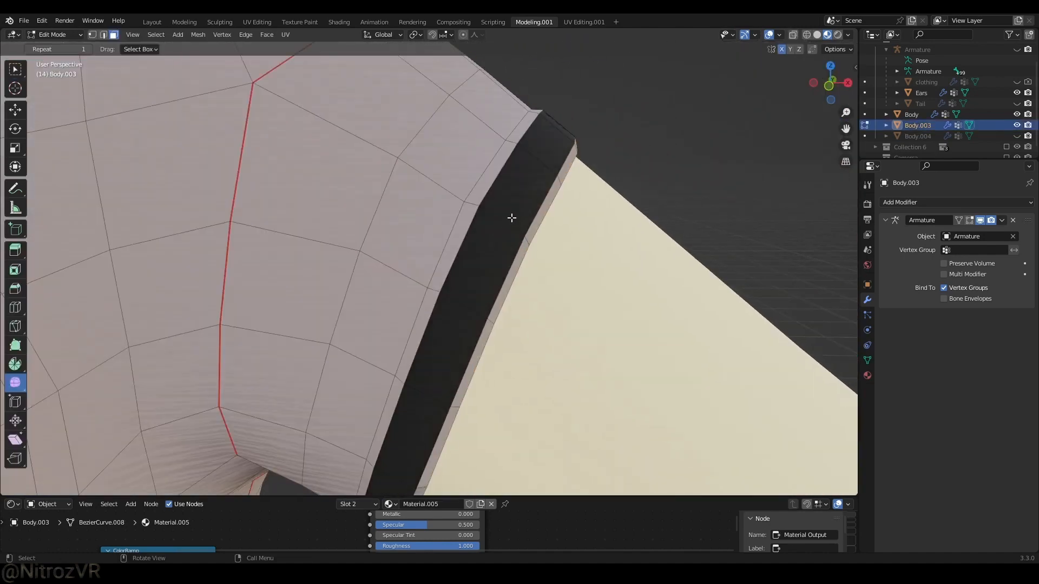
left_click(535, 164, "alt")
middle_click_drag(535, 164, 551, 183)
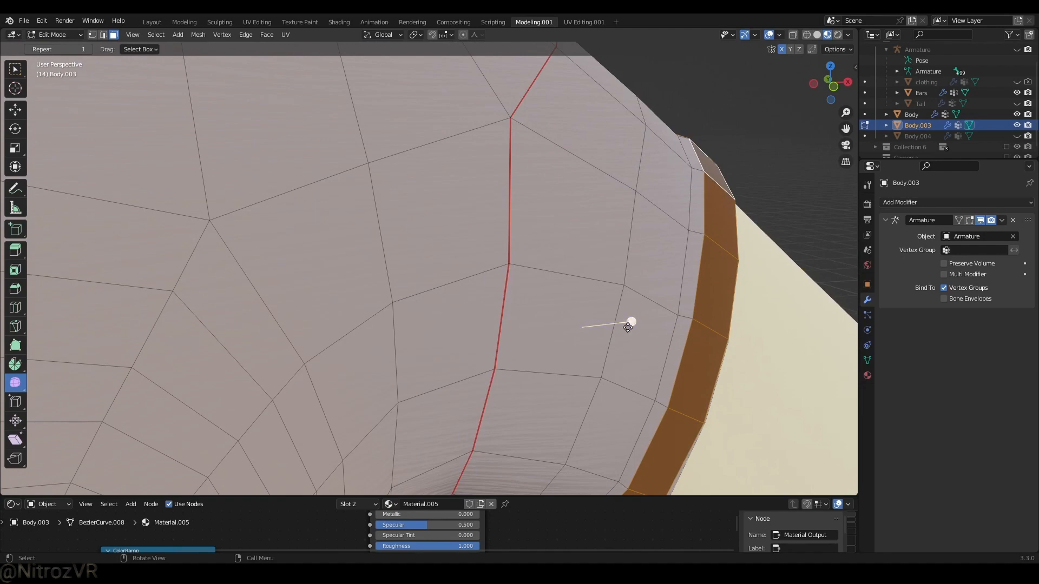
left_click_drag(631, 322, 765, 338)
scroll(597, 312, "down", 5)
scroll(598, 313, "down", 1)
middle_click_drag(597, 312, 606, 293)
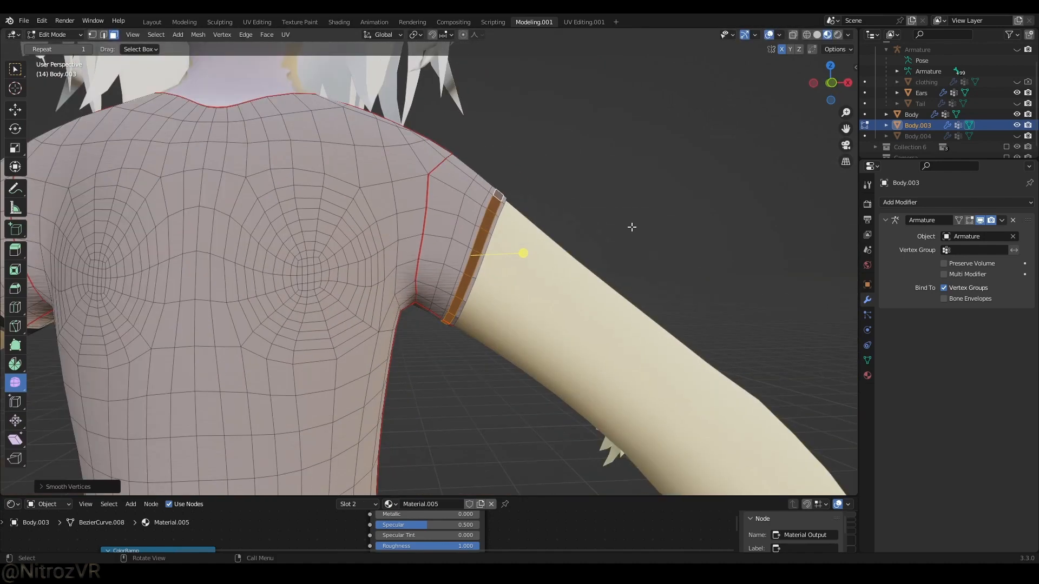
- Undo the last edits to the opposite sleeve cuff and return to Object Mode
left_click(631, 227)
scroll(494, 274, "down", 2)
middle_click_drag(494, 274, 563, 275)
key("ctrl+z")
key("ctrl+z")
key("ctrl+z")
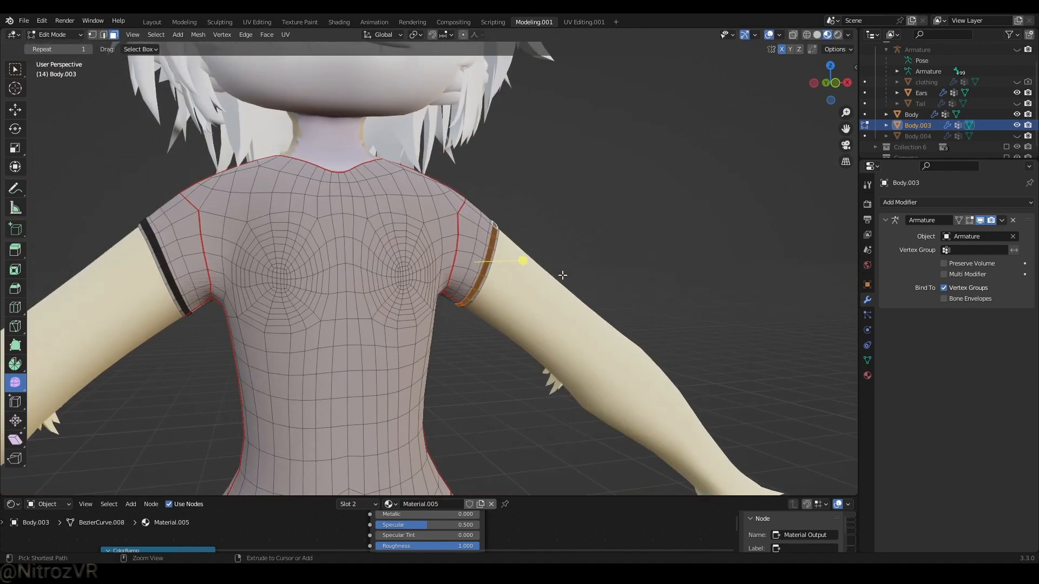
key("Tab")
scroll(495, 297, "down", 4)
scroll(495, 296, "up", 2)
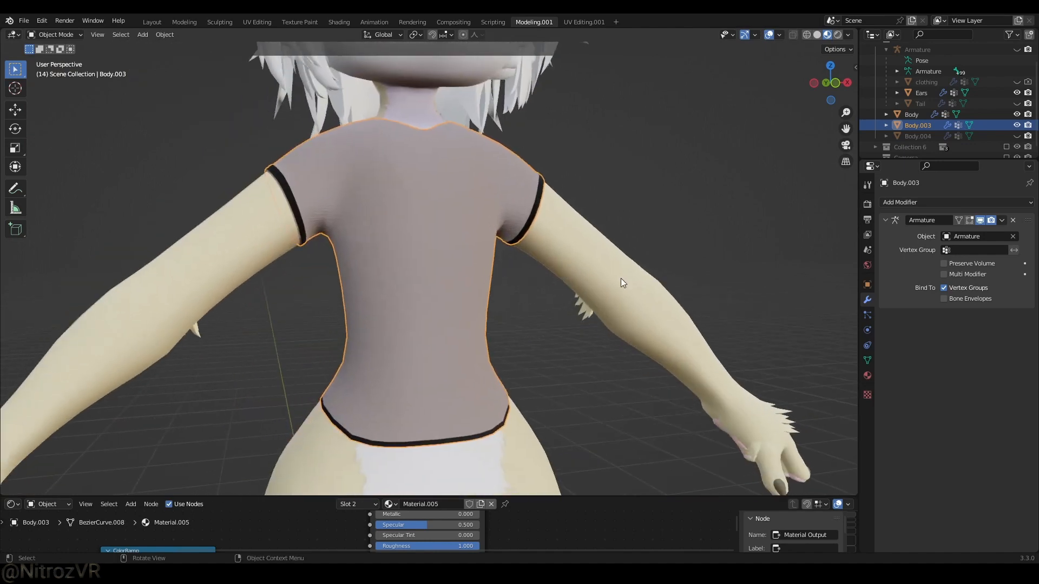
- Add a Subdivision Surface modifier to the shirt and toggle its viewport display to compare the shape
left_click(913, 202)
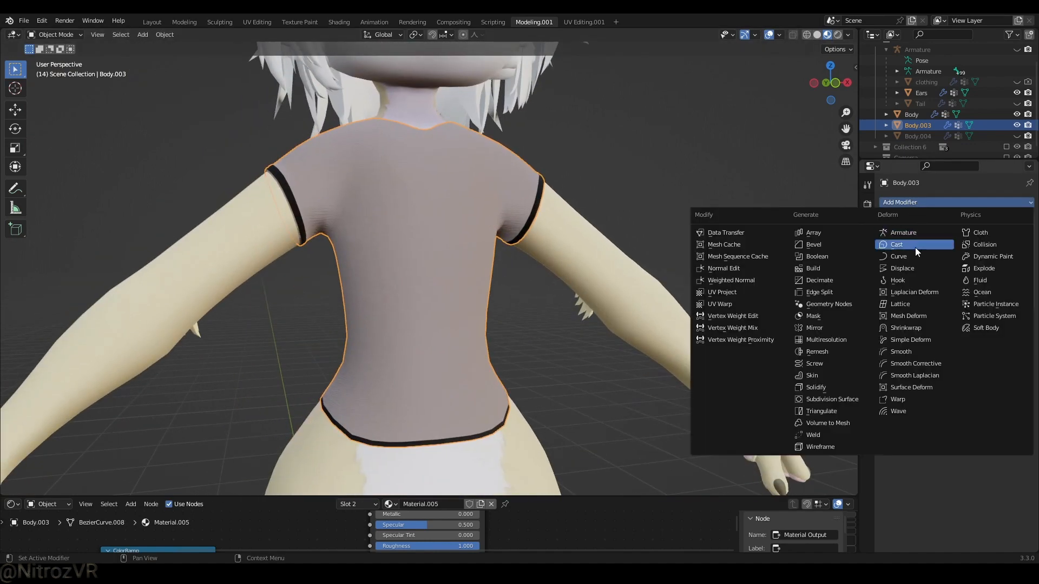
left_click(832, 400)
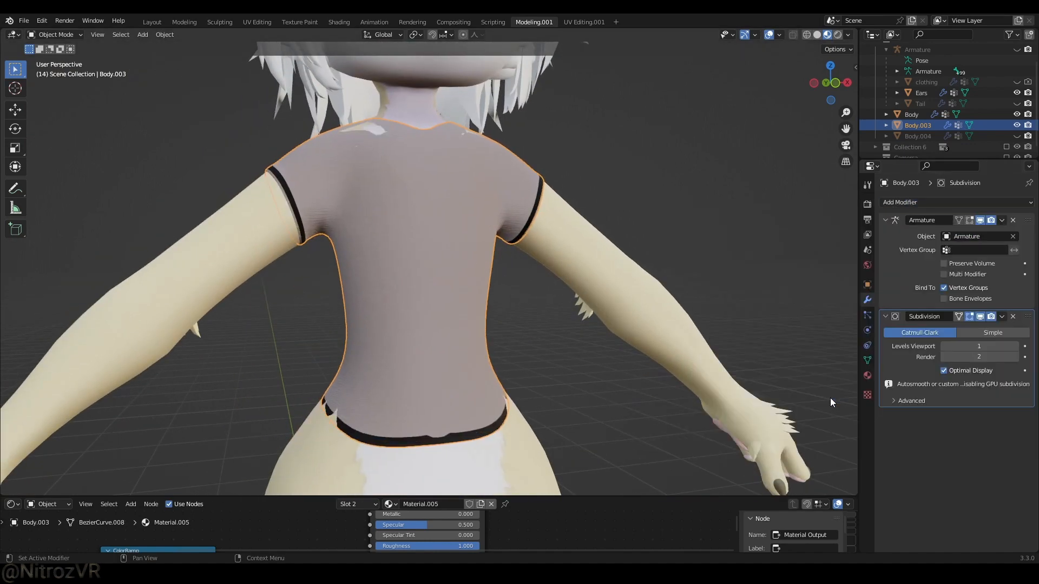
left_click(980, 317)
left_click(974, 319)
key("q")
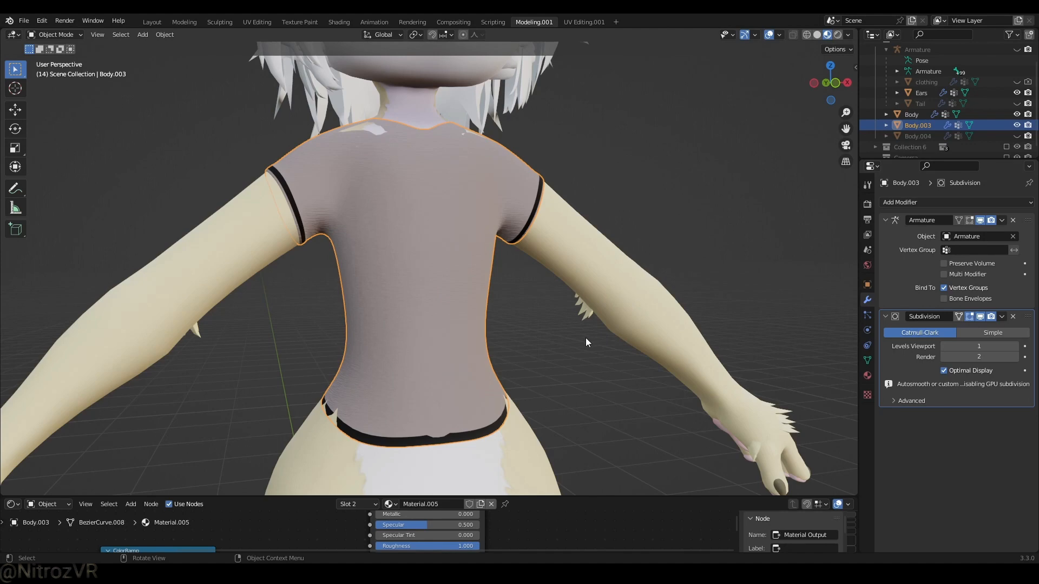
- Add a Basis shape key and a second shape key named "sub d" to the shirt
key("Tab")
key("a")
left_click(867, 361)
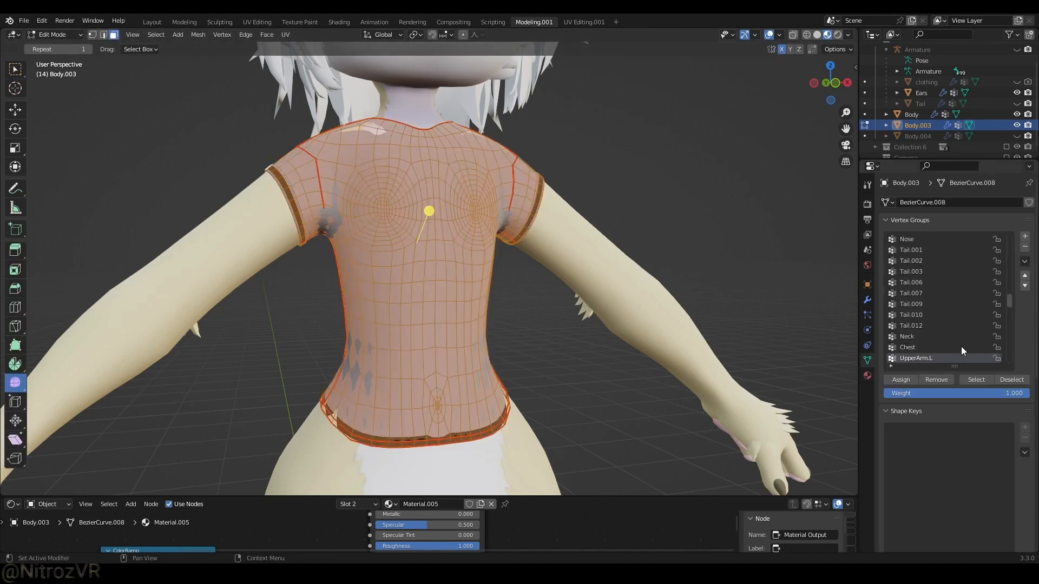
key("Tab")
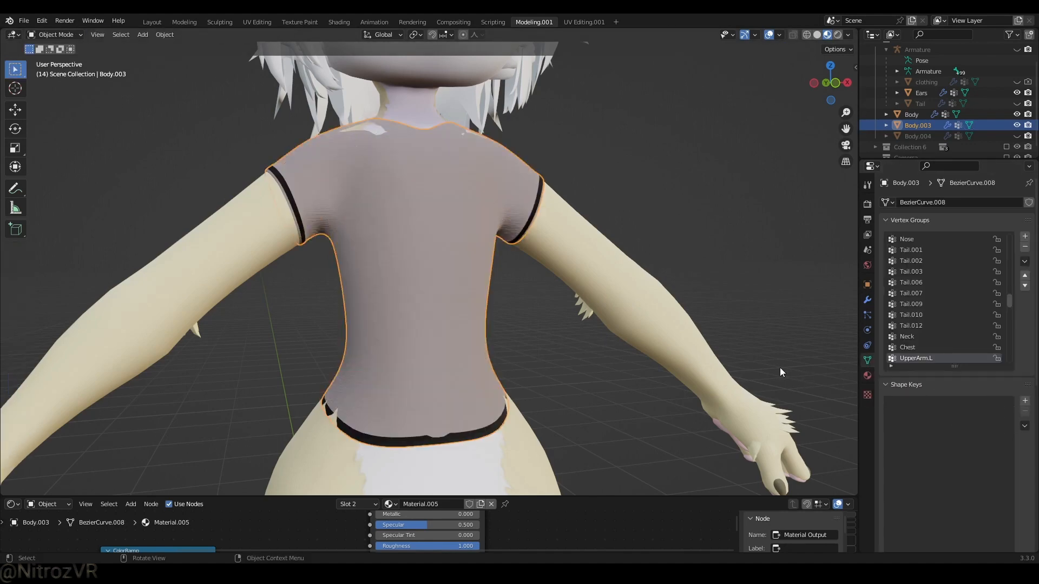
left_click(1024, 400)
left_click(1024, 401)
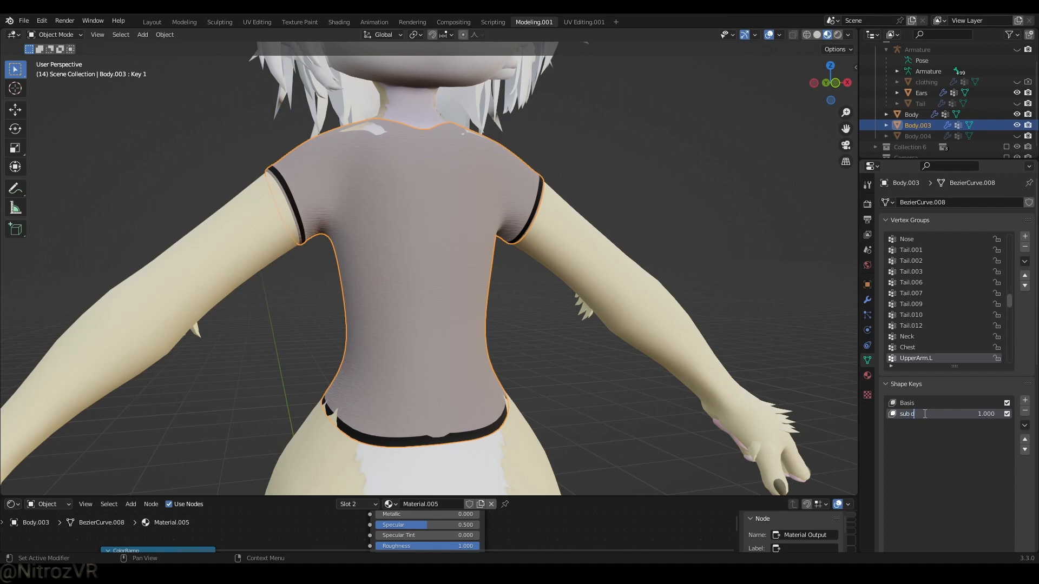
- Fatten the entire shirt mesh outward by about 0.003 m in the sub d shape key and return to Object Mode
key("Tab")
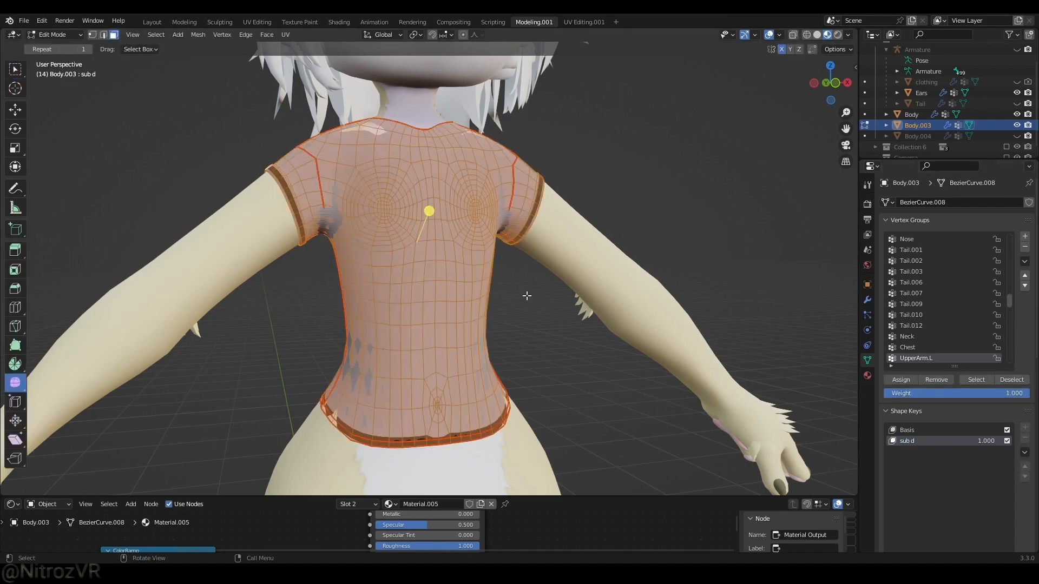
key("alt+s")
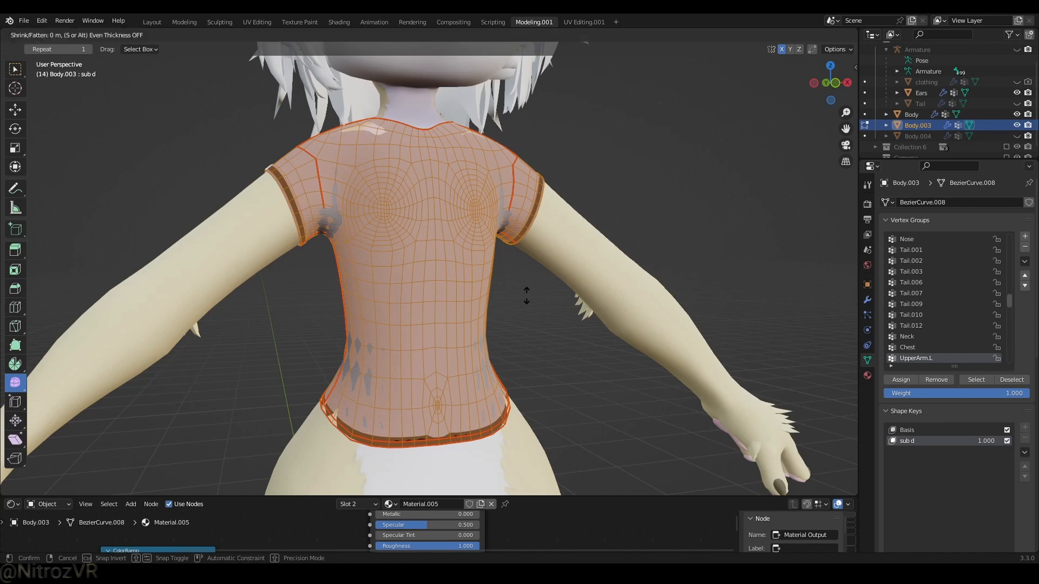
left_click(526, 294)
key("alt+s")
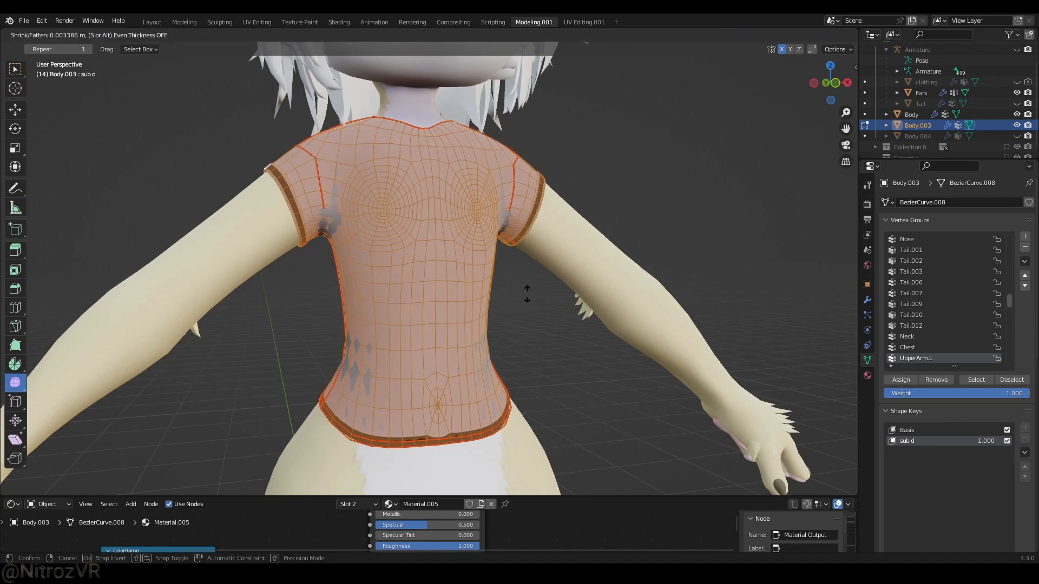
left_click(527, 295)
key("Tab")
scroll(526, 303, "down", 2)
left_click(524, 306)
middle_click_drag(524, 307, 480, 300)
key("Tab")
key("Tab")
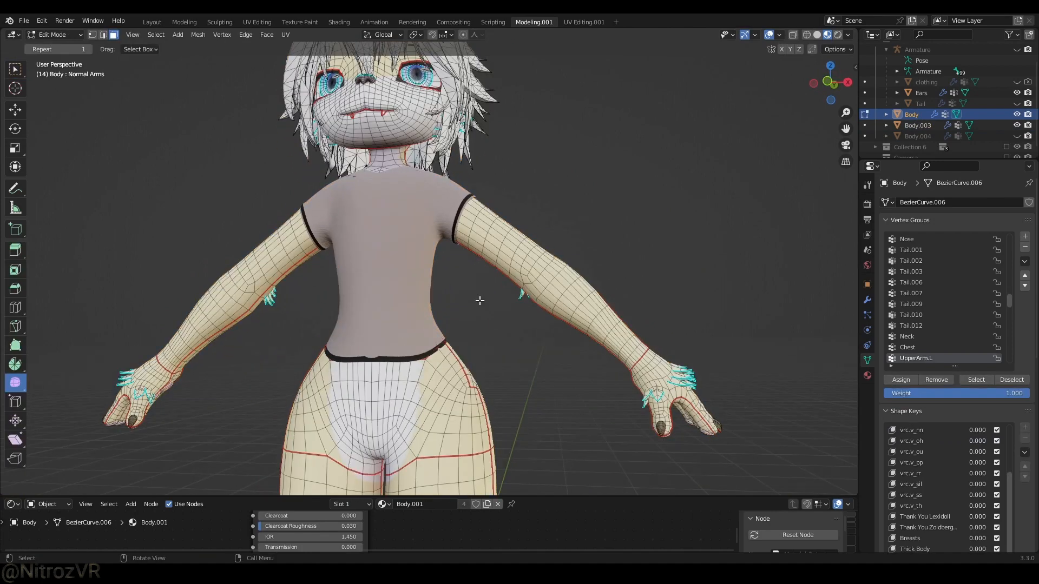
left_click(413, 306)
key("Tab")
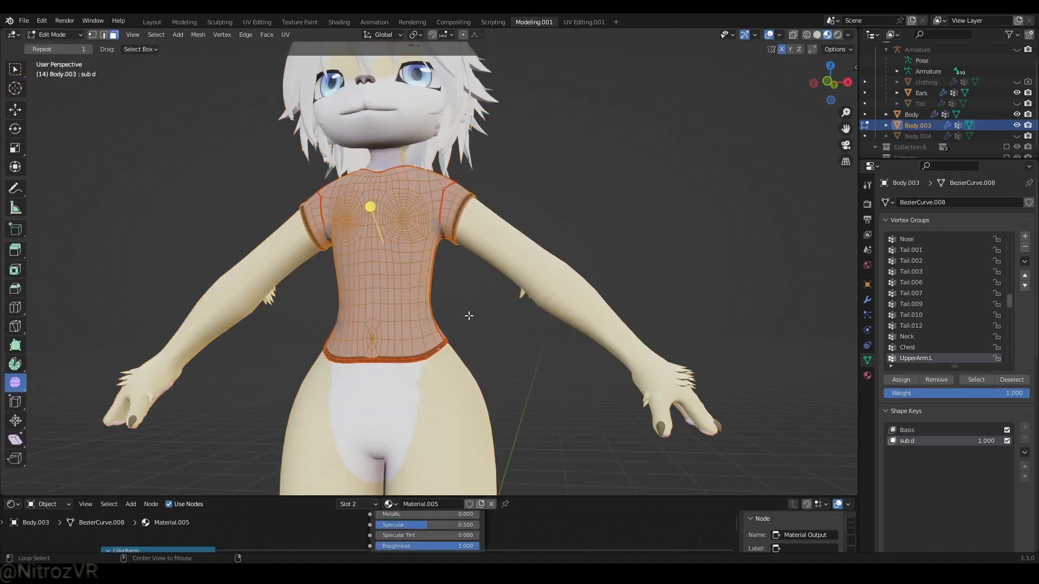
key("alt+s")
right_click(471, 313)
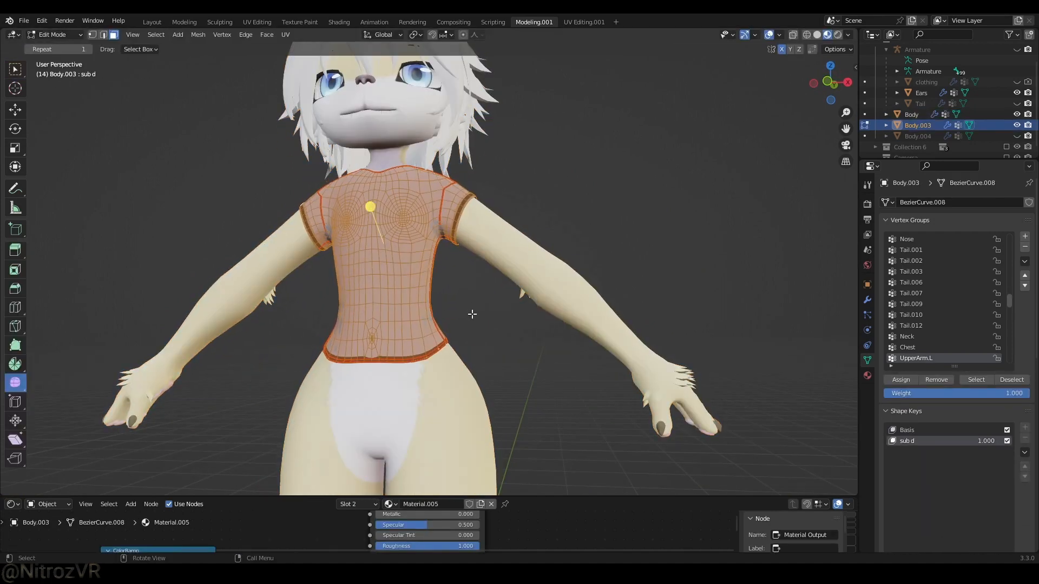
key("Tab")
- Examine the fattened shirt's sleeve cuffs, neckline and hem for skin clipping from several angles
scroll(472, 314, "up", 3)
middle_click_drag(471, 313, 394, 336)
scroll(394, 335, "up", 4)
middle_click_drag(356, 301, 518, 271)
scroll(414, 324, "down", 5)
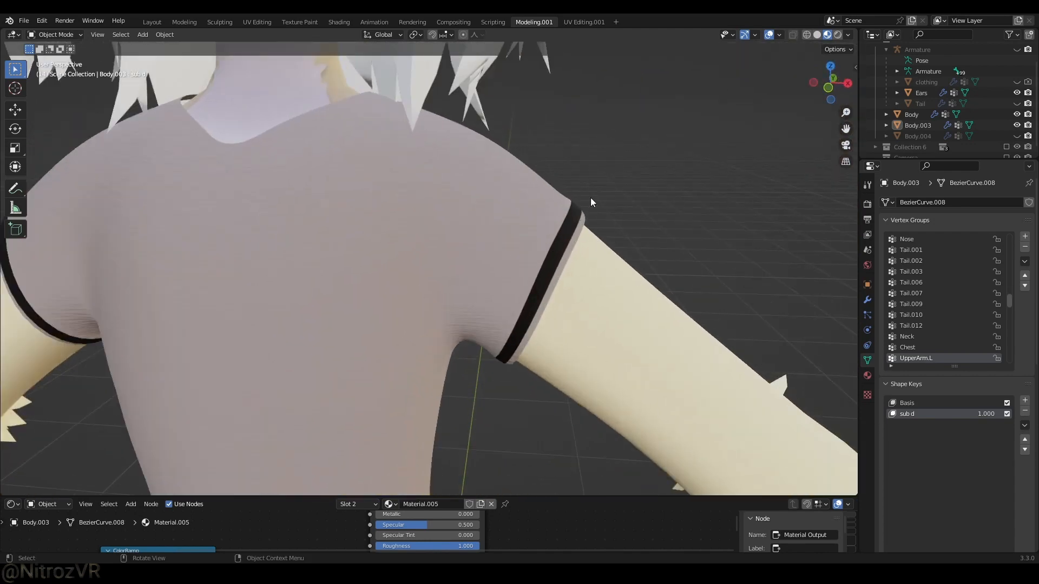
middle_click_drag(463, 249, 514, 243)
middle_click_drag(175, 311, 198, 238)
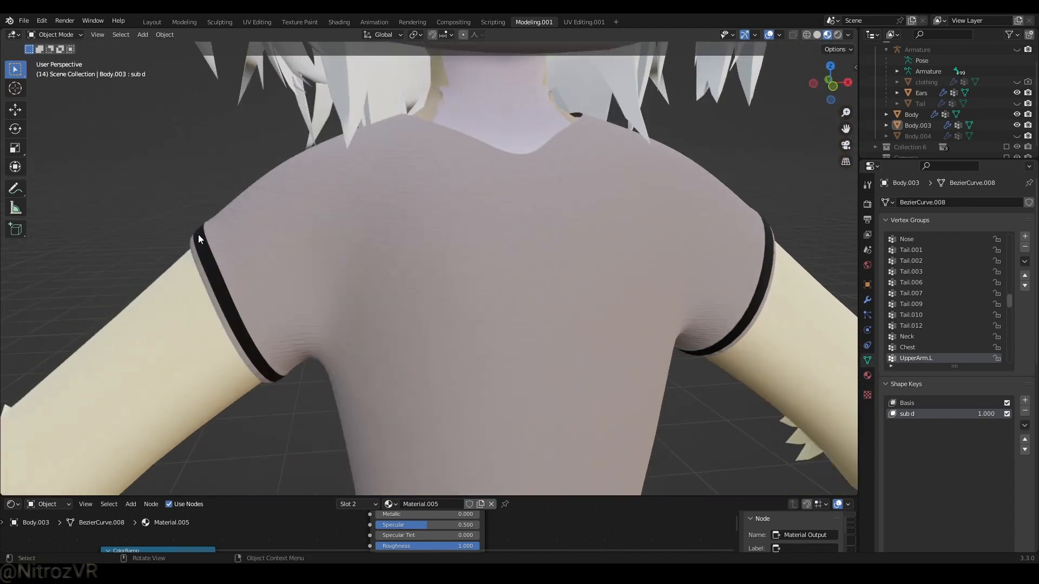
middle_click_drag(294, 274, 354, 242)
scroll(354, 242, "down", 5)
scroll(469, 215, "up", 2)
middle_click_drag(515, 349, 565, 281, "shift")
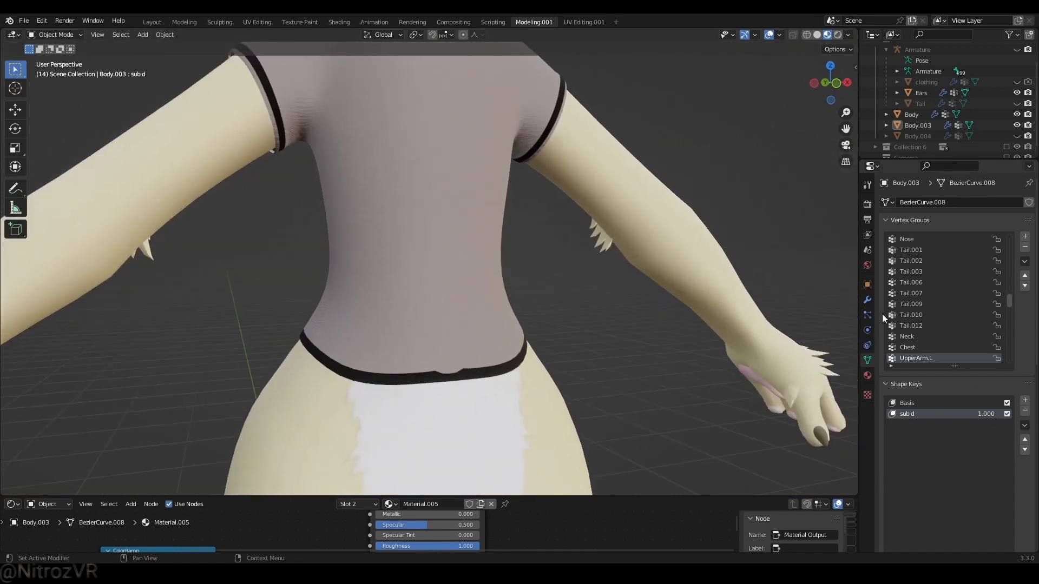
- Set the sub d shape key to 0 and toggle the Subdivision modifier's viewport display to compare the shirt's shape
left_click_drag(986, 413, 958, 413)
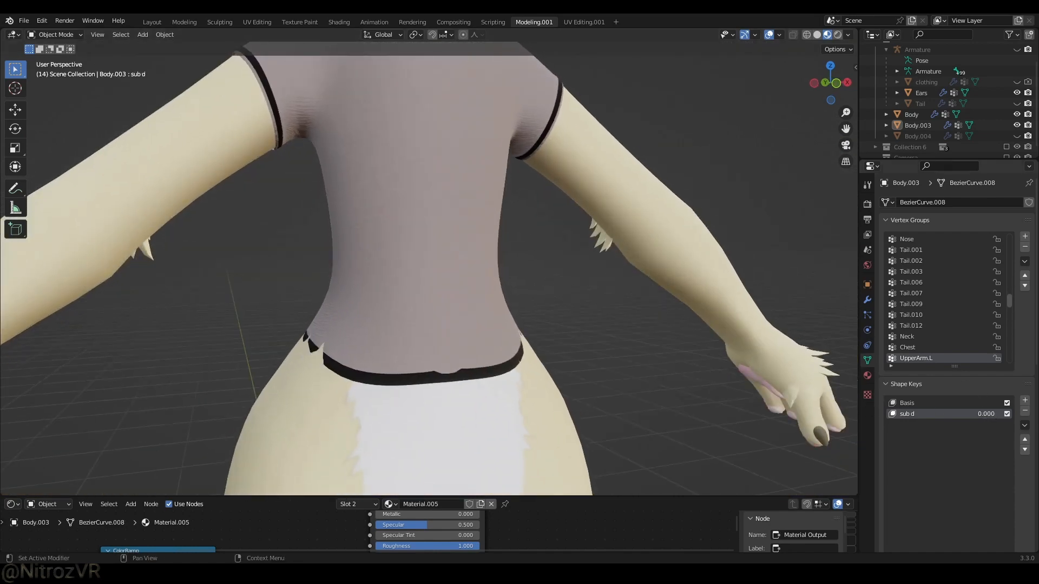
left_click(868, 300)
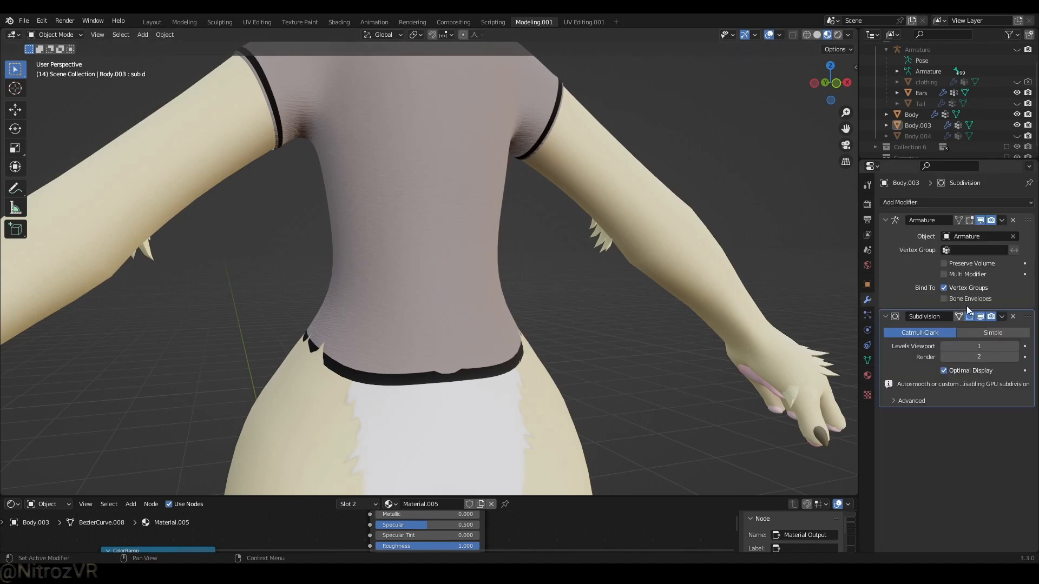
left_click(975, 317)
middle_click_drag(665, 303, 611, 317)
left_click(980, 316)
left_click(991, 317)
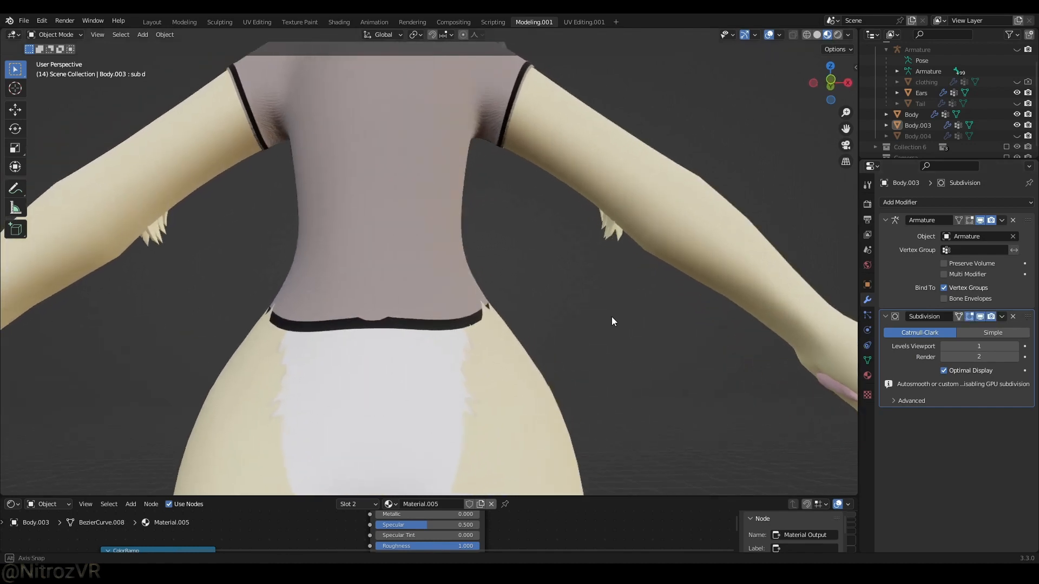
- Switch the shirt's sub d shape key to 1 and back to 0 to compare its fit on the whole character
left_click(412, 277)
left_click(868, 360)
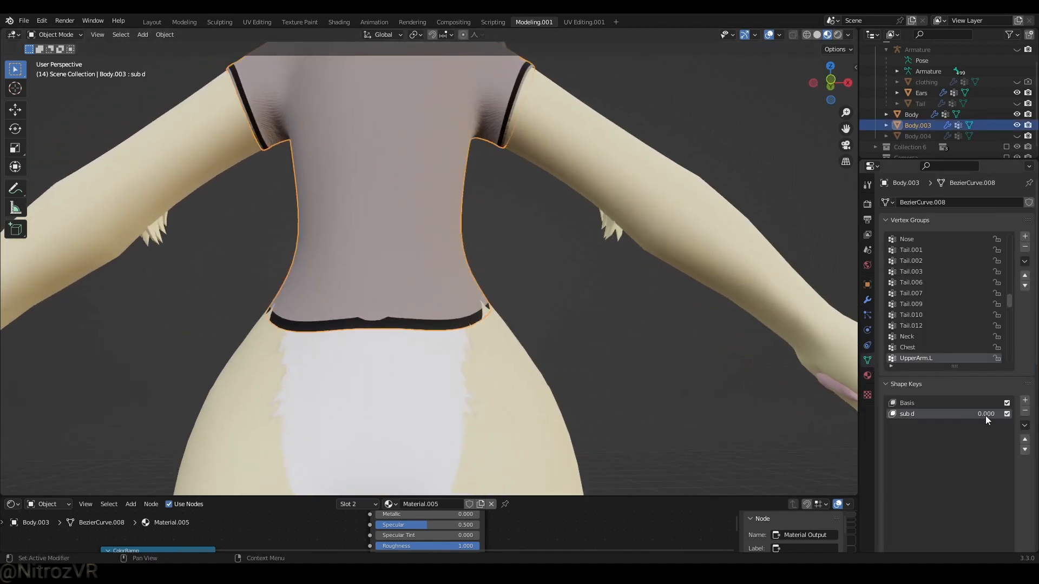
left_click(639, 348)
scroll(639, 349, "down", 6)
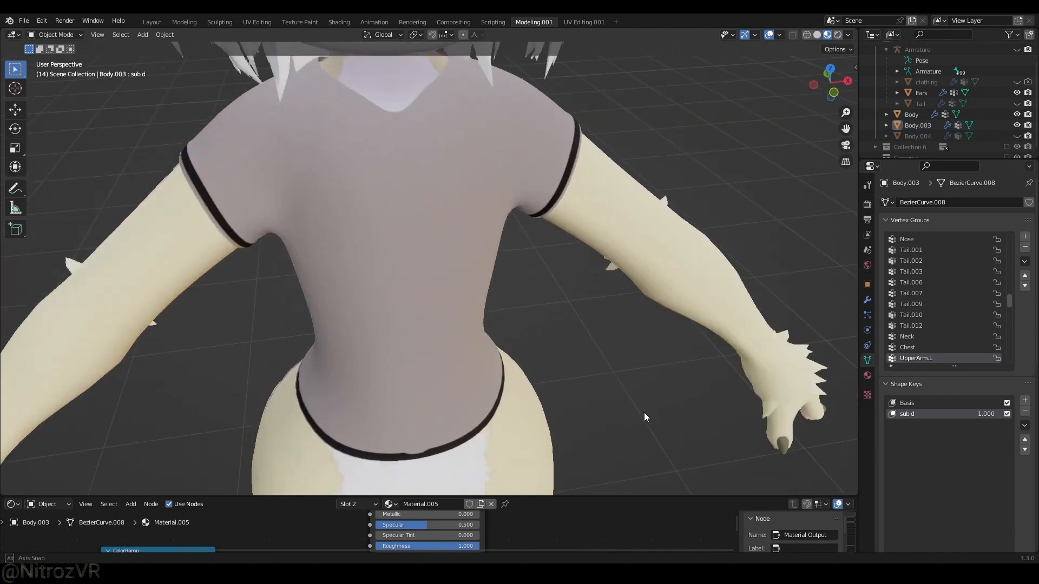
middle_click_drag(524, 281, 547, 344, "shift")
scroll(532, 330, "down", 3)
left_click(454, 328)
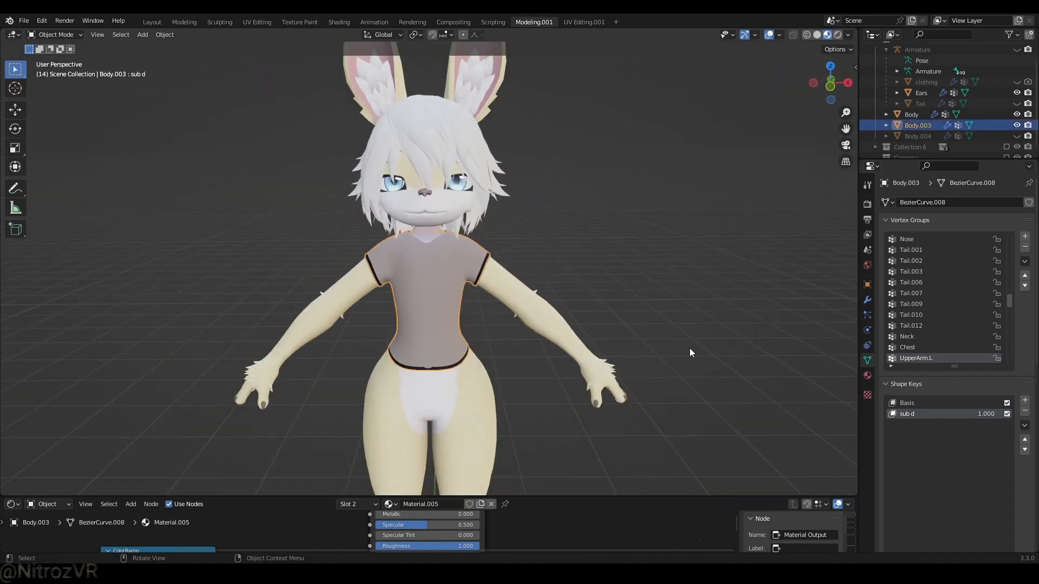
scroll(634, 292, "up", 2)
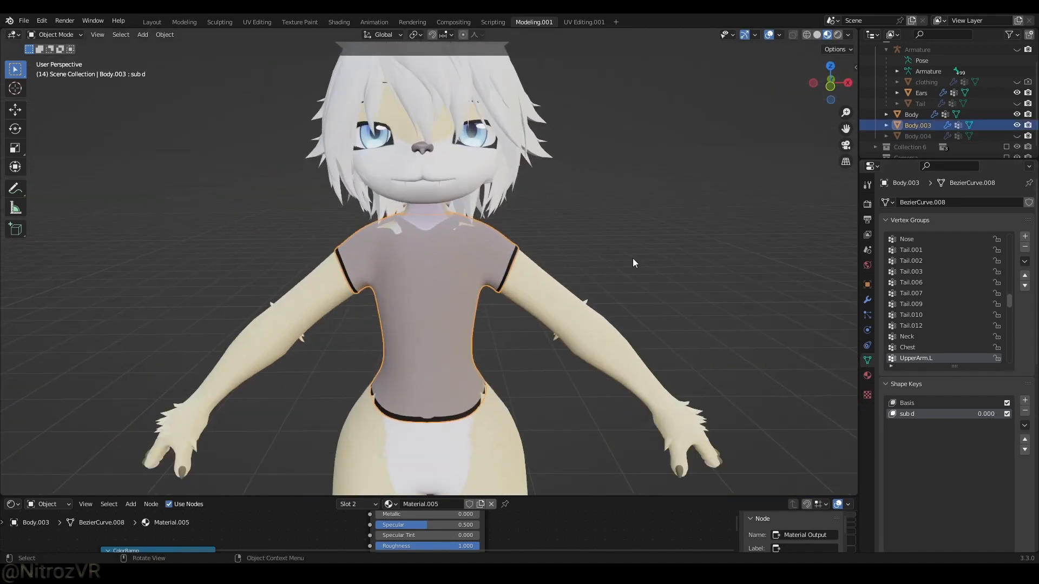
- Examine the shirt's clipping at the shoulders, waist and hips around the character
left_click(631, 258)
middle_click_drag(602, 265, 636, 269)
middle_click_drag(563, 244, 518, 277, "shift")
scroll(518, 277, "up", 2)
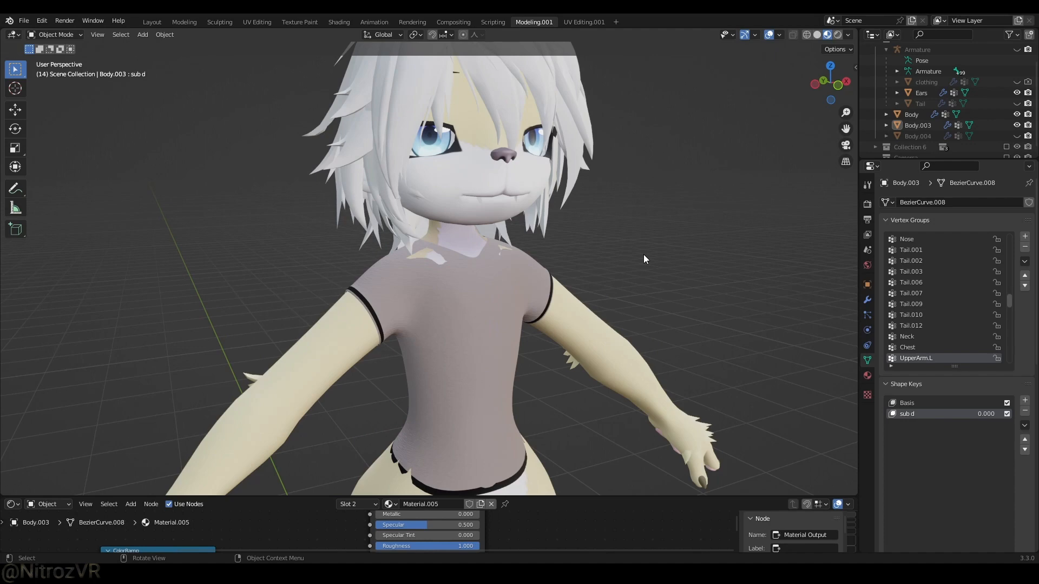
middle_click_drag(643, 255, 604, 249)
middle_click_drag(696, 408, 583, 317)
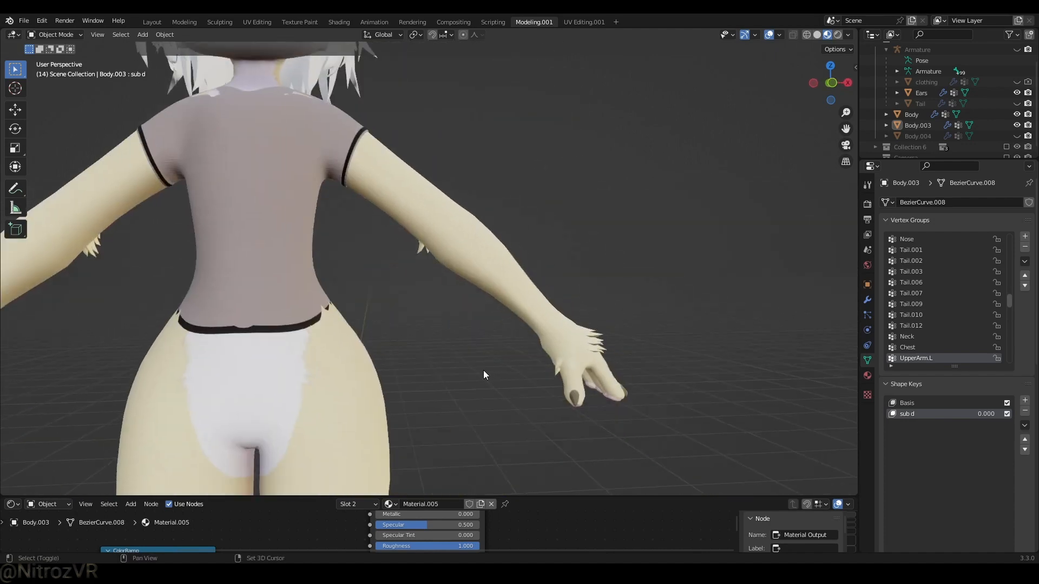
middle_click_drag(484, 373, 517, 371)
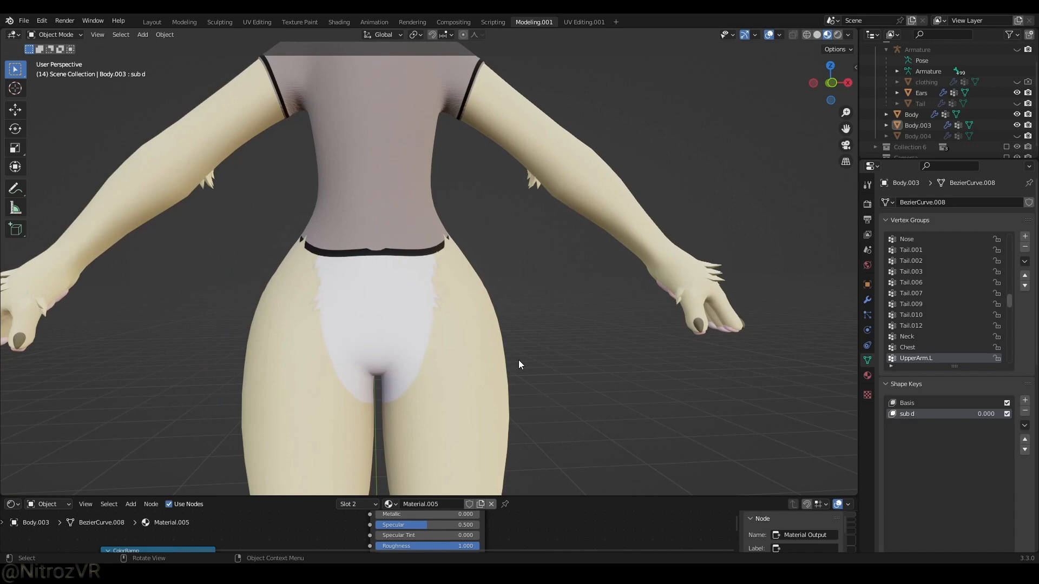
middle_click_drag(444, 341, 504, 270)
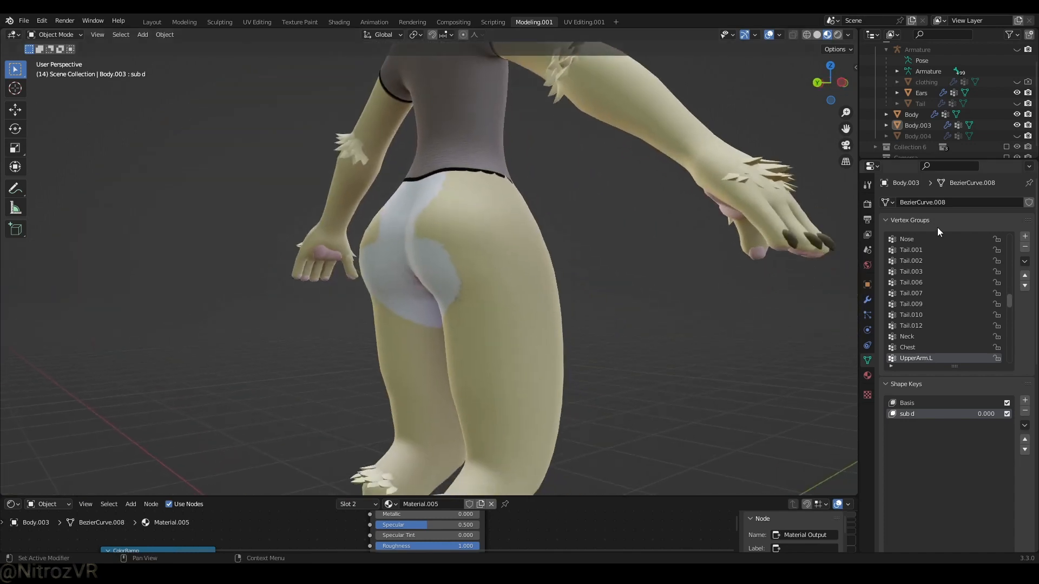
middle_click_drag(534, 229, 557, 262)
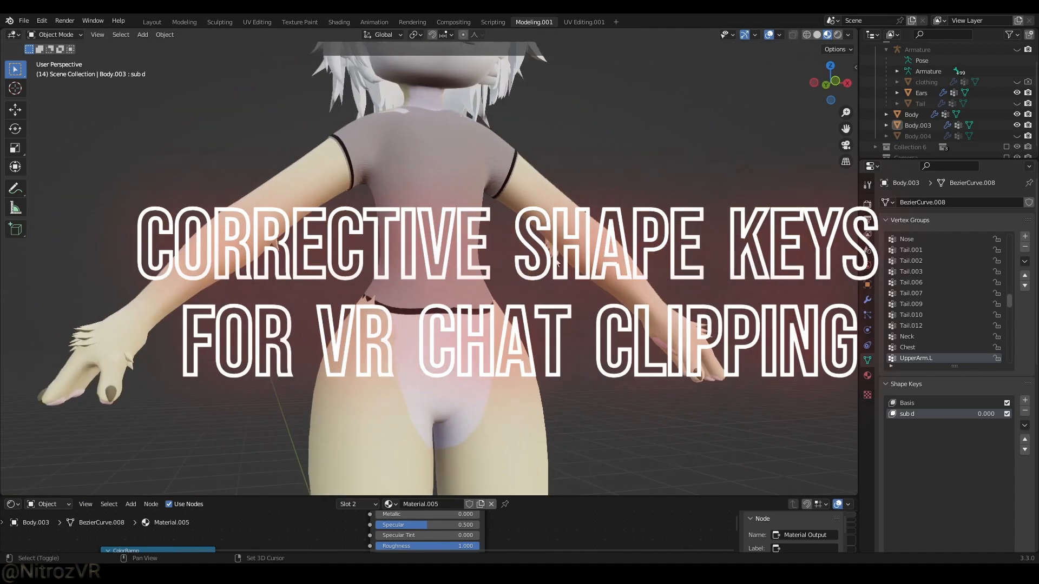
- Unhide the armature and, in Pose Mode, rotate both upper arm bones up to roughly horizontal
left_click(1016, 49)
middle_click_drag(546, 190, 526, 216, "shift")
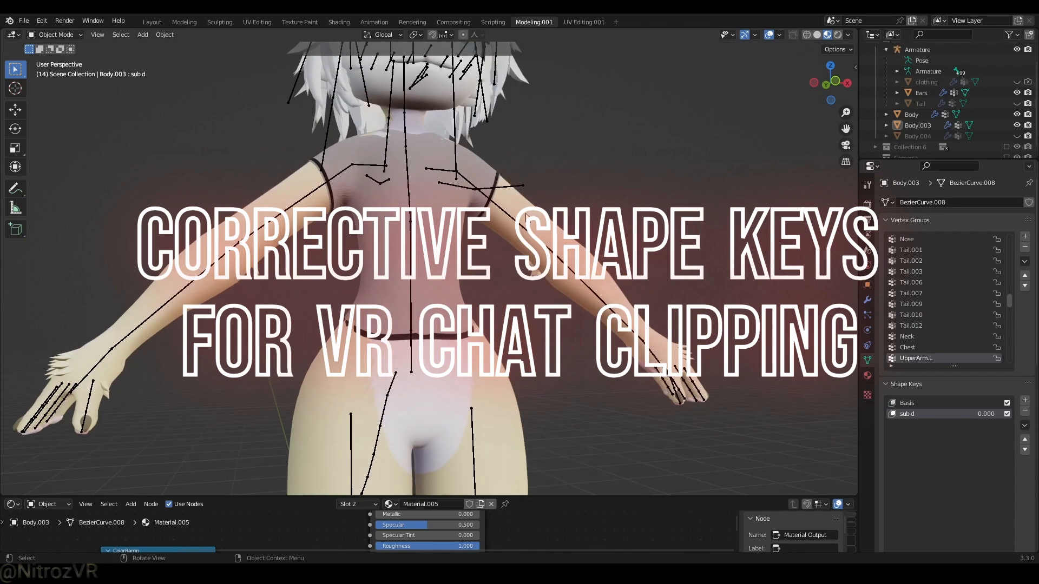
left_click(521, 223)
left_click(517, 226)
key("ctrl+Tab")
key("r")
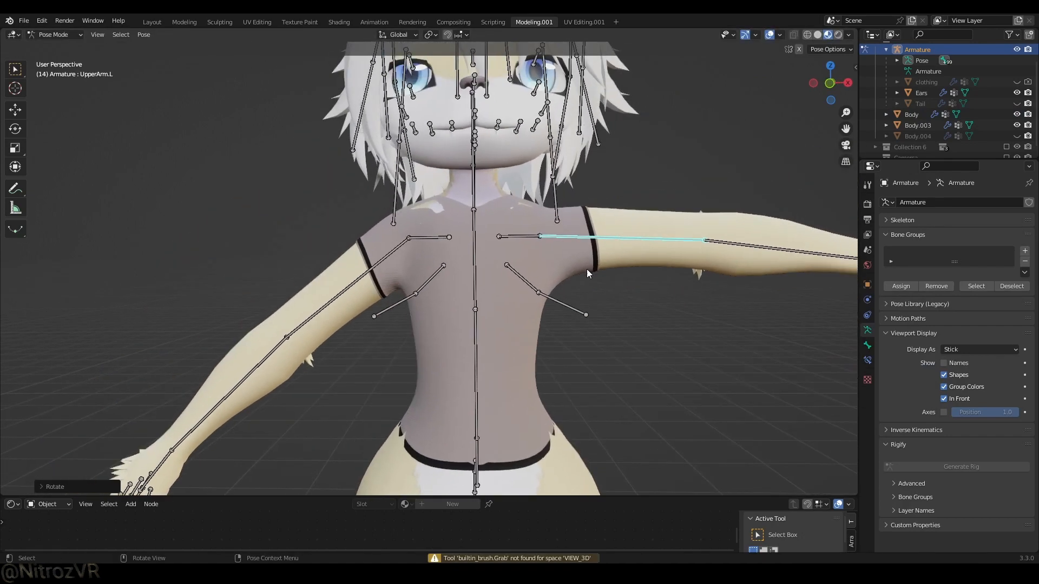
left_click(351, 226)
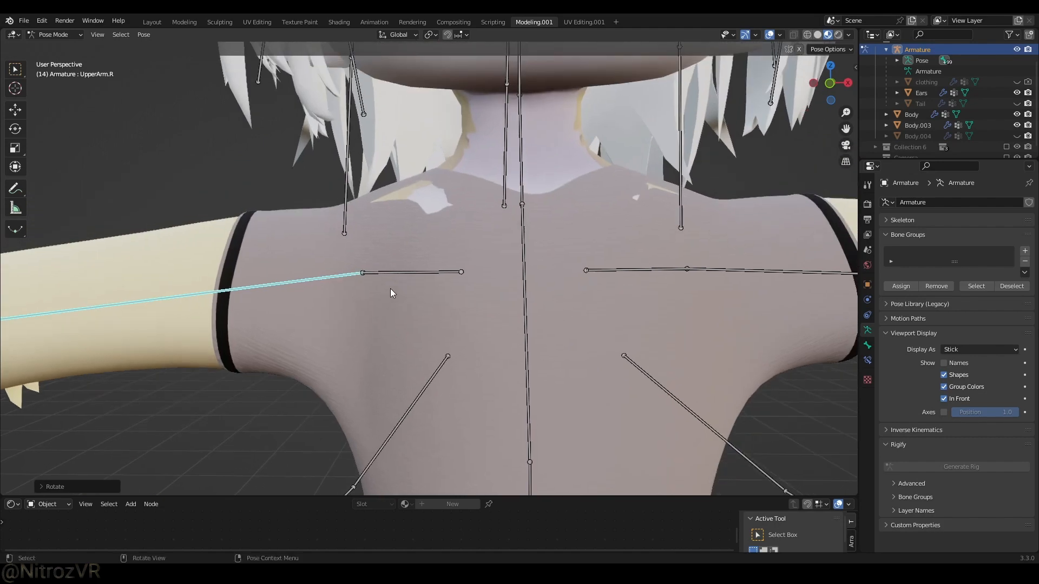
middle_click_drag(390, 293, 396, 311)
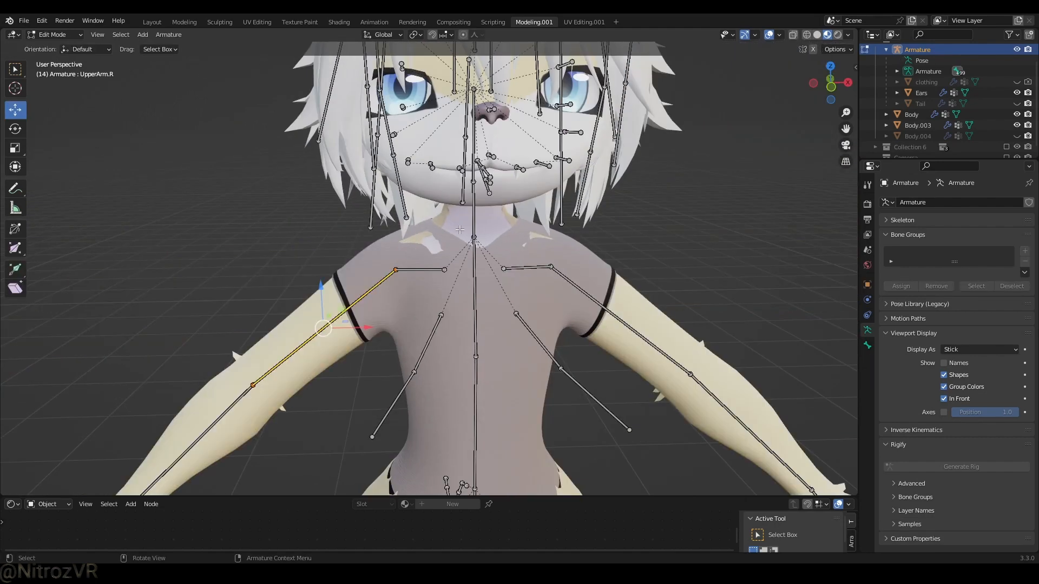
- Return the armature from Edit Mode to its raised-arm pose, deselect the bones and leave Pose Mode for Object Mode
key("Tab")
left_click(459, 226)
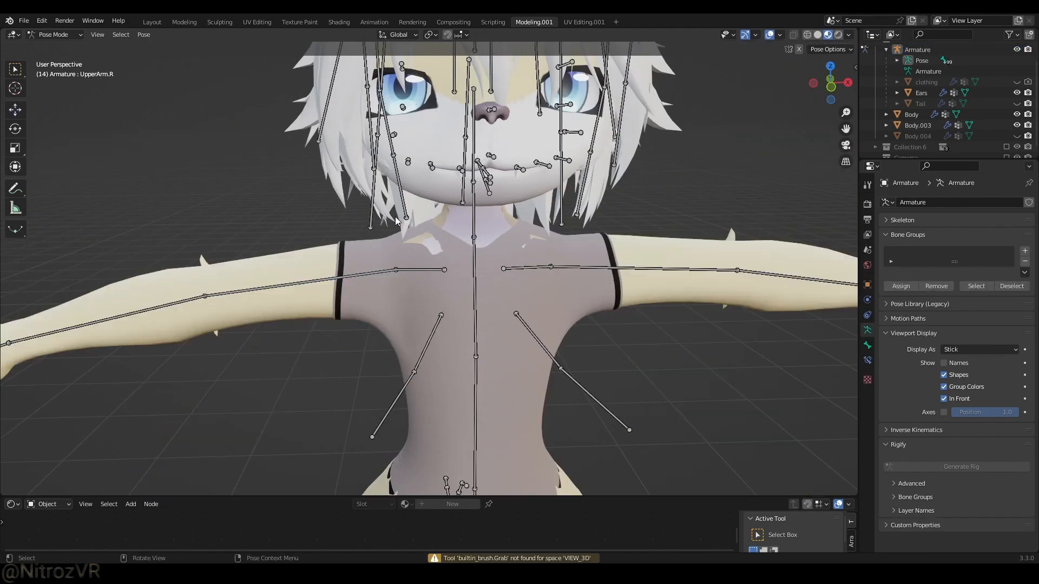
key("ctrl+Tab")
- Add a shape key named "correctice" at the end of the body's shape key list with a value of 1
left_click(476, 308)
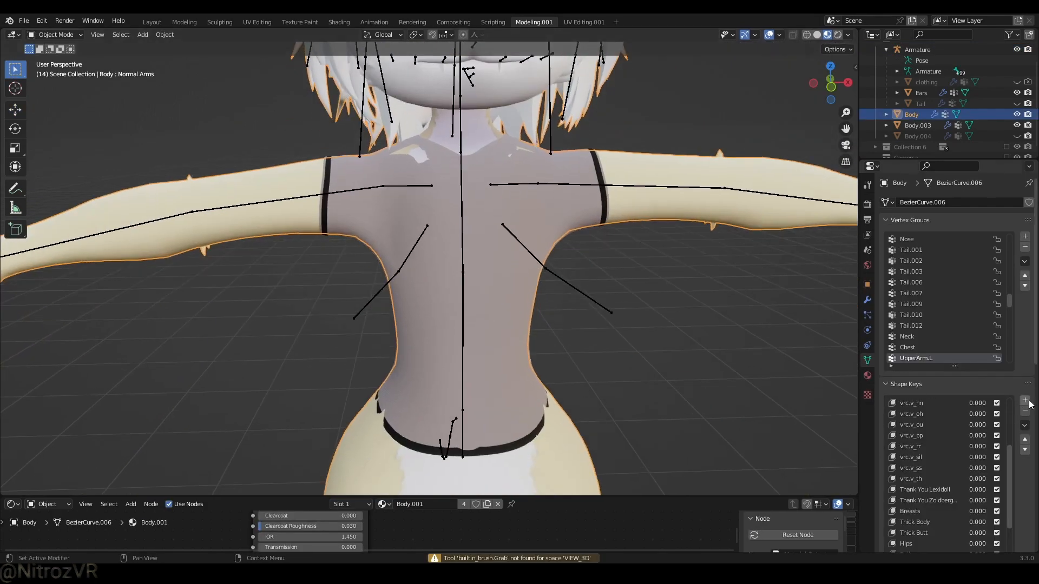
scroll(882, 410, "down", 8)
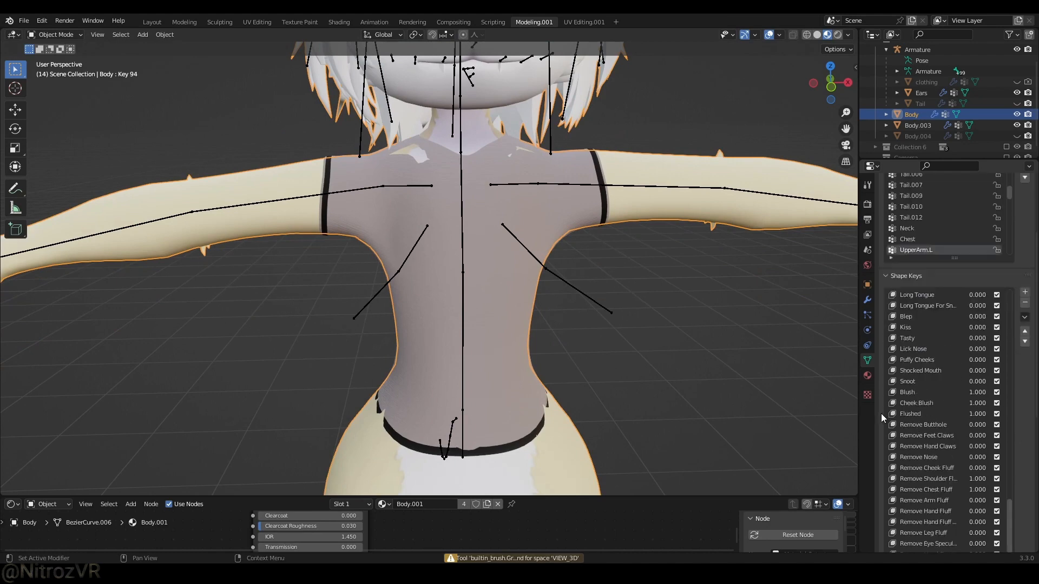
left_click_drag(973, 510, 1006, 511)
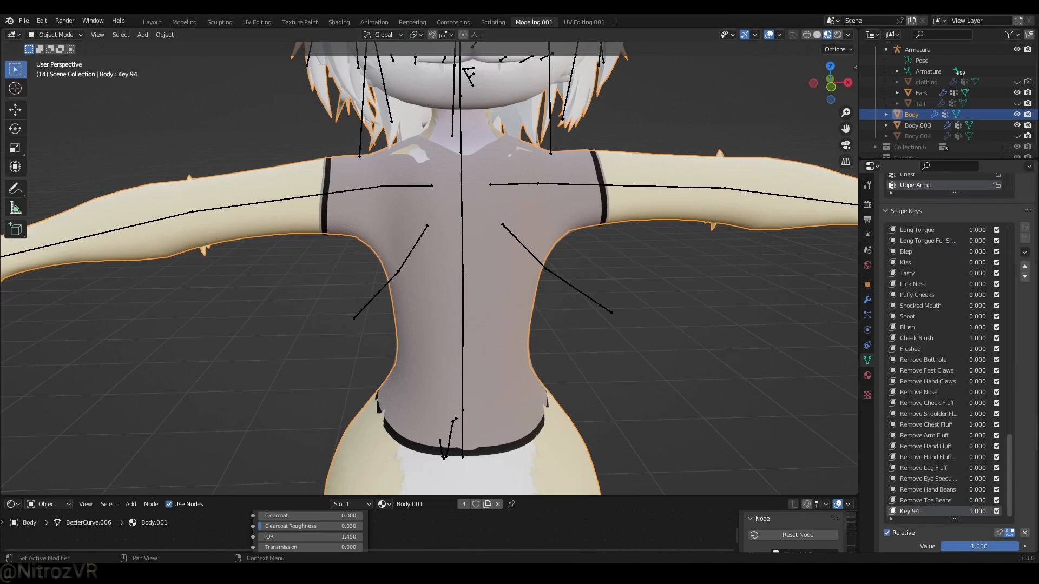
scroll(514, 276, "up", 3)
scroll(529, 323, "down", 1)
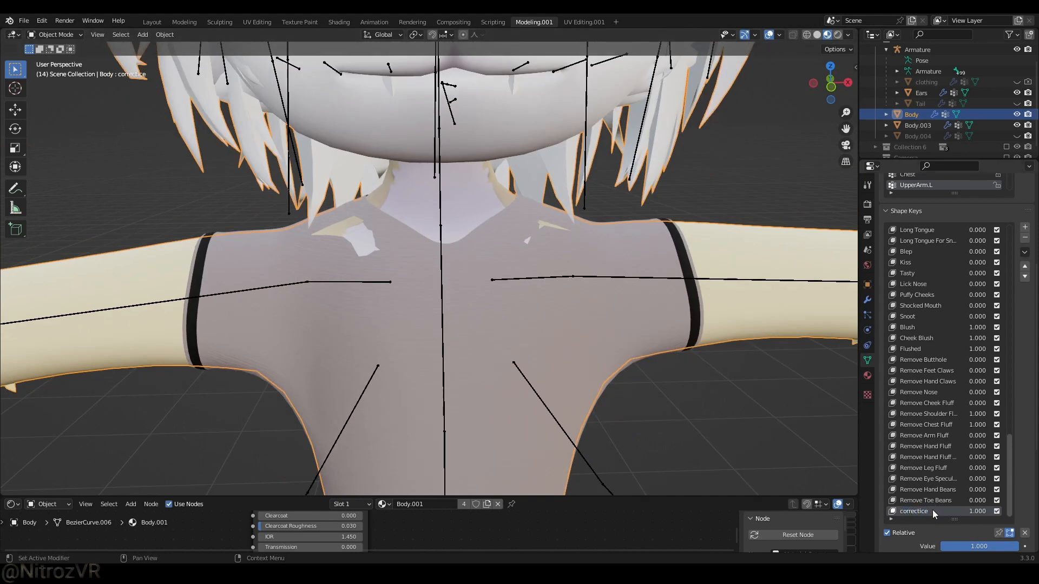
- In Sculpt Mode, use the Grab brush to push both of the body's clipping shoulder areas under the shirt on the "correctice" shape key
scroll(621, 245, "up", 2)
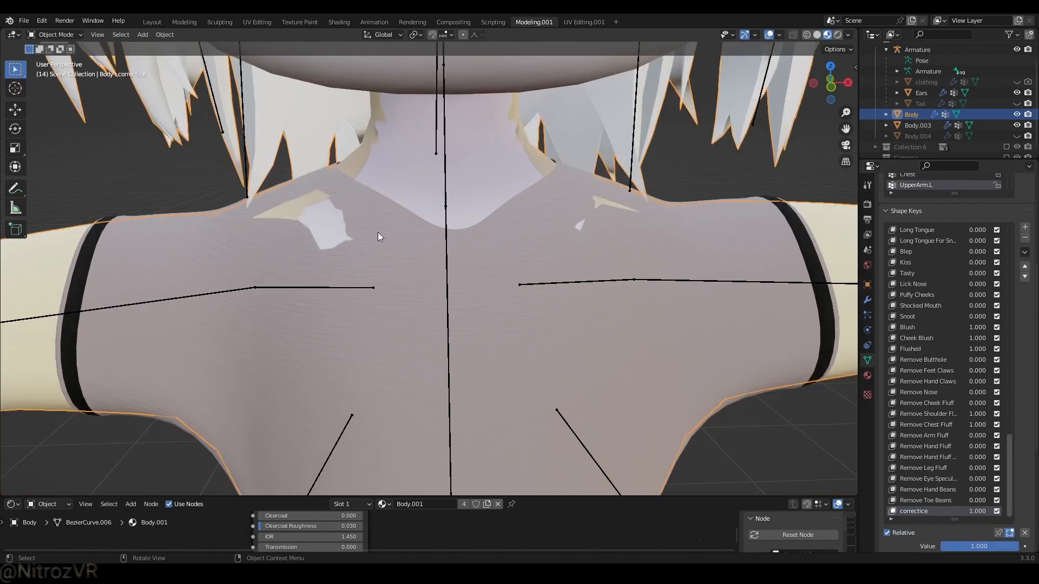
key("q")
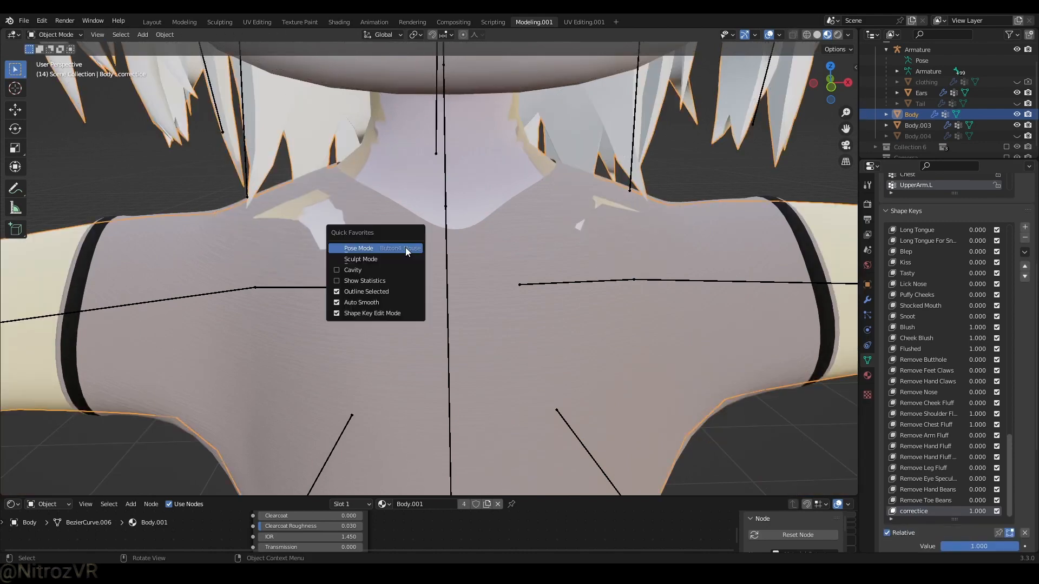
left_click(378, 260)
key("q")
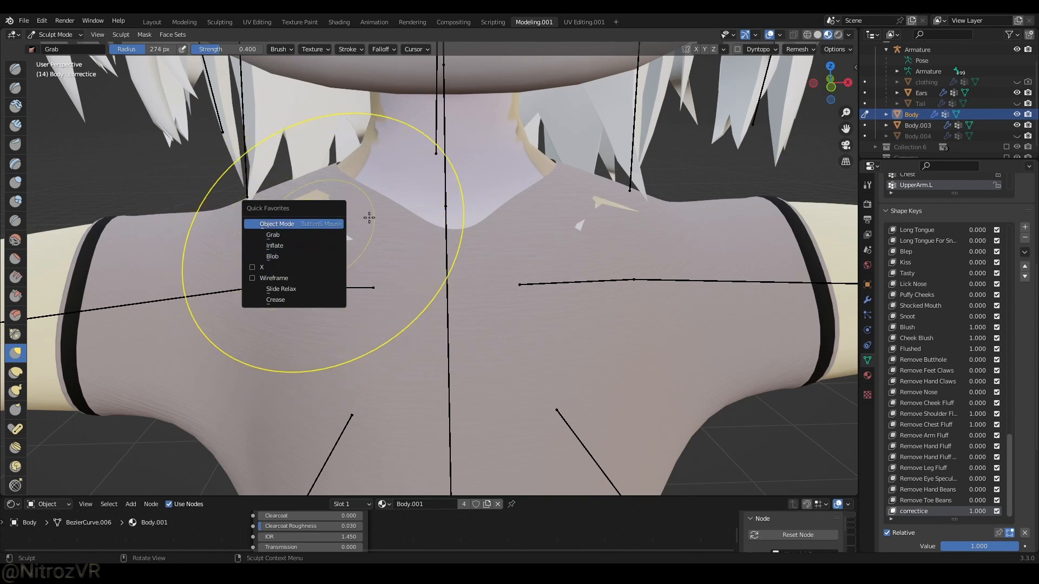
middle_click_drag(428, 229, 412, 217)
left_click_drag(321, 197, 330, 207)
left_click_drag(601, 215, 595, 210)
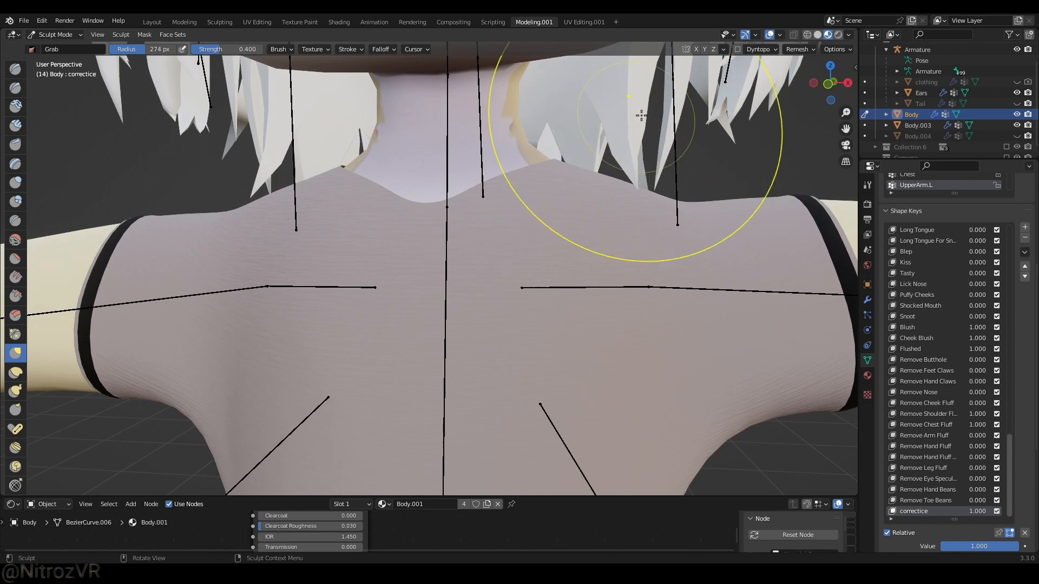
- Refine the body near both sides of the neckline with Grab, and compare the "correctice" shape key at values between 0 and 1
mouse_move(640, 112)
middle_mouse_down()
mouse_move(494, 226)
mouse_move(533, 232)
mouse_move(412, 198)
middle_mouse_up()
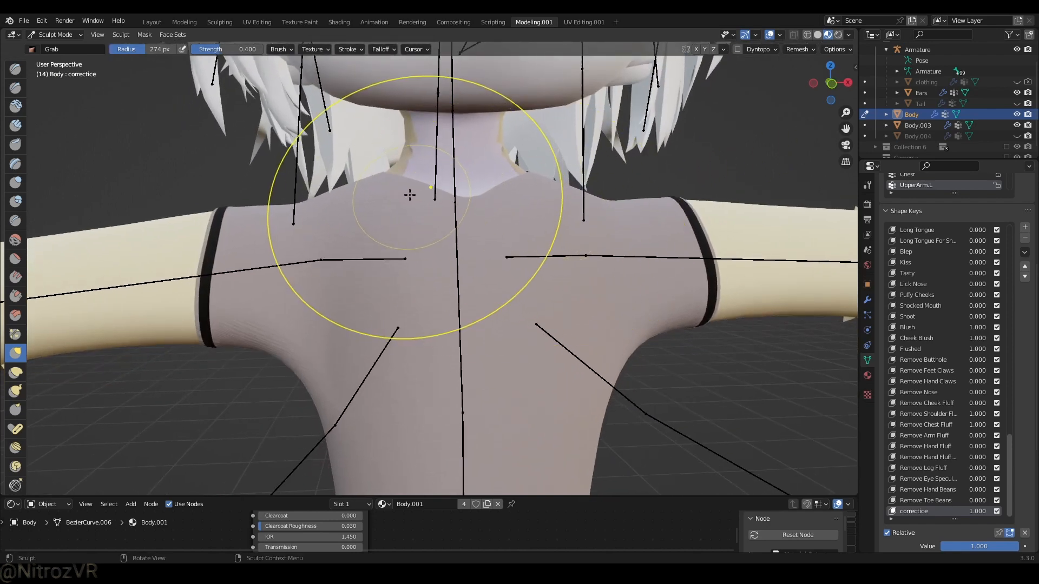
left_click_drag(388, 194, 390, 200)
left_click_drag(555, 203, 557, 201)
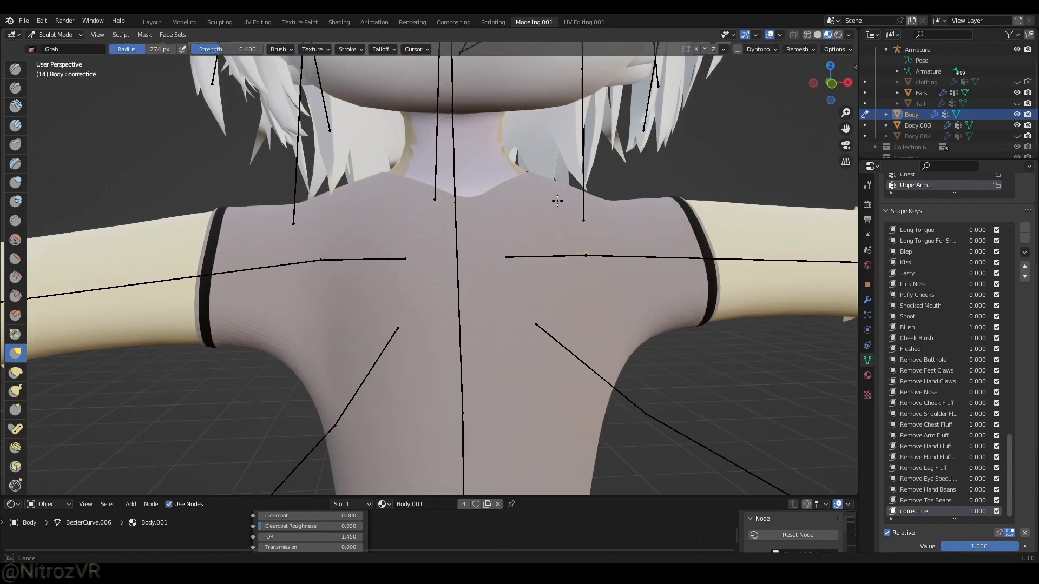
left_click_drag(1010, 546, 941, 546)
left_click_drag(1019, 545, 940, 546)
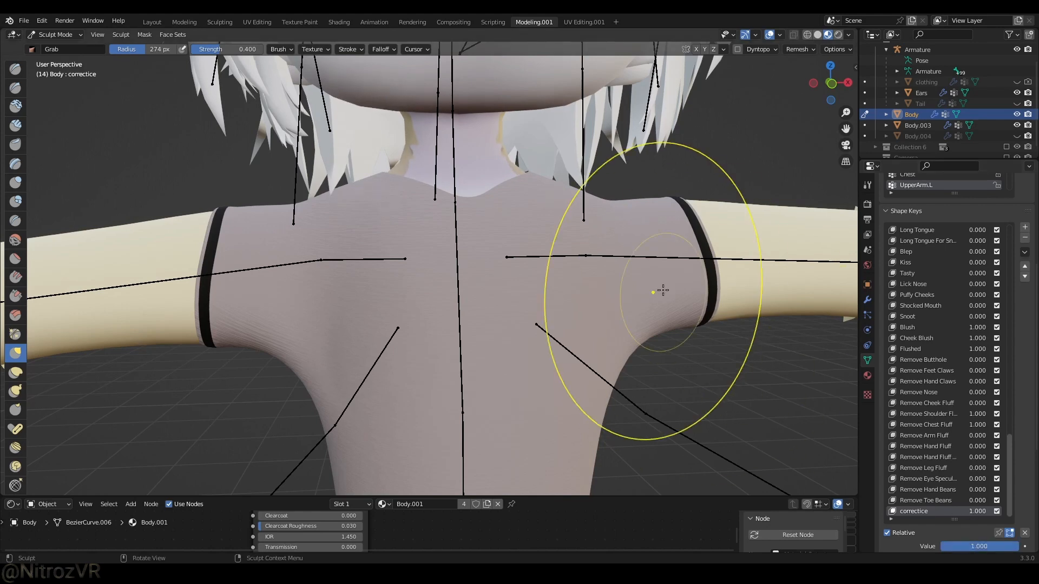
- Examine the shirt's lower hem for body clipping around the waist and hips
scroll(663, 291, "down", 3)
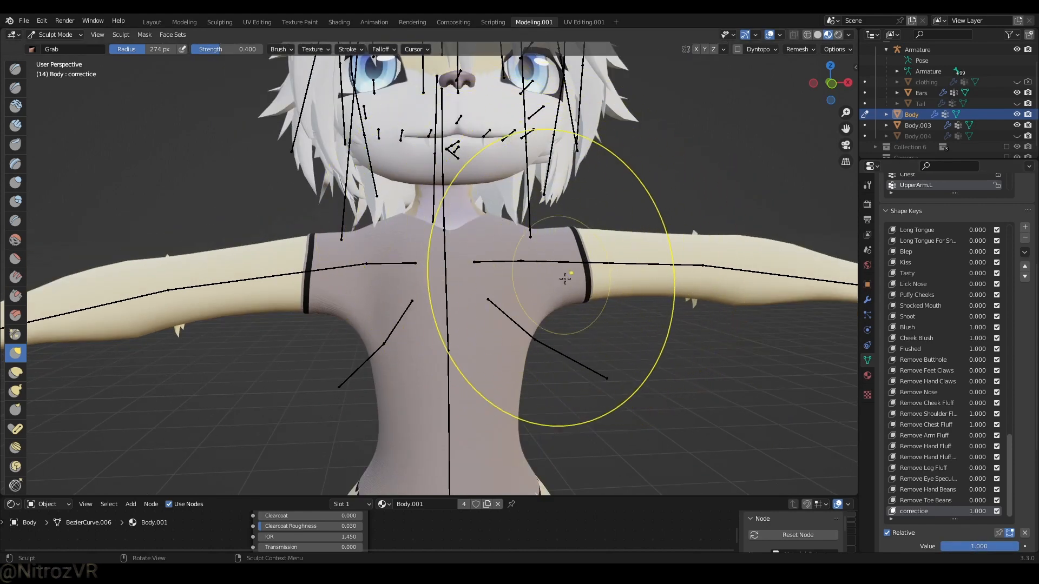
scroll(489, 408, "down", 3)
middle_click_drag(476, 449, 454, 266, "shift")
scroll(429, 301, "up", 3)
middle_click_drag(403, 436, 394, 268, "shift")
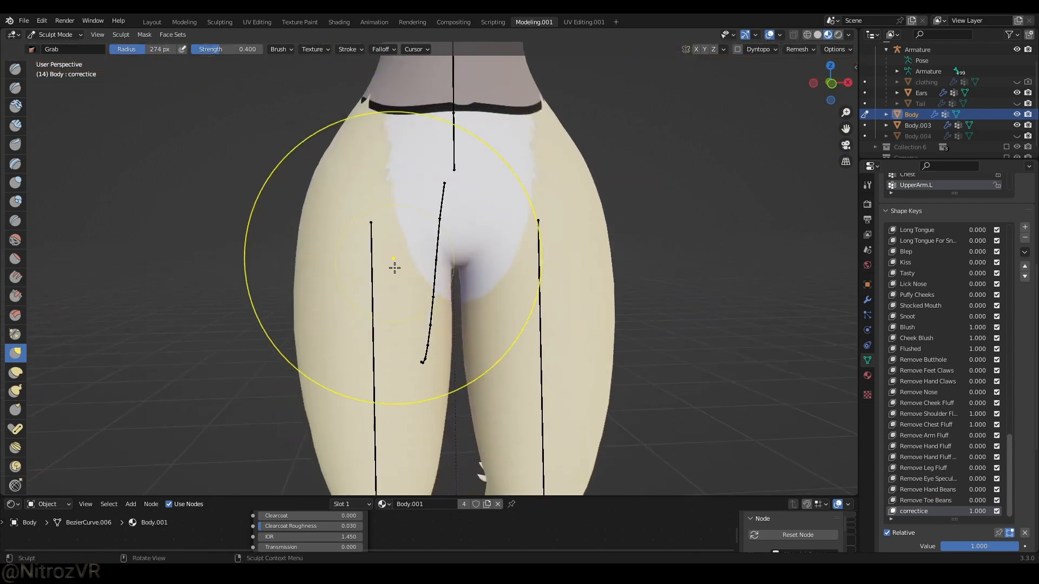
middle_click_drag(326, 329, 668, 248)
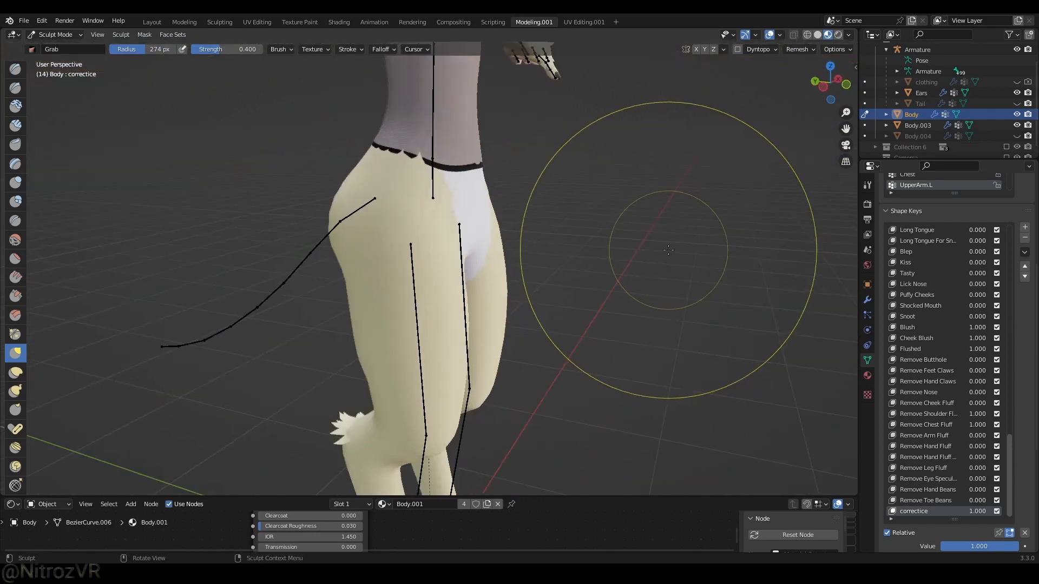
scroll(668, 249, "down", 4)
middle_click_drag(465, 184, 374, 254, "shift")
- Leave Sculpt Mode for Object Mode and hide the armature
key("ctrl+Tab")
scroll(414, 242, "up", 2)
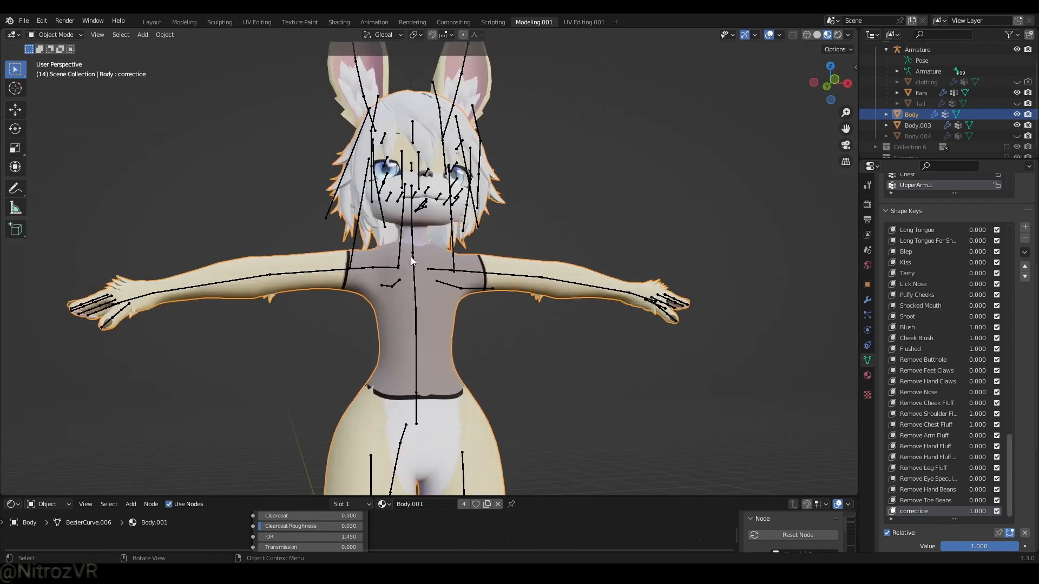
left_click(414, 241)
key("h")
- Examine the shirt's fit on the raised-arm character at the shoulders, torso and lower hem
middle_click_drag(491, 154, 510, 189)
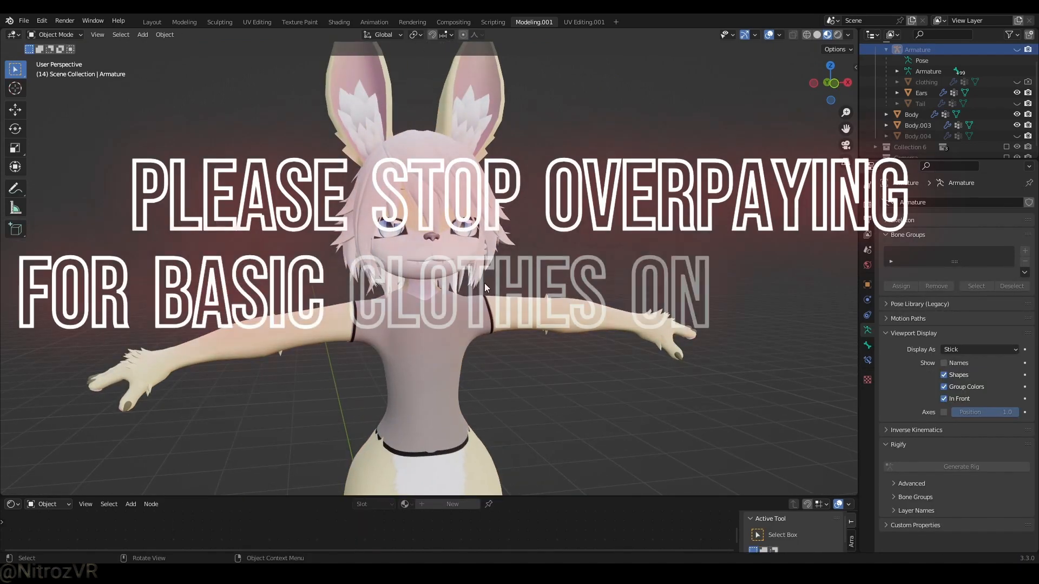
middle_click_drag(484, 283, 615, 281)
middle_click_drag(487, 427, 344, 296, "shift")
scroll(344, 295, "down", 2)
middle_click_drag(473, 228, 407, 277, "shift")
scroll(407, 277, "up", 3)
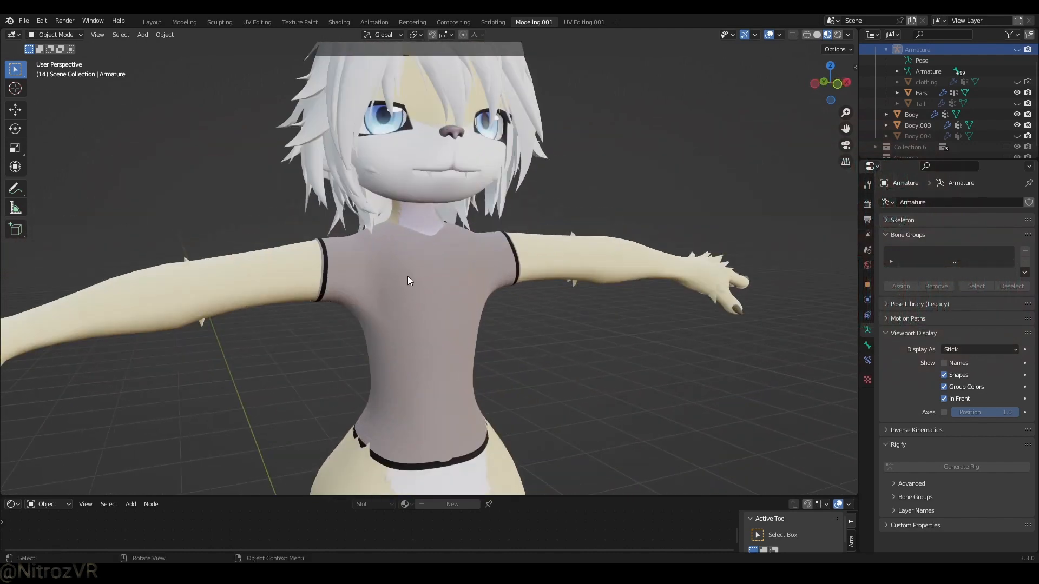